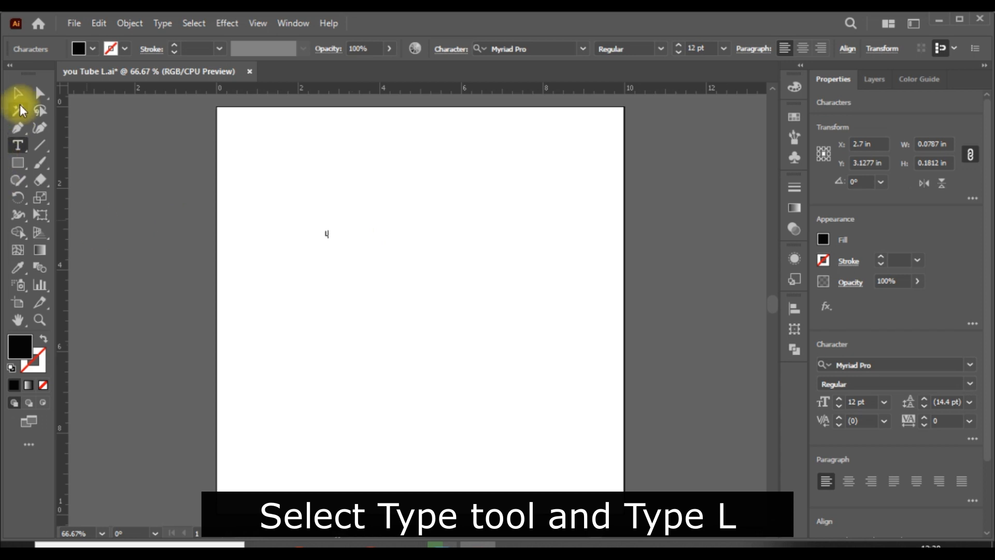
Step: Set the letter L's font size to 800 pt and move the enlarged letter down onto the artboard
click(17, 93)
click(707, 48)
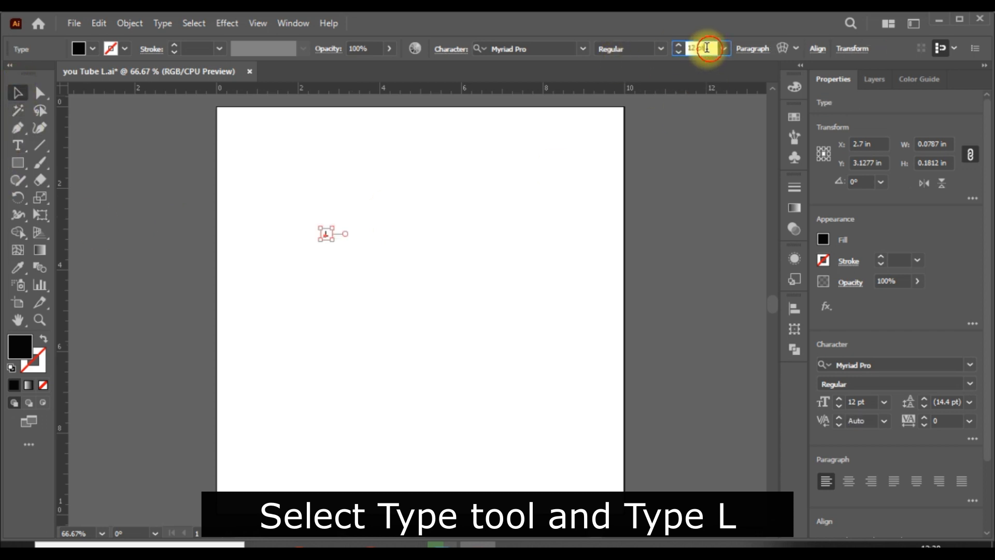
text(800)
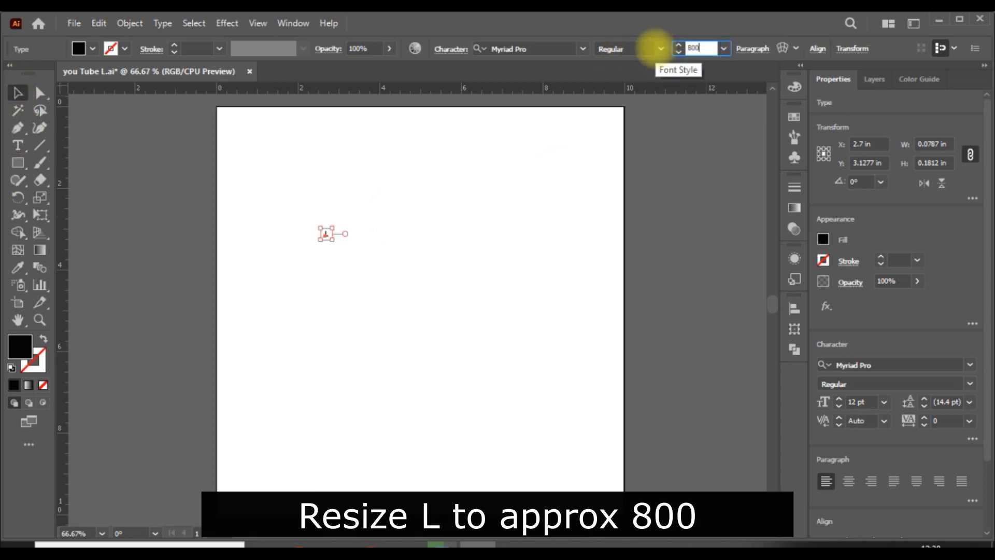
key(Return)
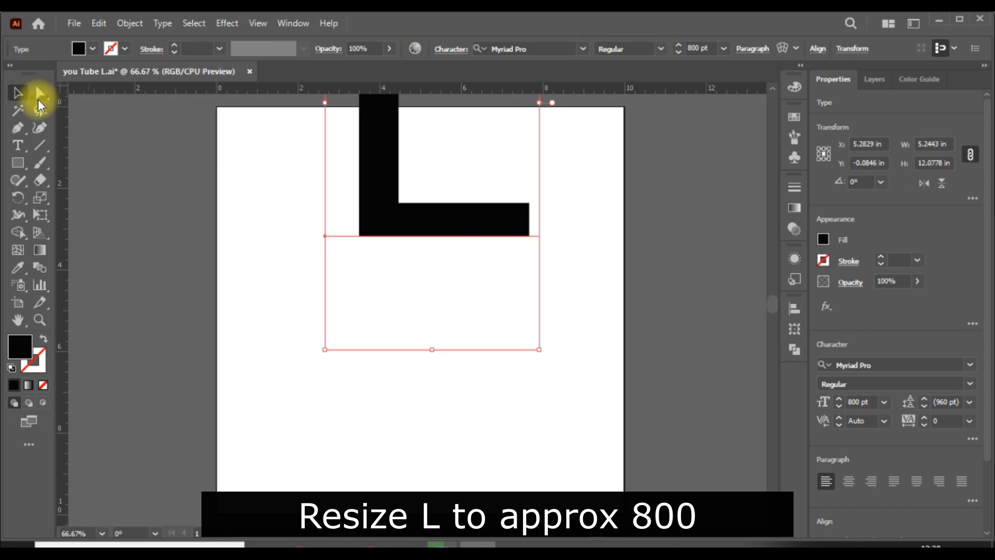
click(15, 93)
drag(398, 194, 374, 431)
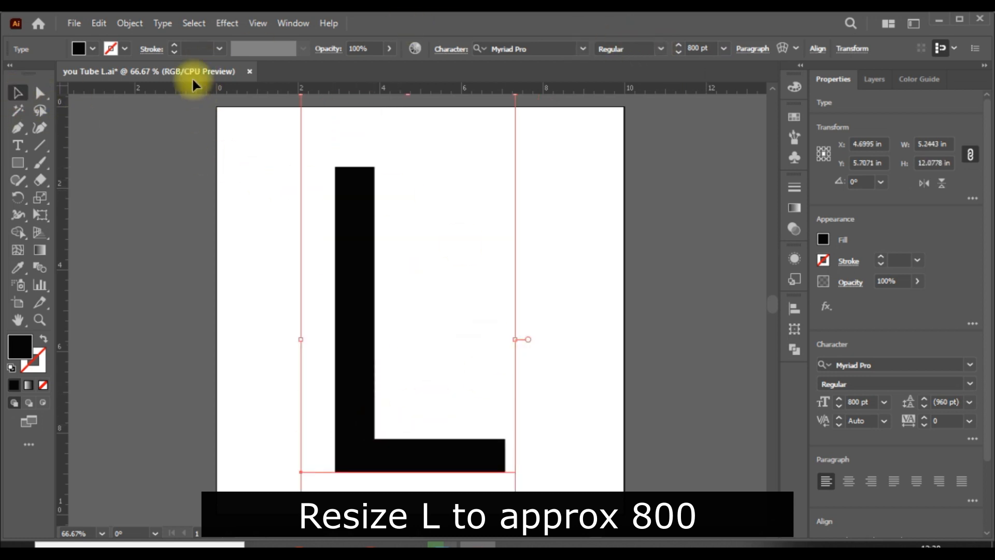
Step: Expand the letter L into shapes and release its compound path
click(127, 25)
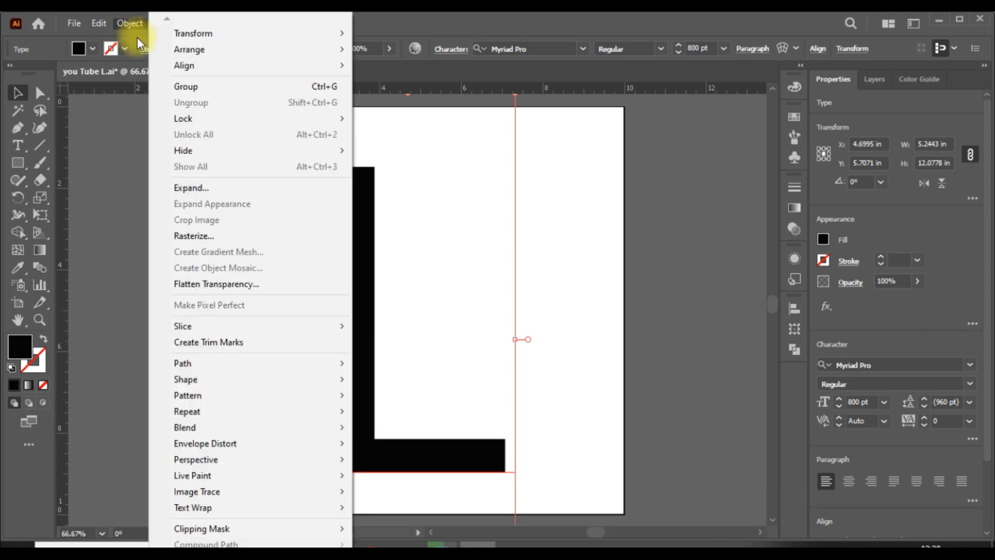
click(222, 187)
click(462, 366)
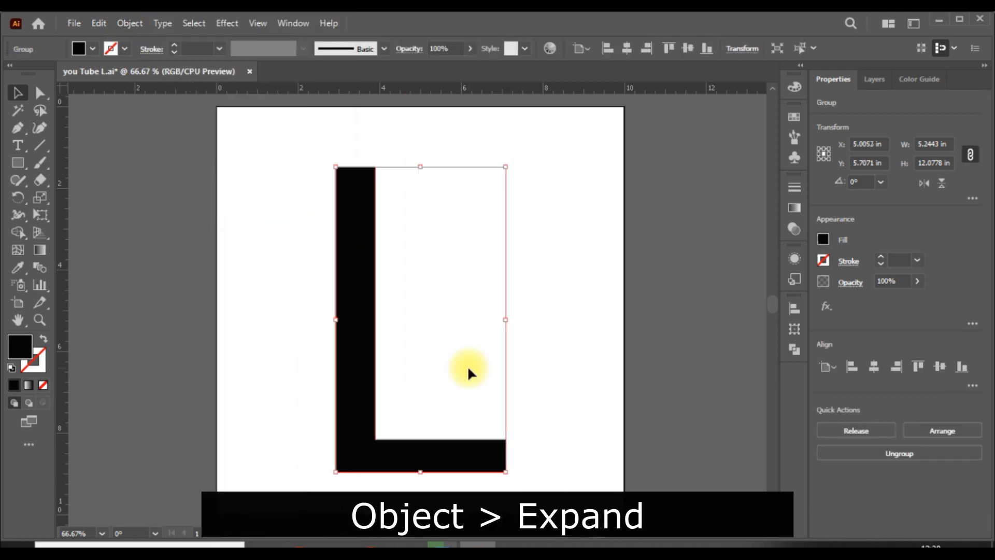
click(131, 23)
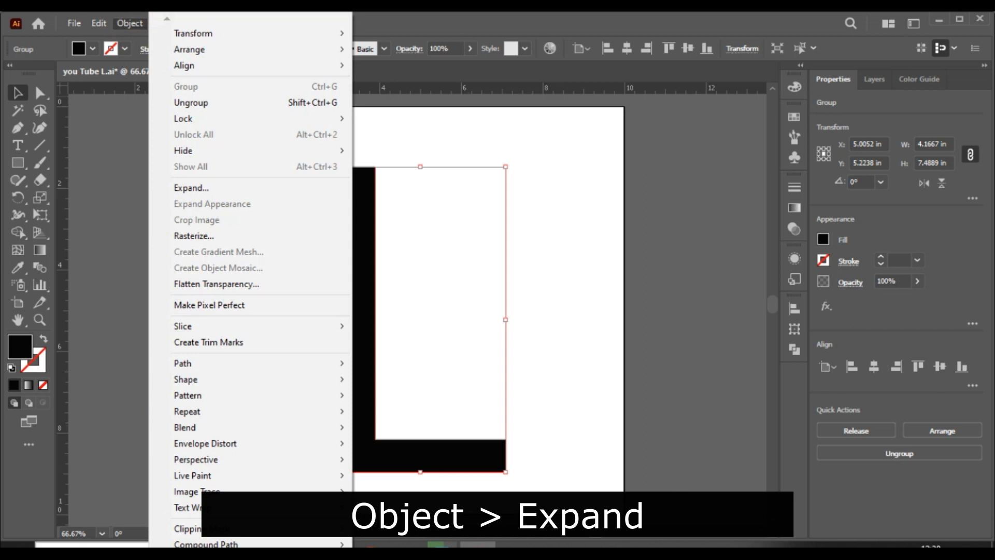
mouse_move(268, 492)
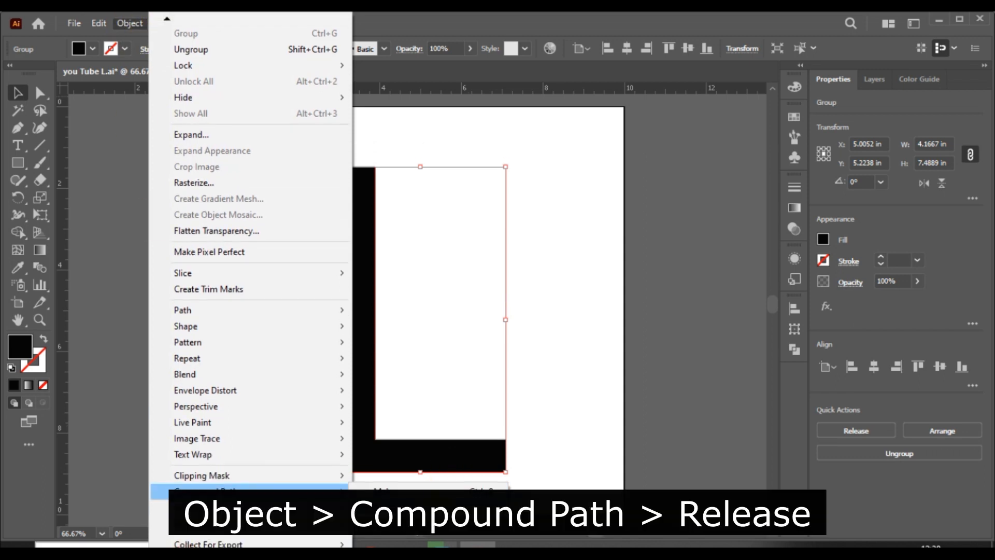
click(404, 507)
click(698, 305)
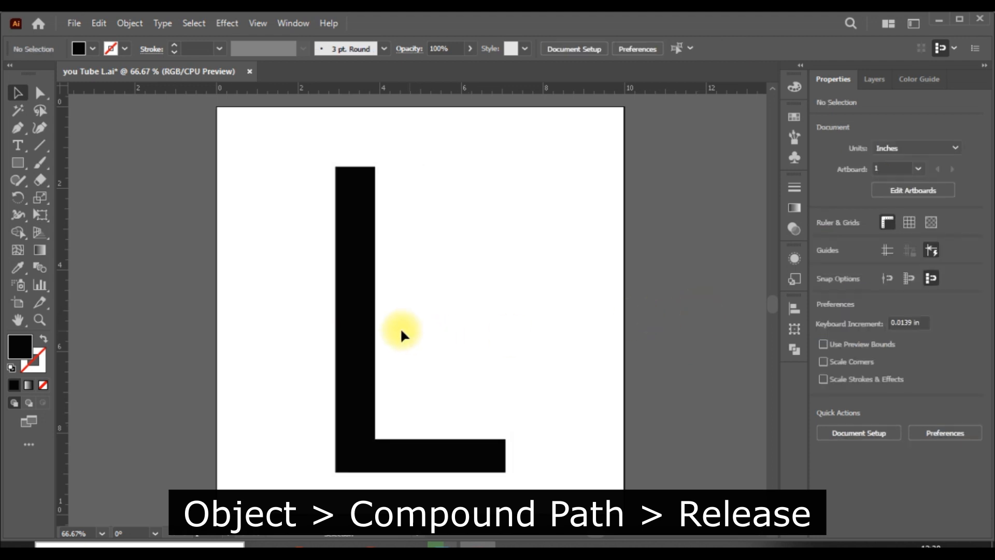
Step: Give the L shape no fill and a black stroke
click(350, 328)
click(821, 241)
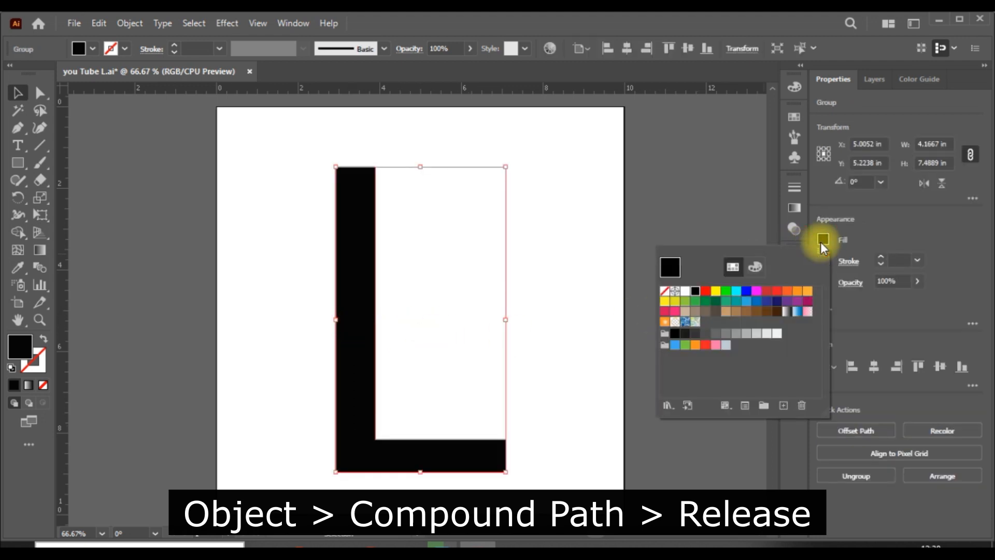
click(664, 291)
click(847, 236)
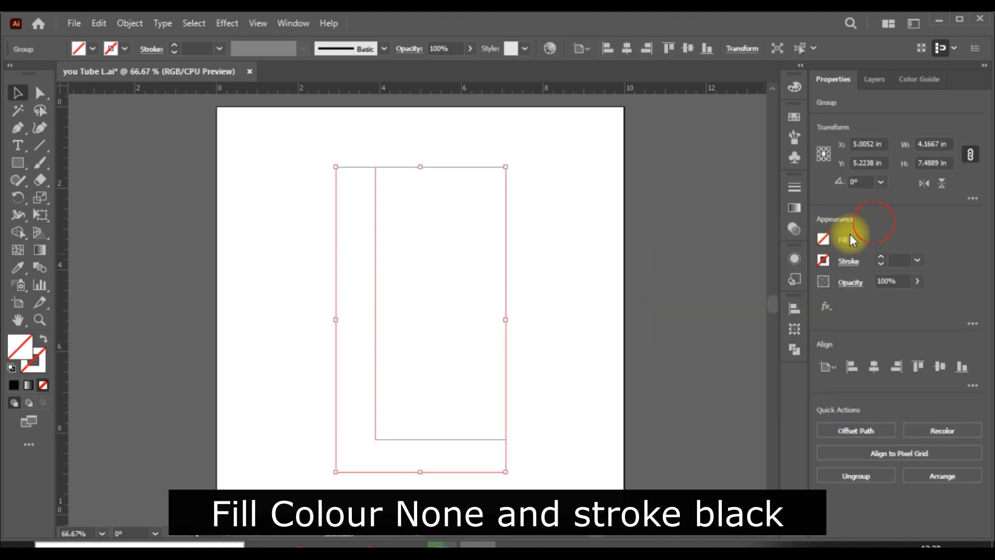
click(822, 260)
click(675, 311)
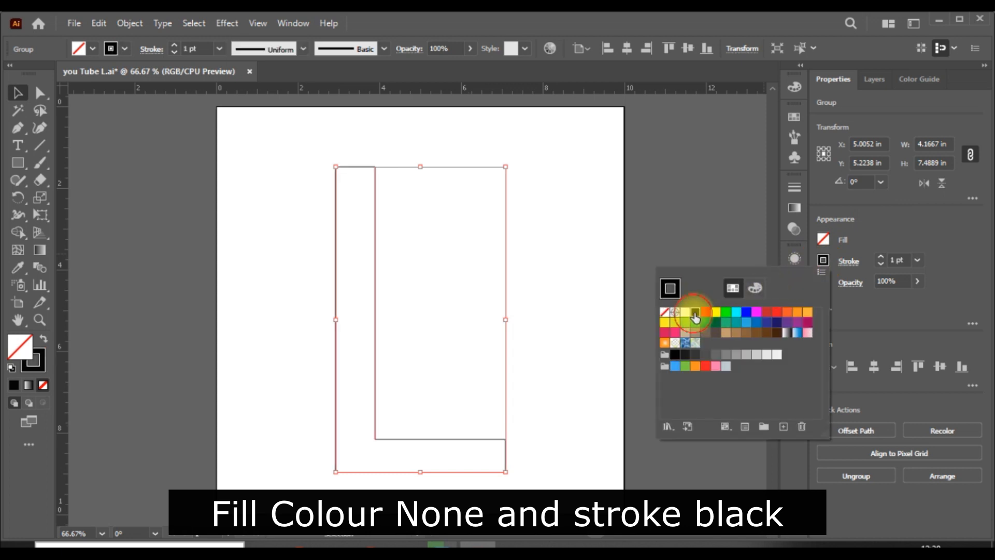
click(927, 223)
click(668, 325)
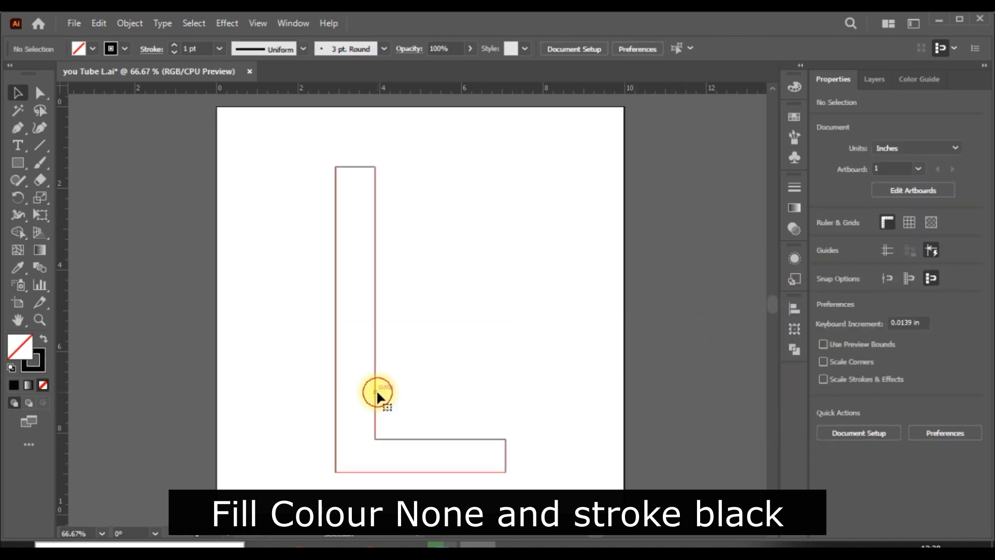
click(375, 390)
click(131, 24)
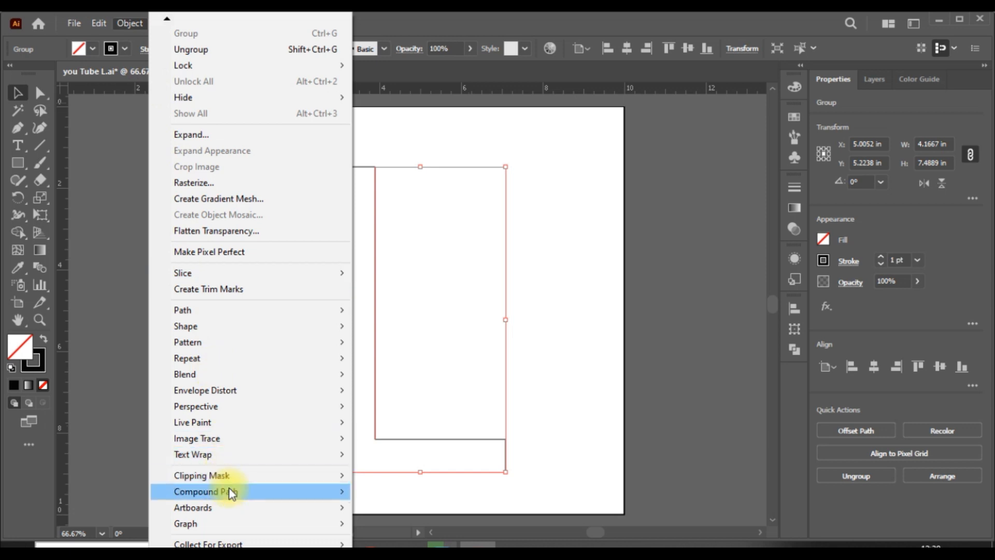
mouse_move(229, 492)
click(682, 324)
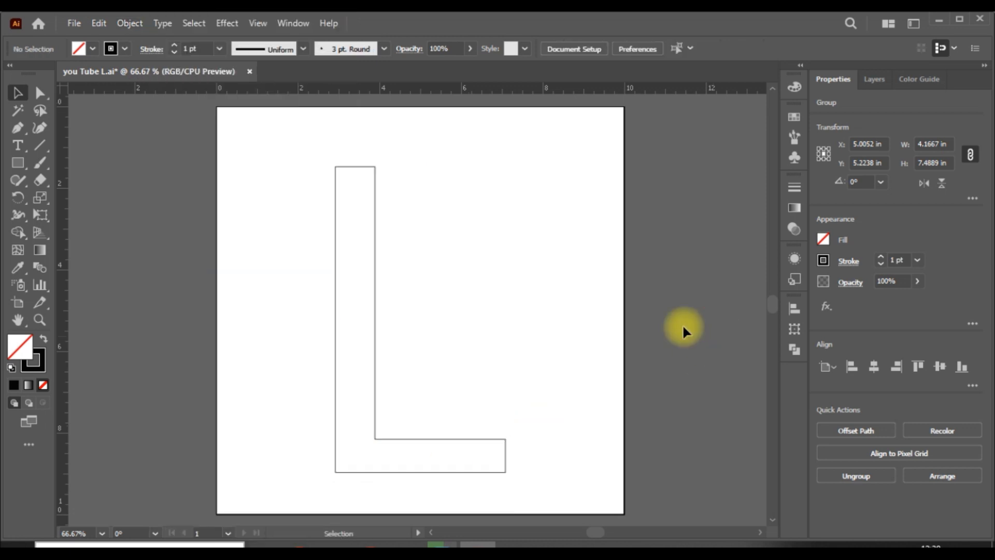
Step: Move the L outline aside, mostly off the artboard's left edge, and save the document
click(374, 424)
drag(373, 426, 133, 464)
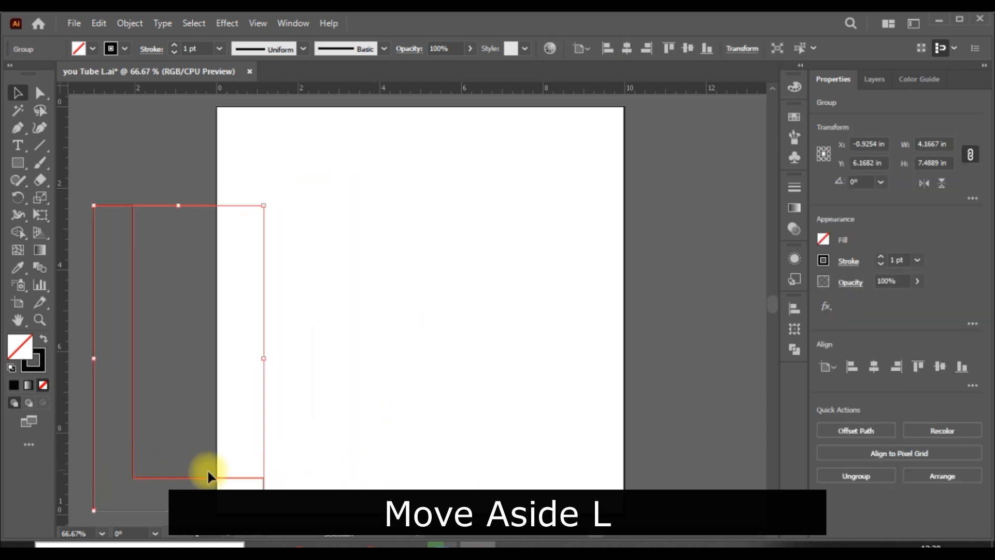
click(620, 396)
click(73, 23)
click(111, 158)
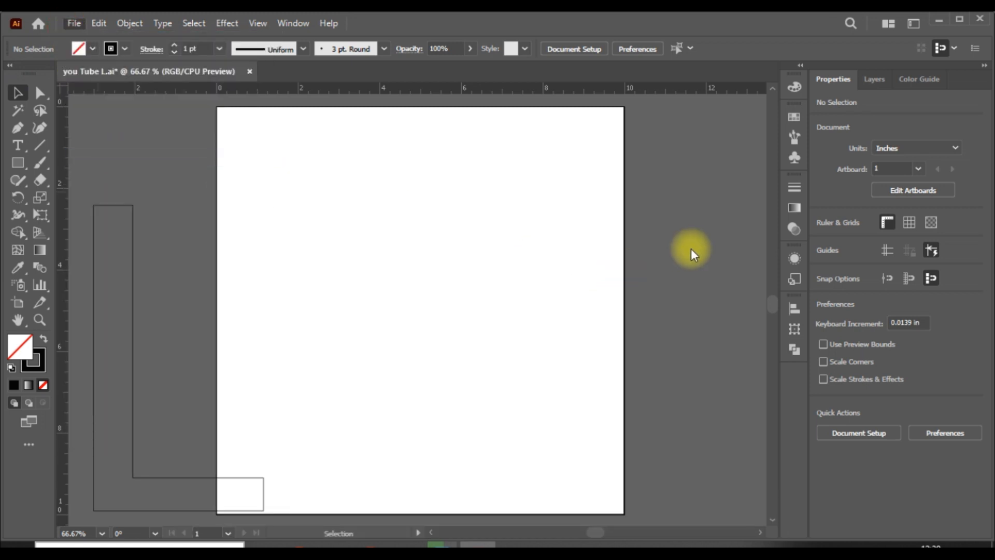
Step: Draw a circle about 1.26 in across with the Ellipse tool near the artboard's upper-left corner
click(19, 163)
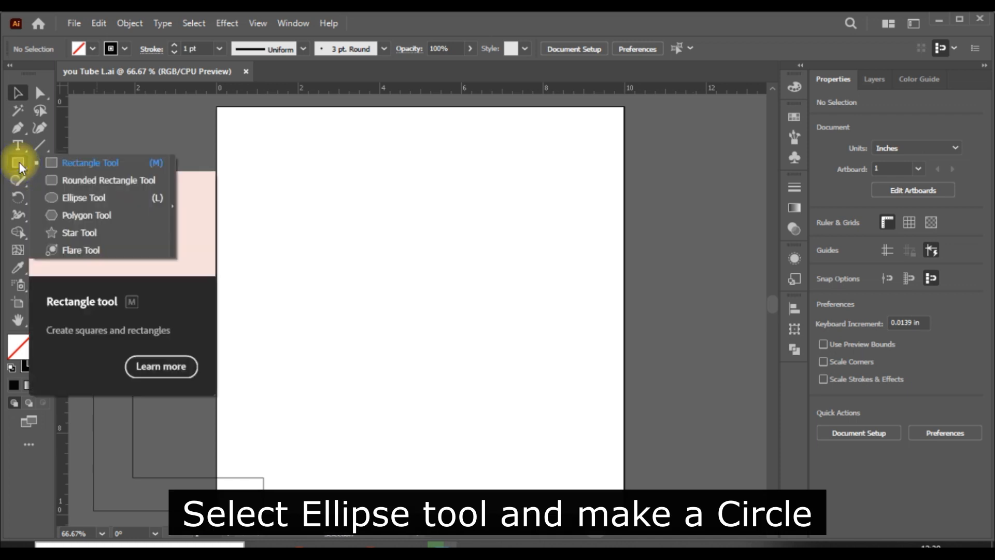
click(73, 198)
drag(225, 123, 270, 175)
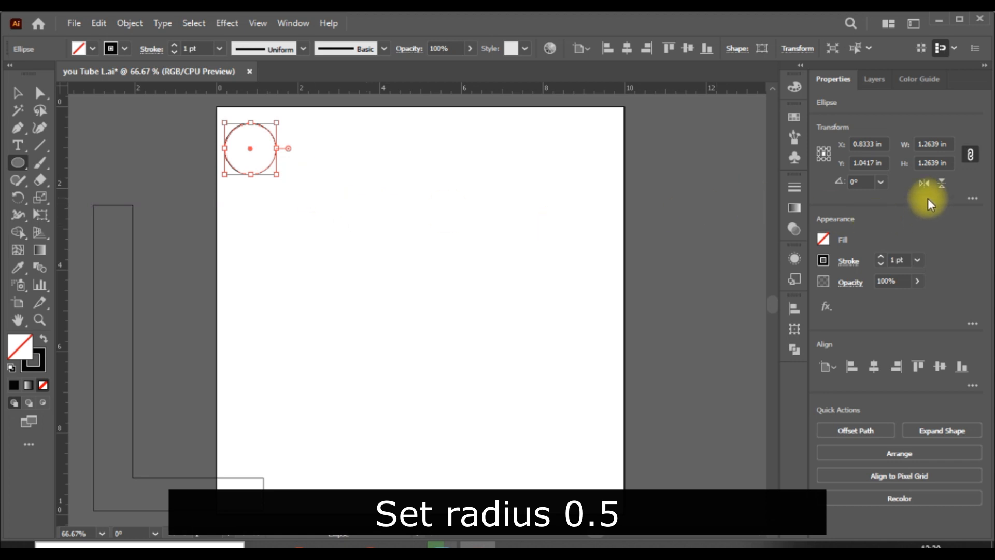
Step: Set the circle's width and height to 1 in with proportions linked
click(943, 145)
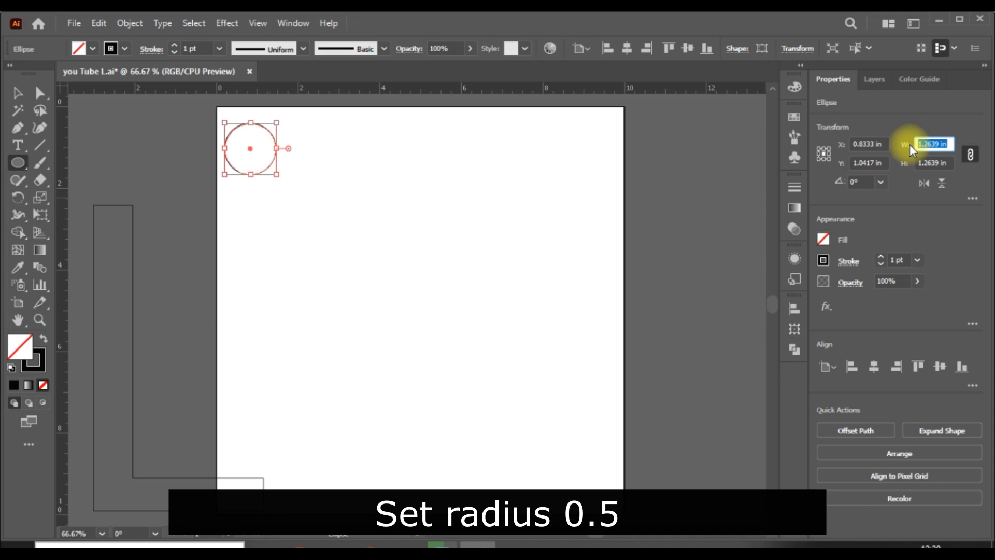
text(1)
key(Return)
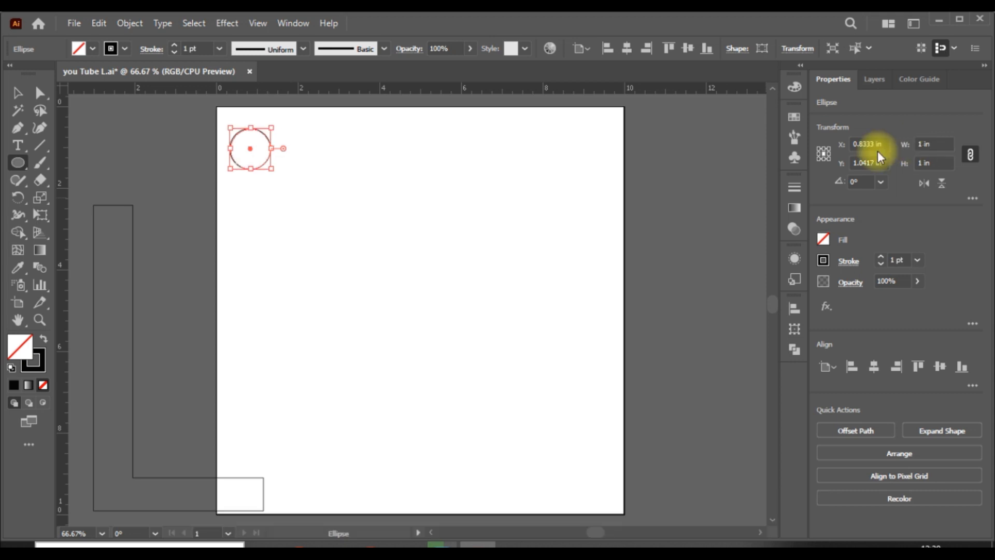
click(16, 93)
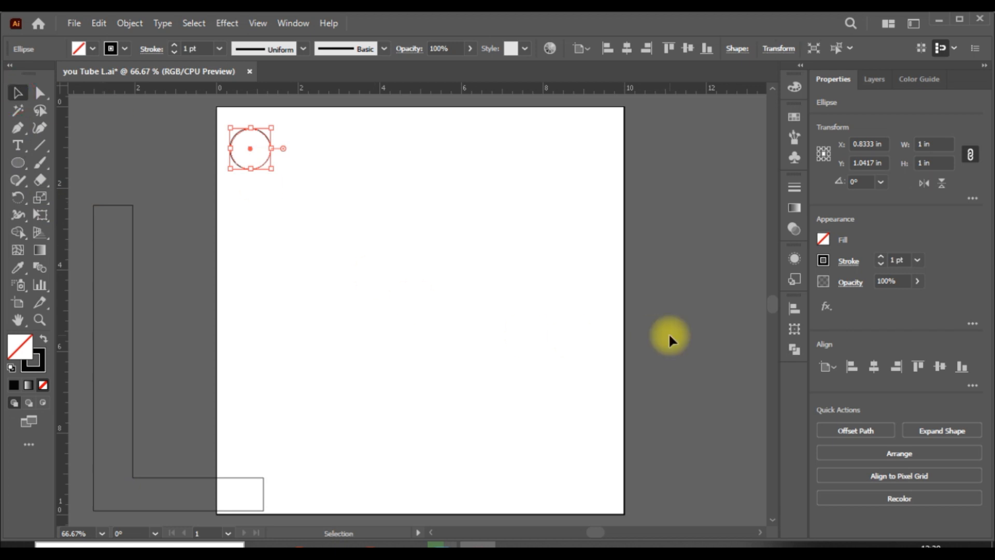
click(691, 326)
Step: Resize the circle to 0.5 in wide and high, keeping its proportions linked
click(261, 165)
click(933, 147)
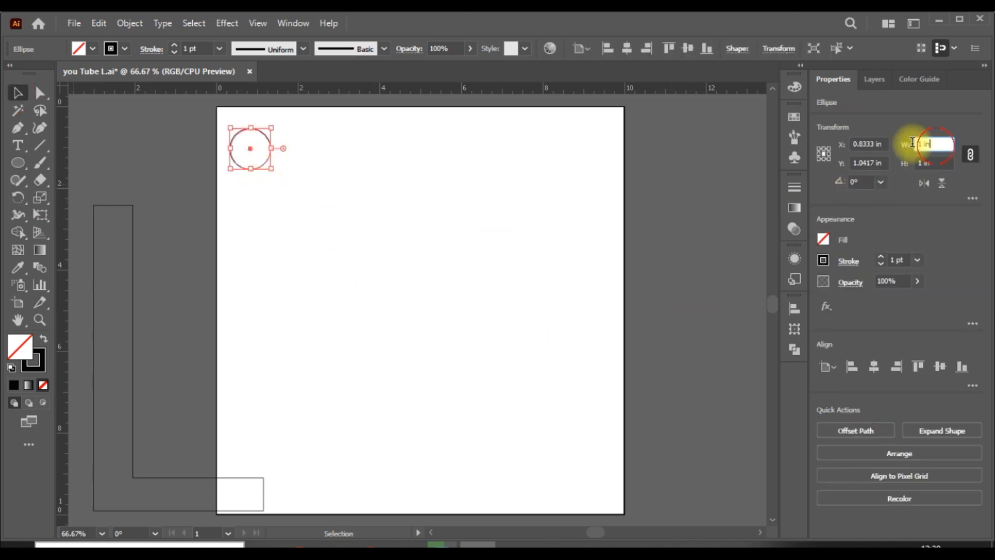
text(0.)
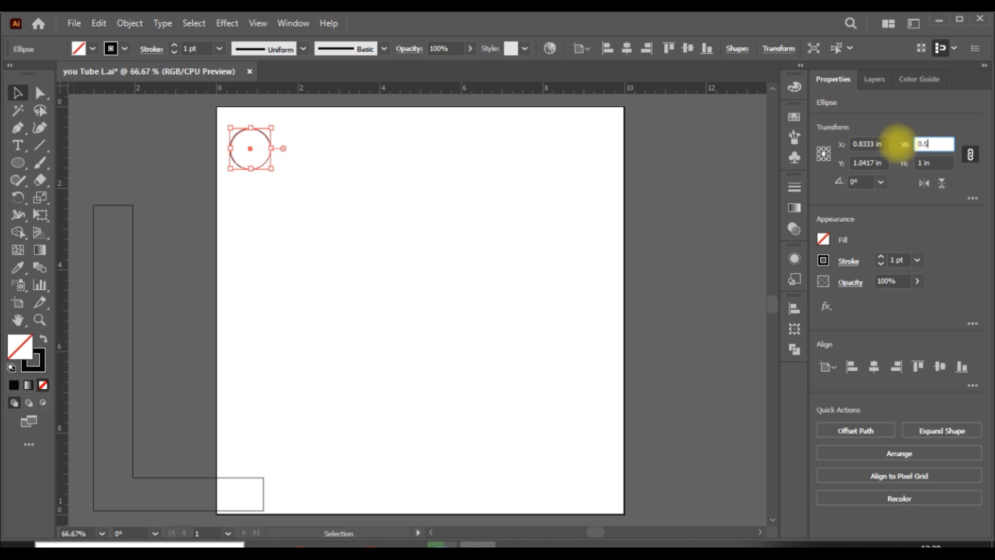
text(5)
key(Return)
click(725, 213)
Step: Place the circle in the artboard's upper-left corner and copy it straight across to the upper-right corner
mouse_move(251, 160)
mouse_down()
mouse_move(229, 127)
mouse_move(392, 139)
mouse_move(619, 121)
mouse_up()
click(428, 210)
click(229, 139)
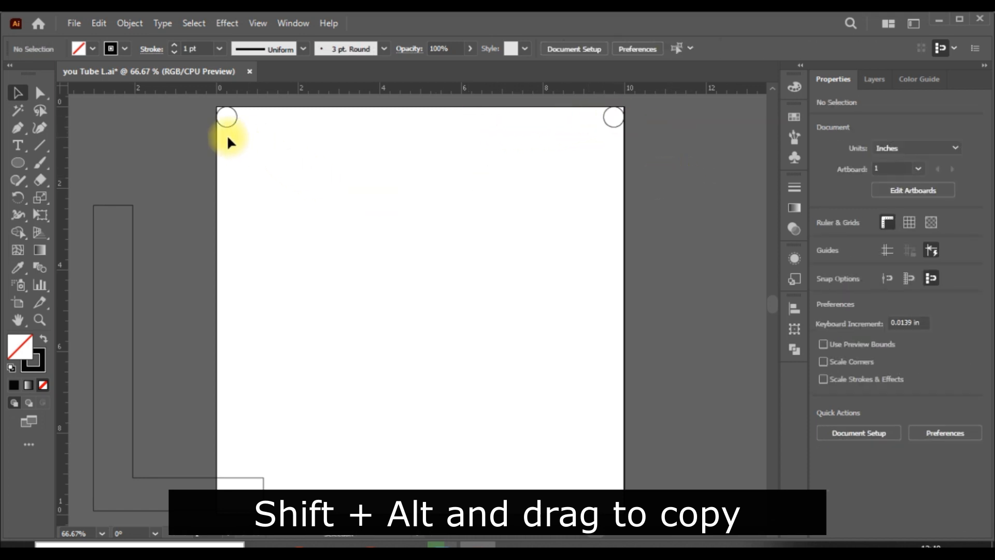
Step: Give both corner circles a cyan fill and no stroke
drag(194, 102, 649, 149)
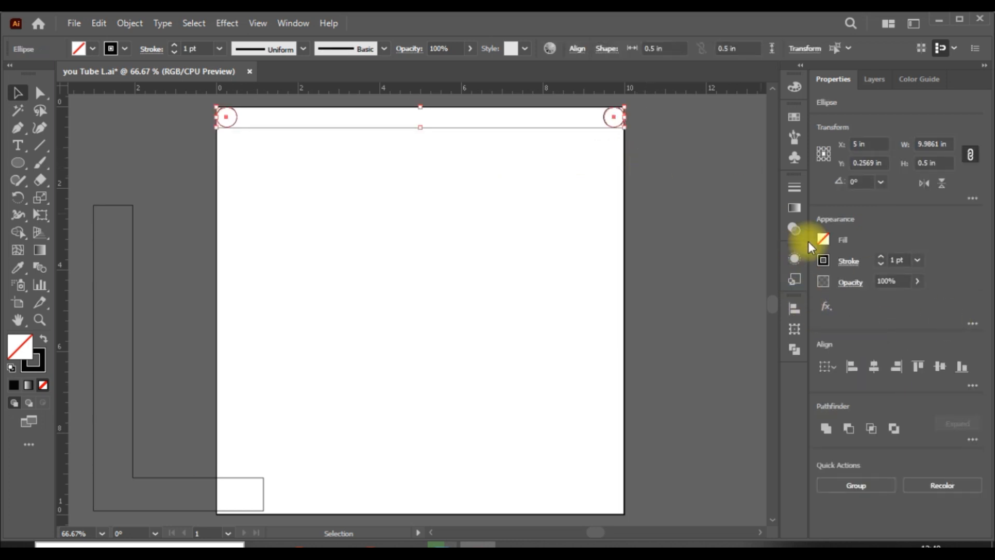
click(822, 239)
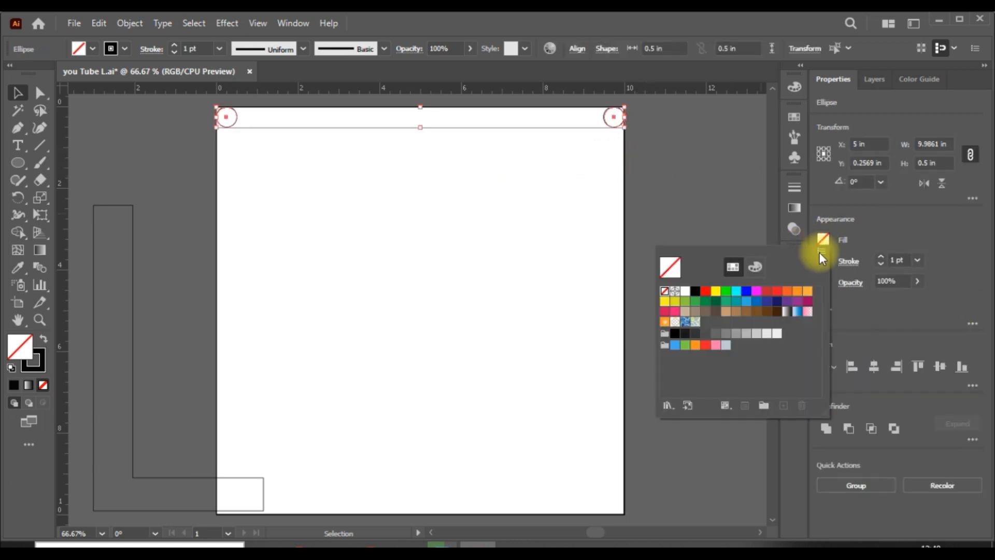
click(744, 291)
click(922, 210)
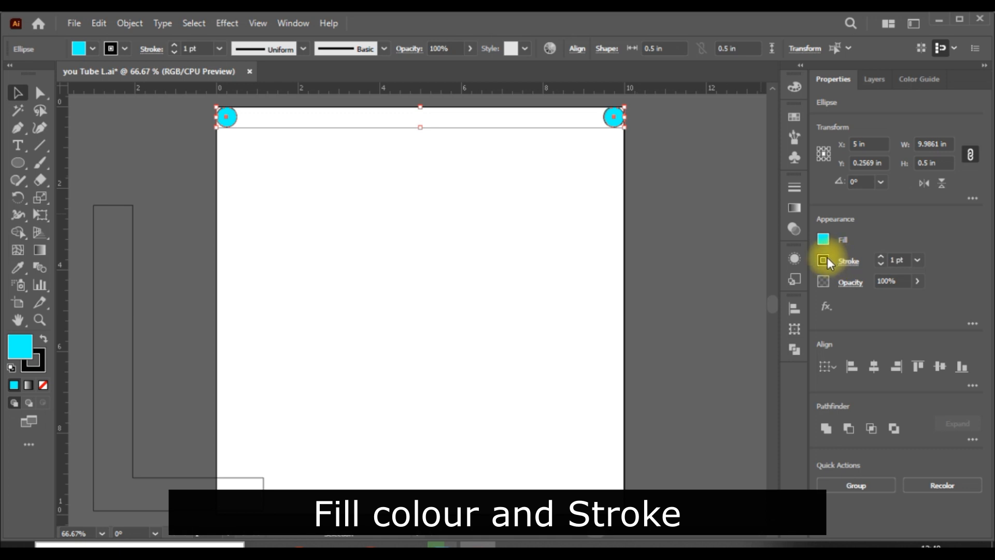
click(824, 260)
click(664, 311)
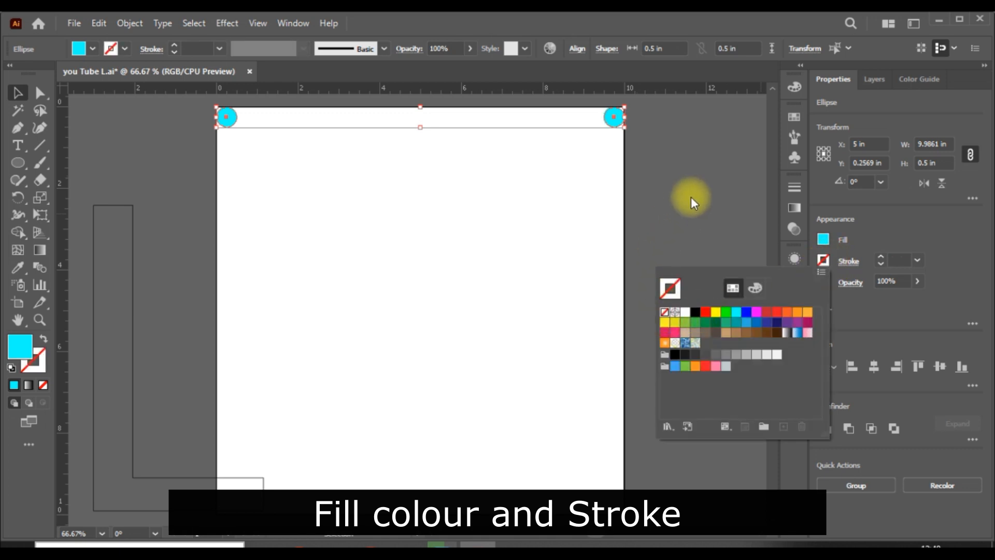
click(712, 202)
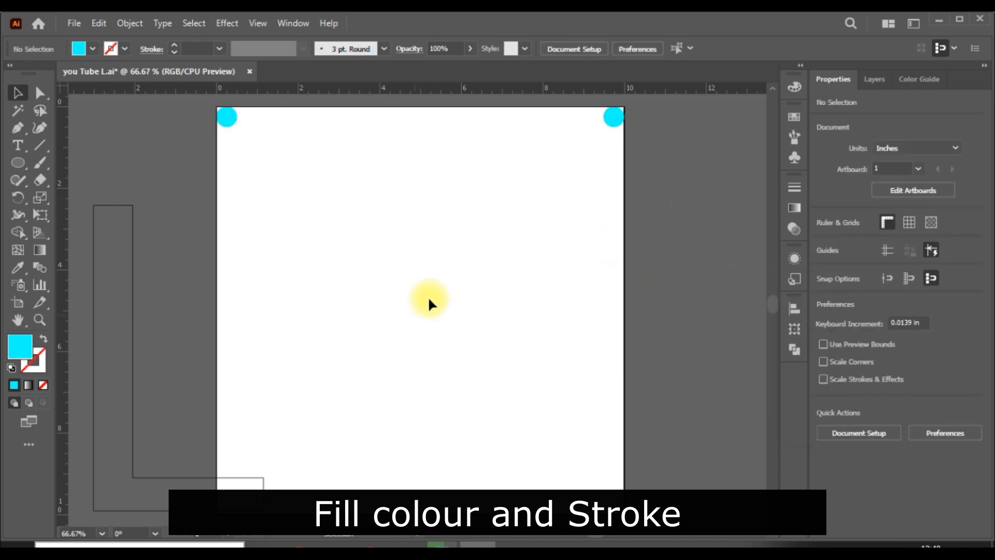
Step: Blend the two cyan circles into a row of circles along the artboard's top edge
drag(650, 107, 190, 156)
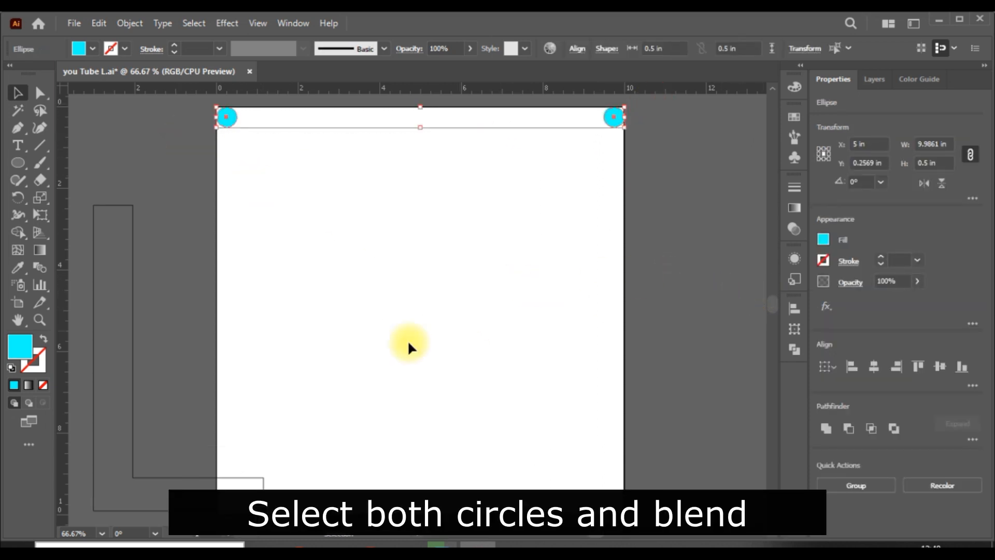
click(42, 267)
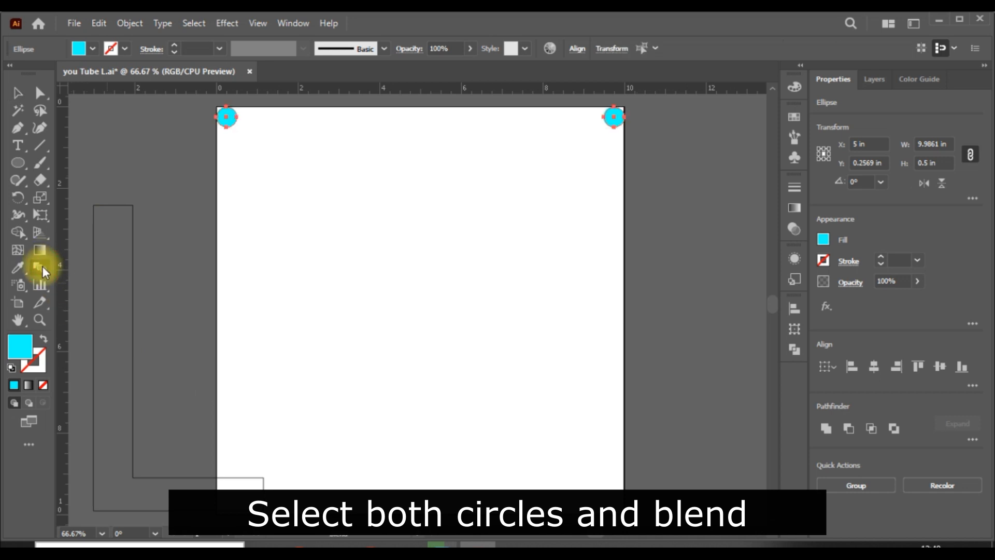
click(231, 121)
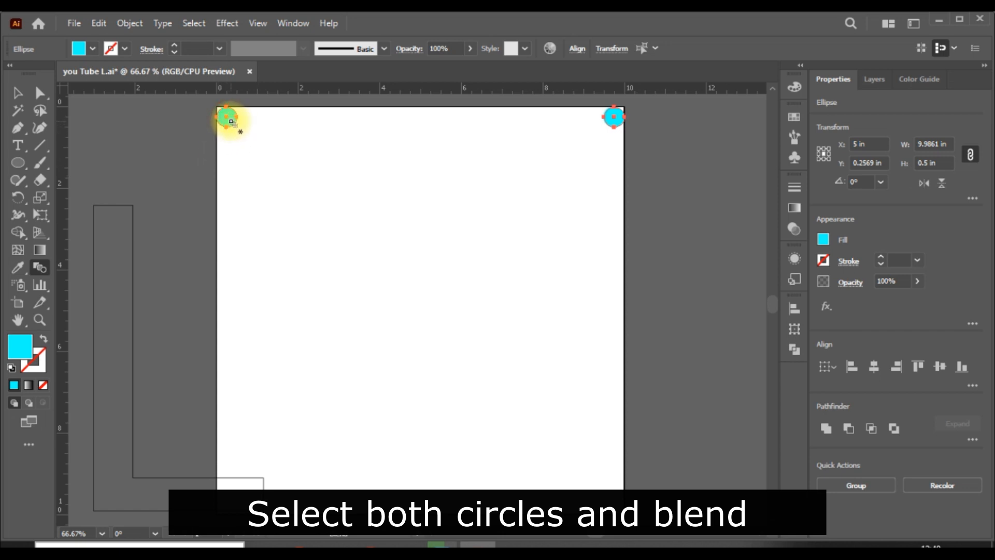
click(615, 123)
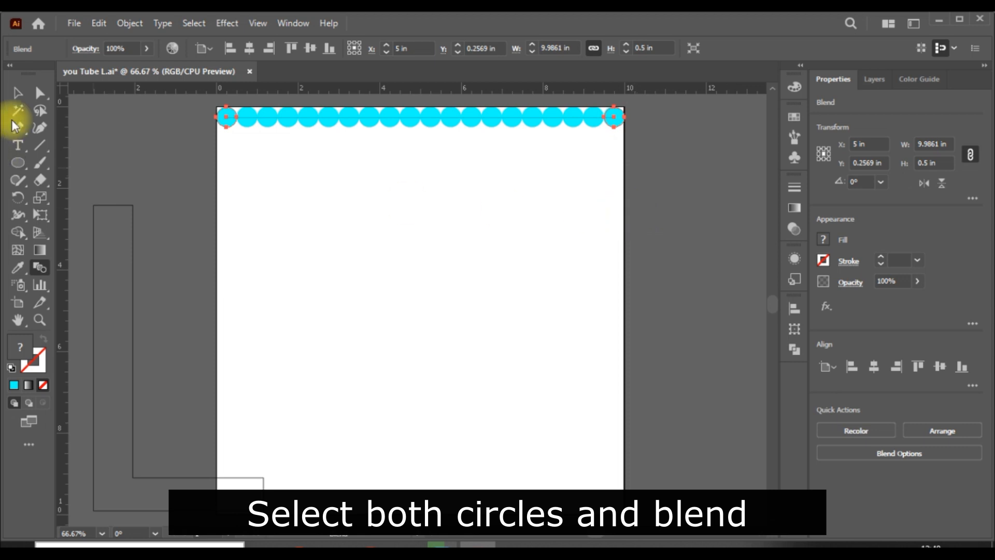
click(17, 93)
click(465, 161)
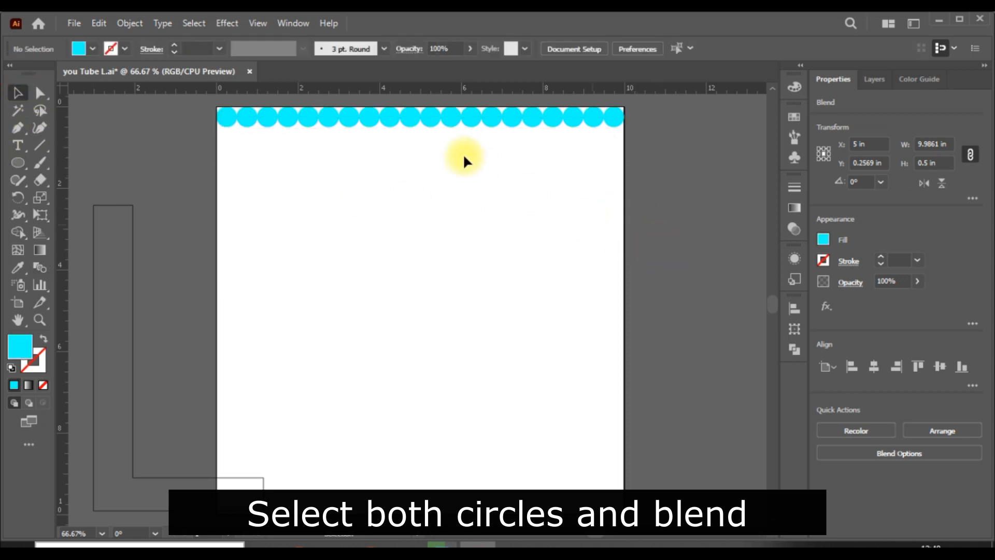
Step: Change the circle blend's spacing to Specified Distance, enter 0.1 in, and compare the row with and without the preview
click(430, 117)
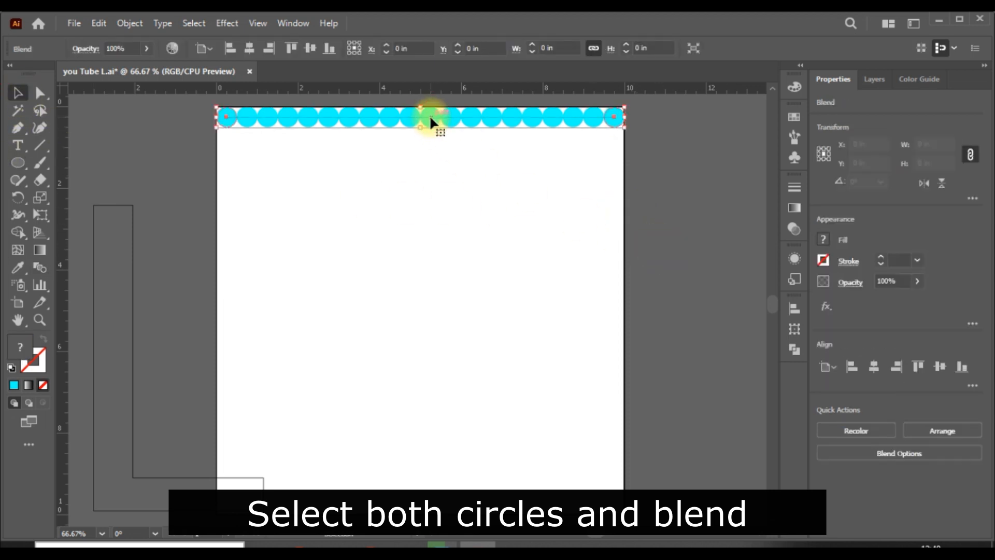
double_click(36, 266)
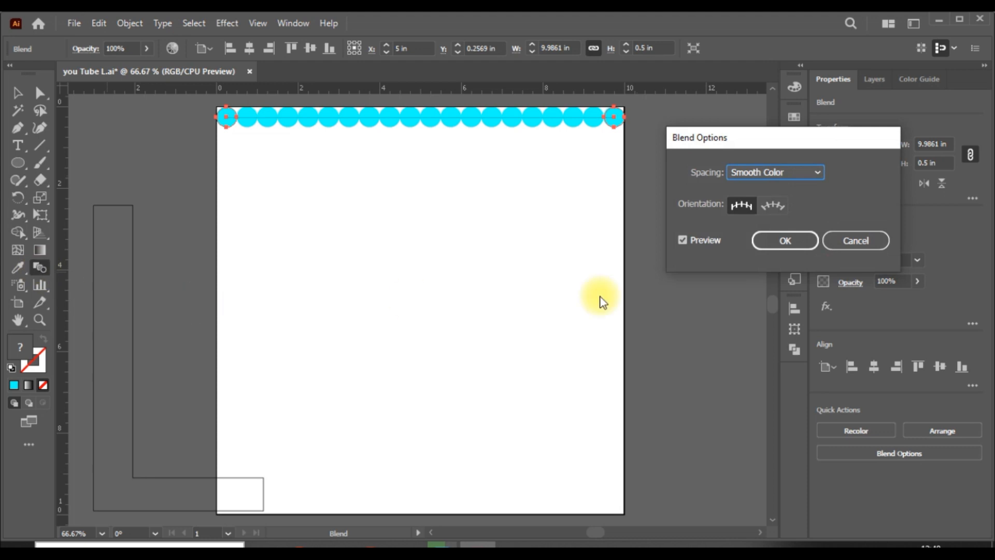
click(813, 173)
click(797, 220)
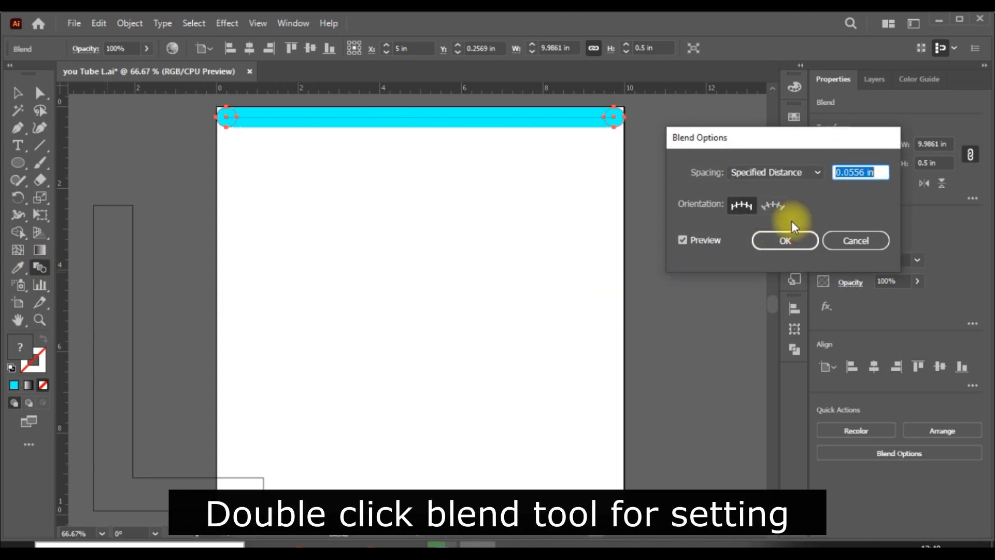
click(866, 172)
drag(867, 172, 843, 172)
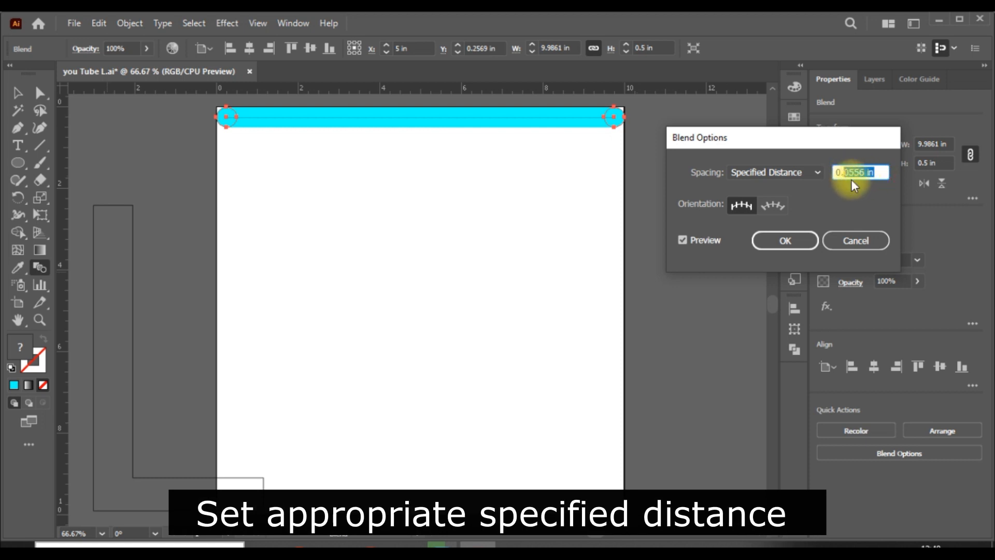
text(1)
click(682, 240)
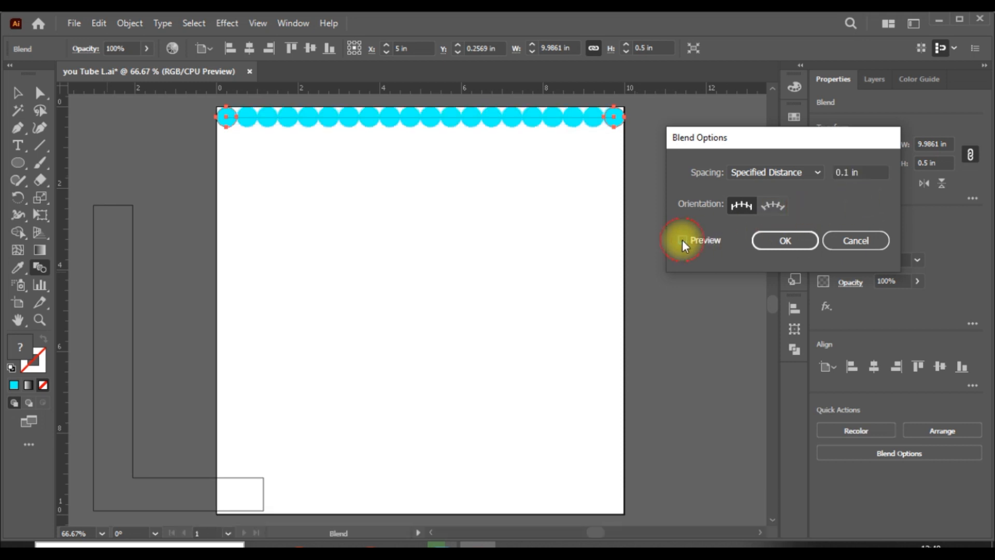
click(682, 240)
click(682, 240)
click(681, 239)
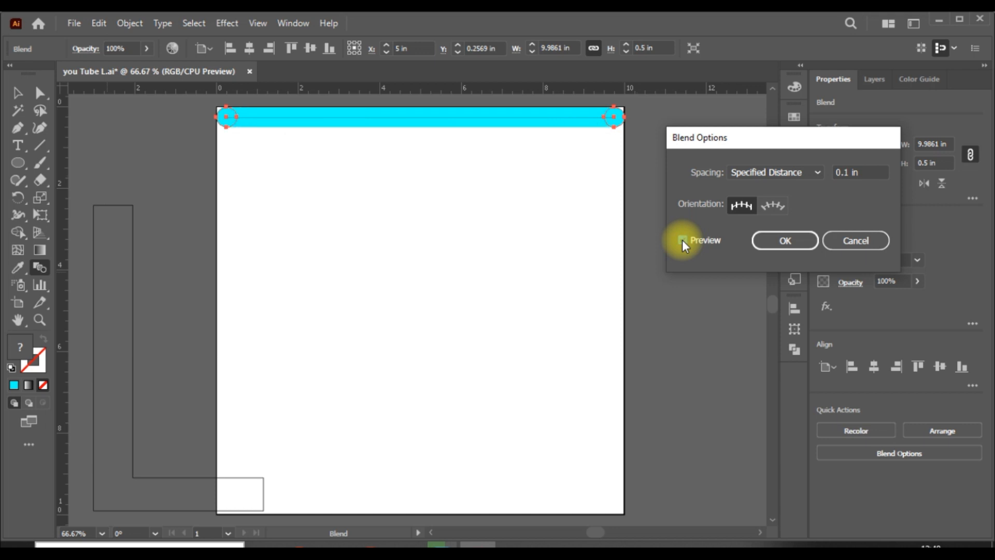
click(682, 239)
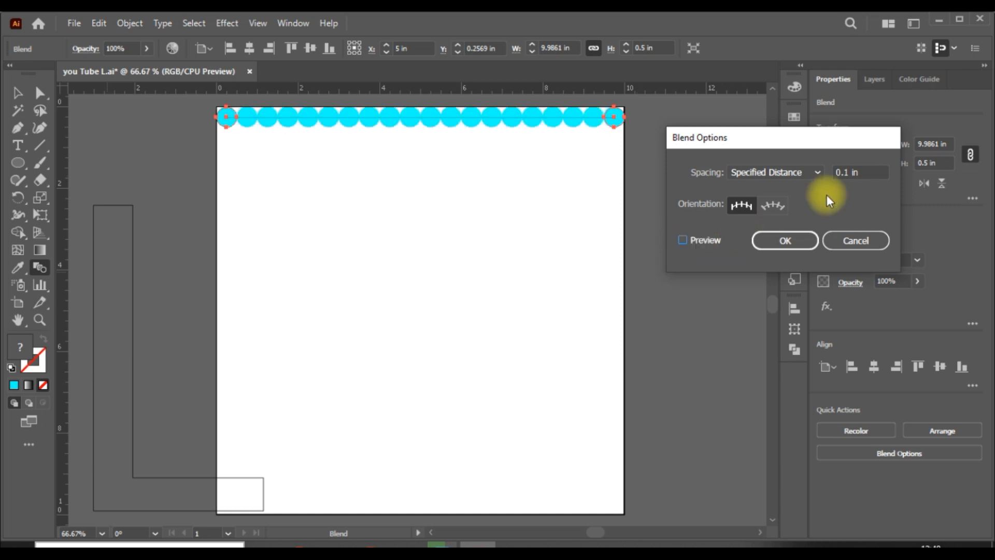
Step: Set the blend's specified distance to 0.05 in, apply it, and deselect the row
click(845, 172)
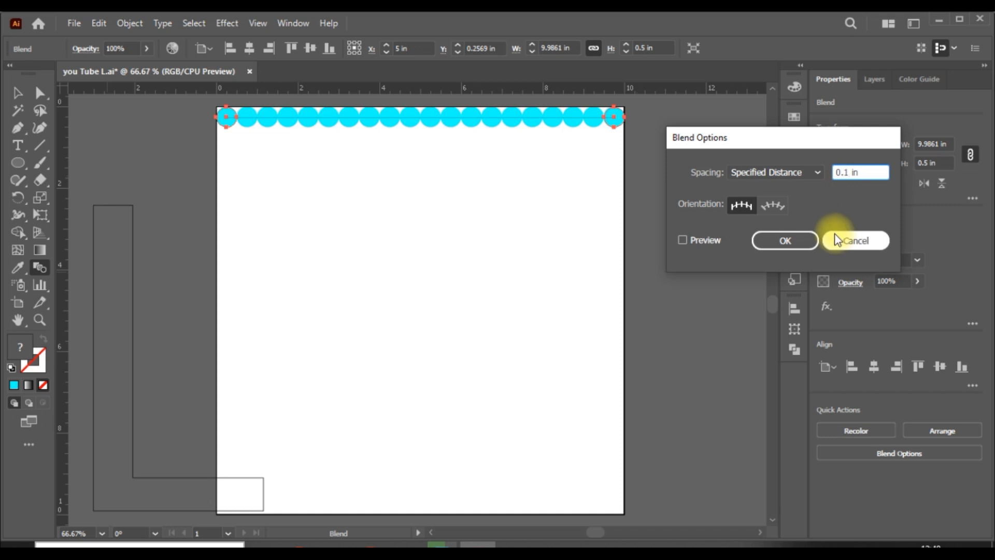
text(05)
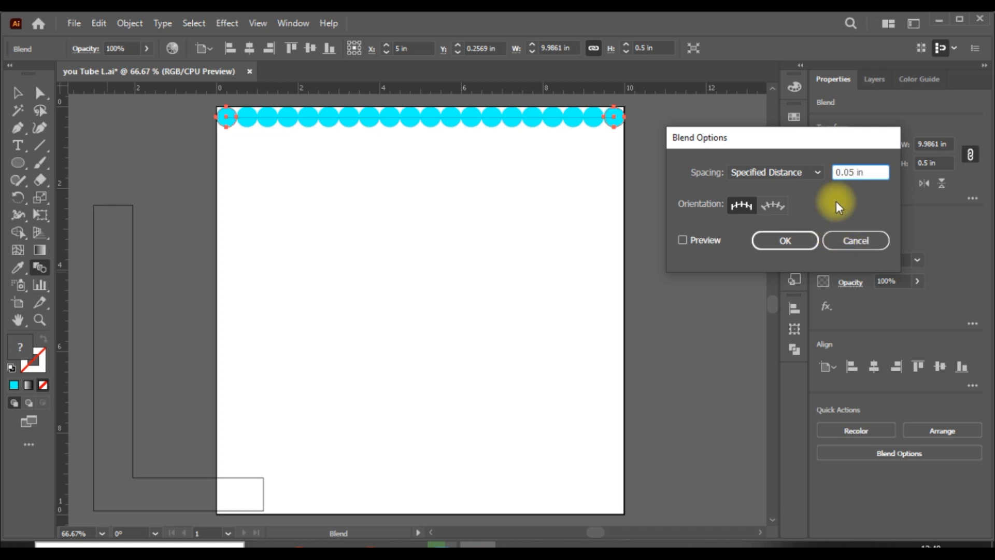
click(684, 239)
click(803, 240)
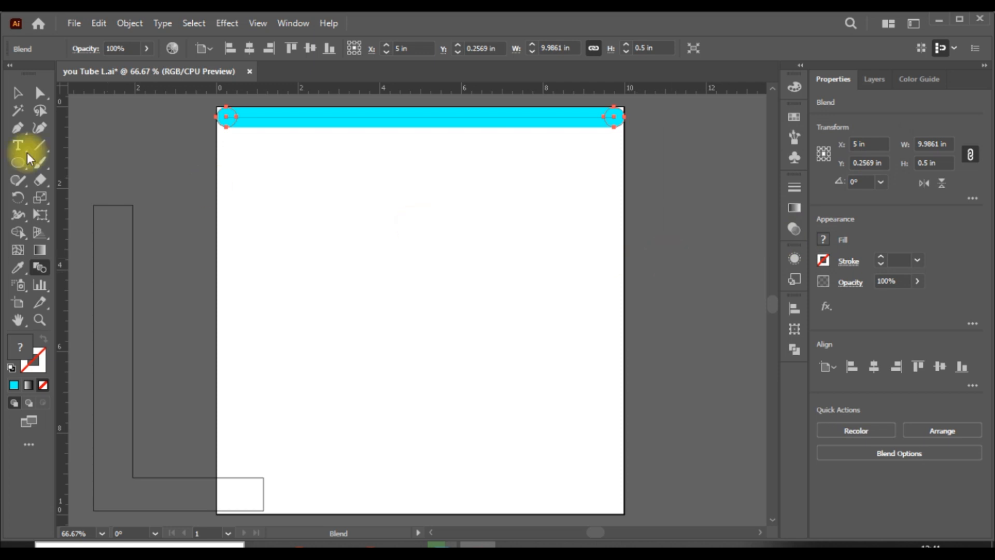
click(17, 94)
click(738, 259)
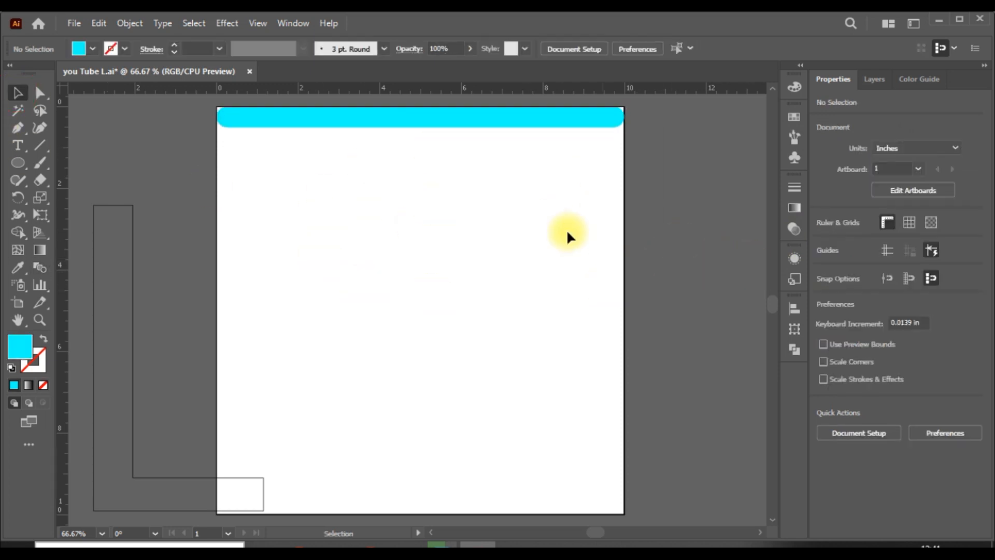
Step: Move the blended row straight down the artboard to a Y position of about 3.6 in
click(421, 126)
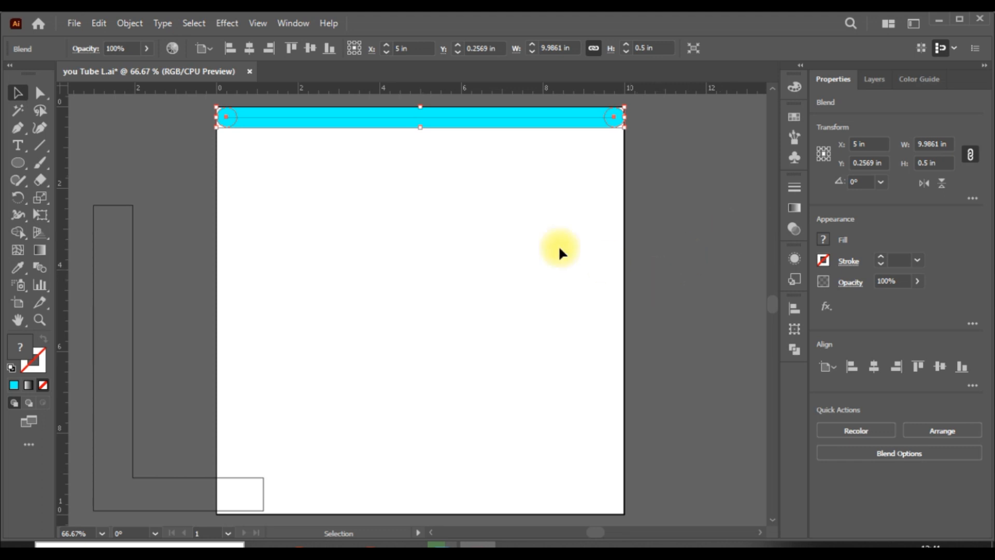
drag(407, 120, 409, 267)
click(642, 247)
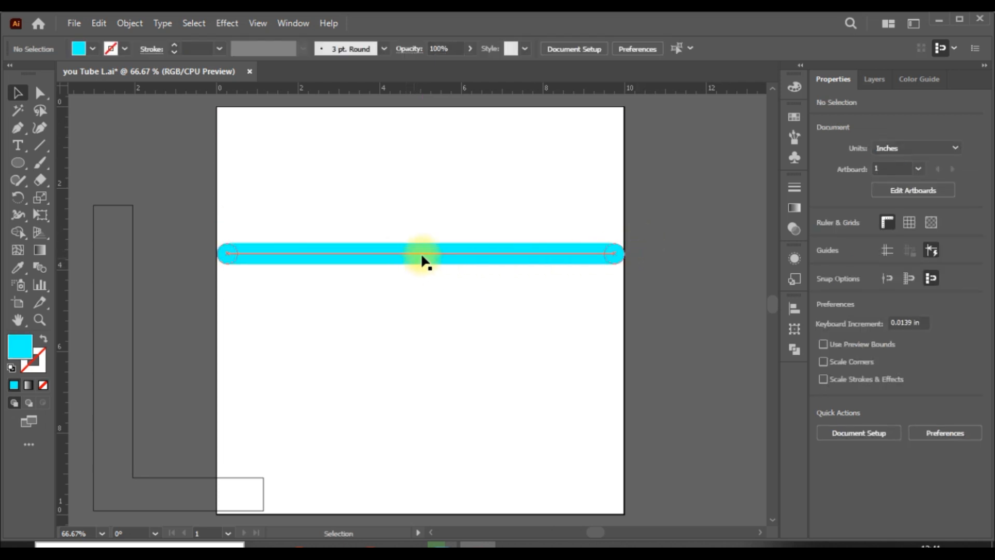
Step: Give the blended row of circles a blue stroke from the swatches and deselect it
click(462, 260)
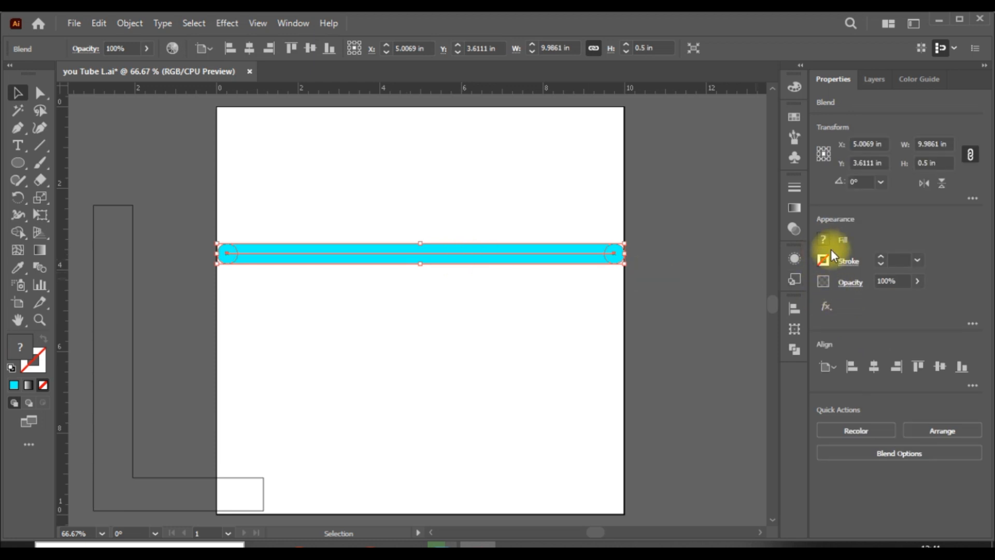
click(823, 261)
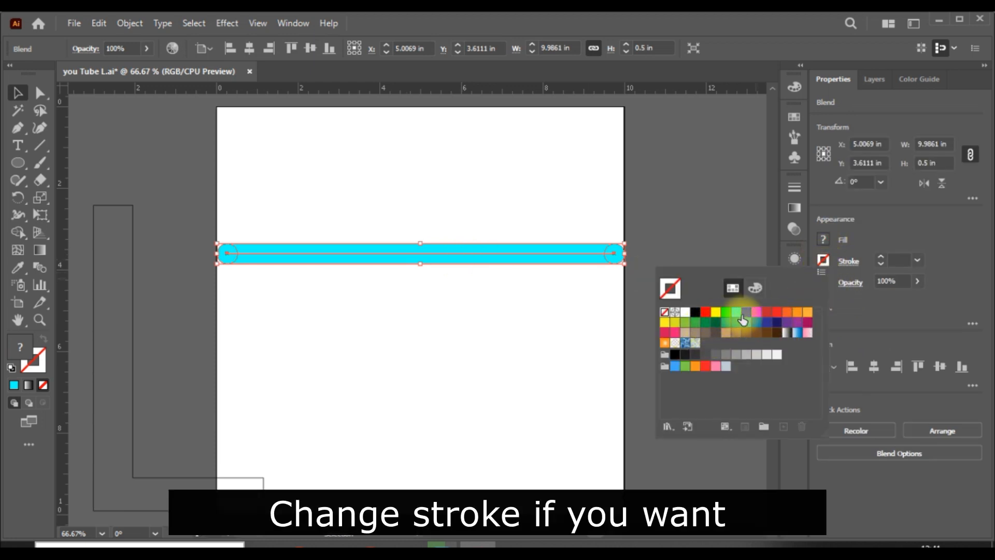
click(745, 314)
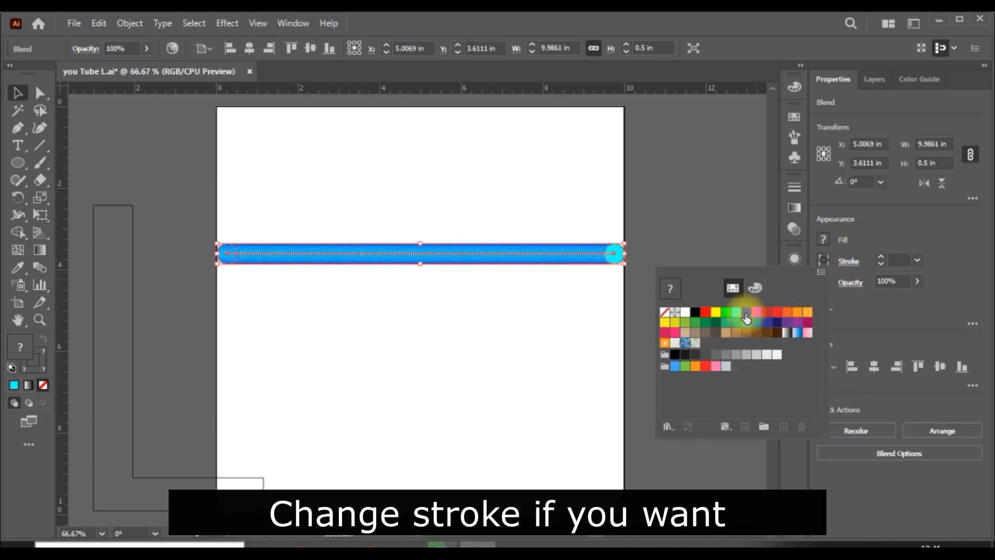
click(913, 234)
click(682, 316)
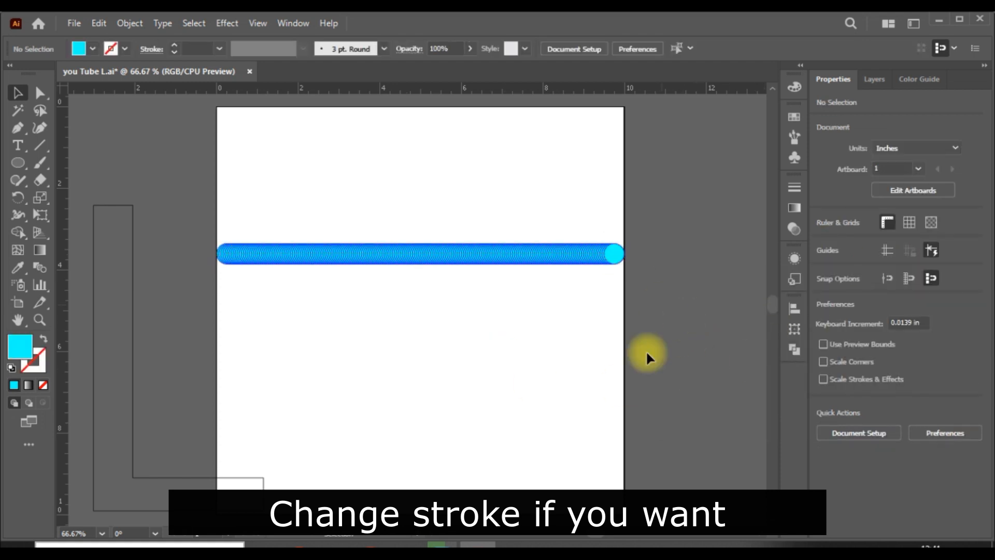
Step: Open the Roughen effect for the blue-stroked blend and move its dialog clear of the artwork
click(424, 263)
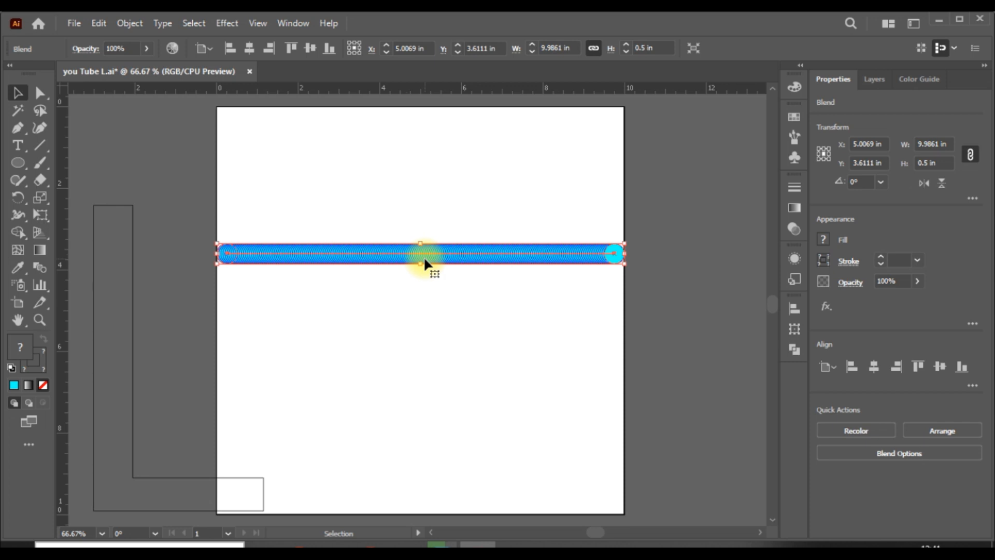
click(290, 24)
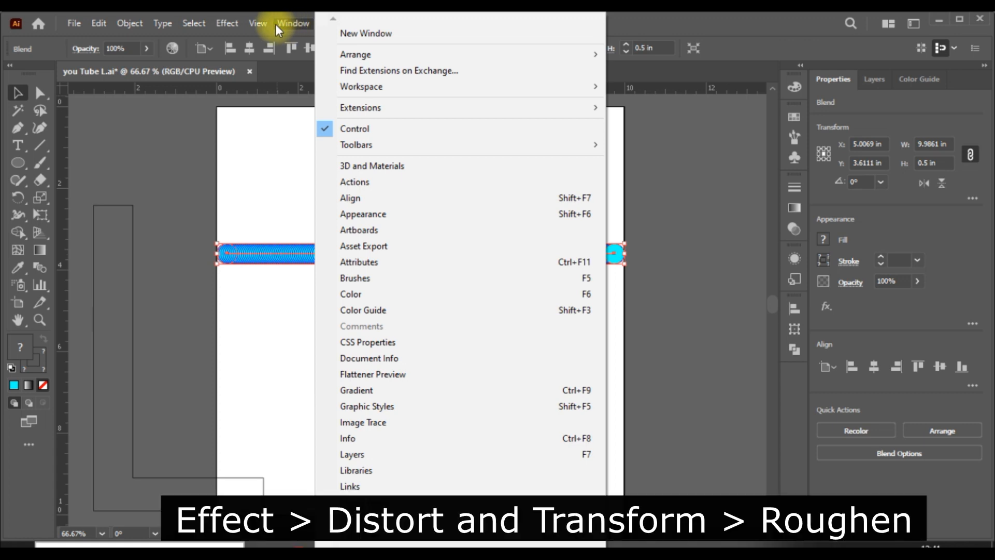
mouse_move(235, 27)
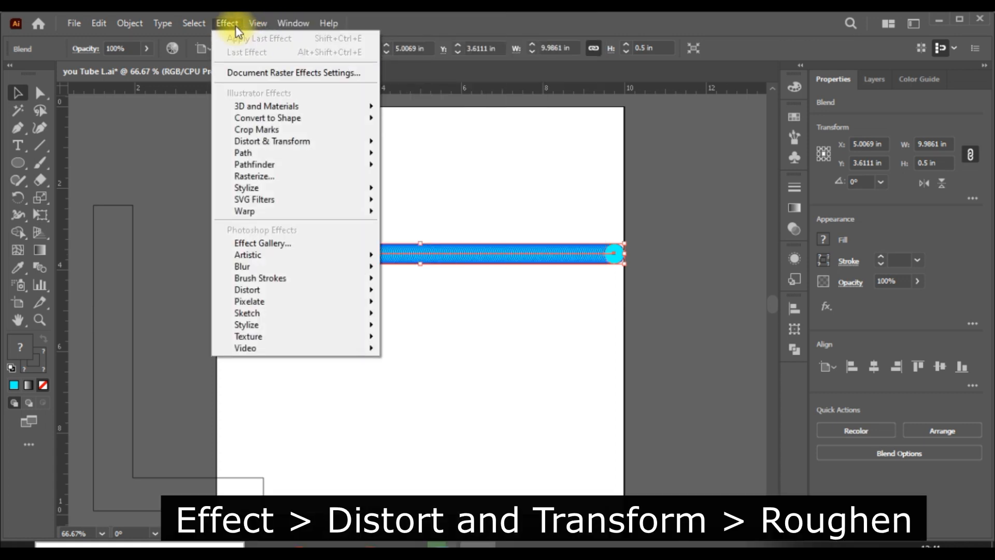
mouse_move(274, 111)
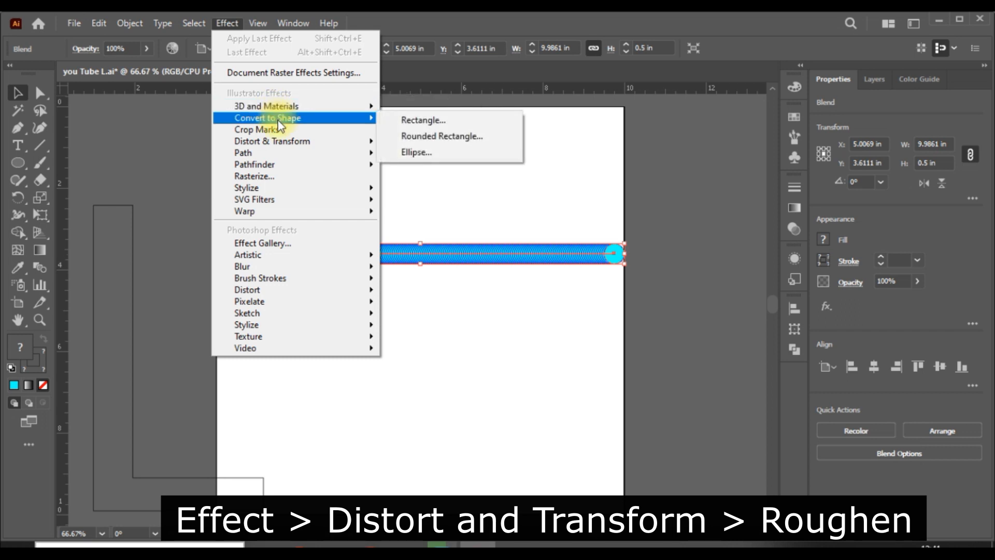
mouse_move(284, 140)
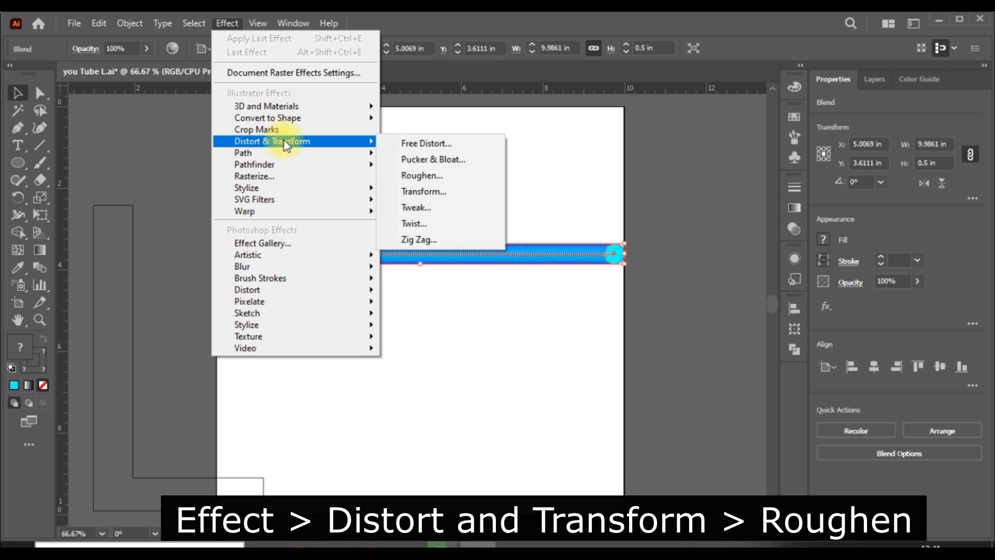
click(440, 179)
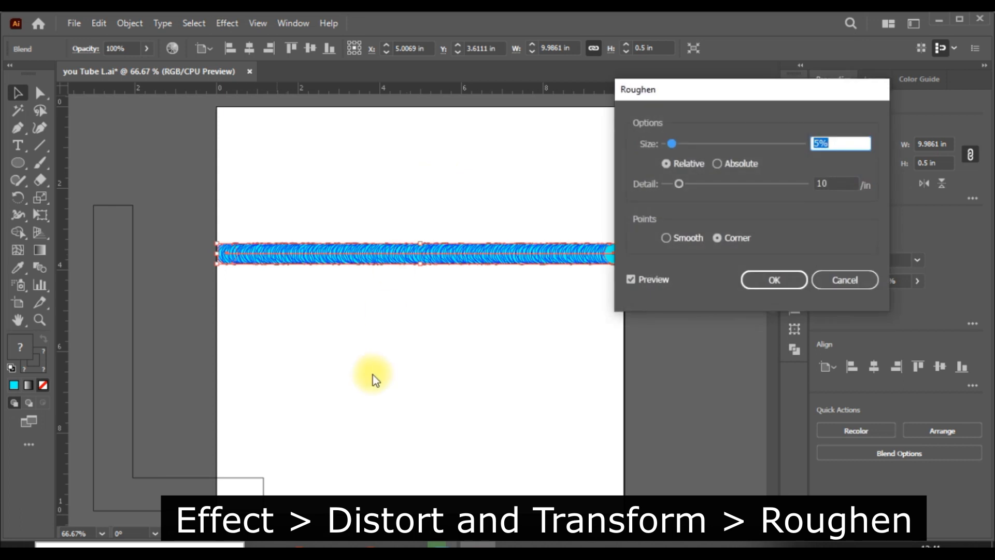
click(457, 255)
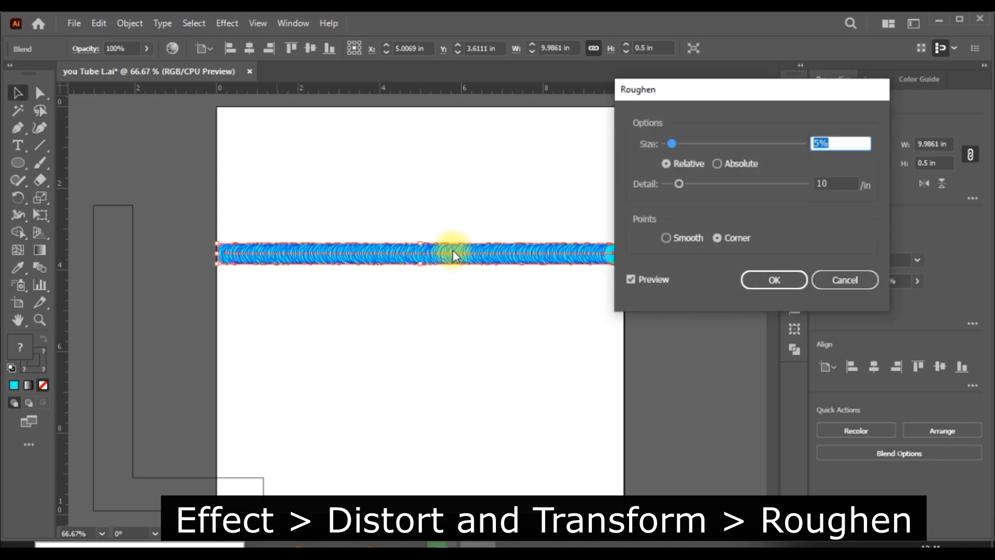
click(484, 254)
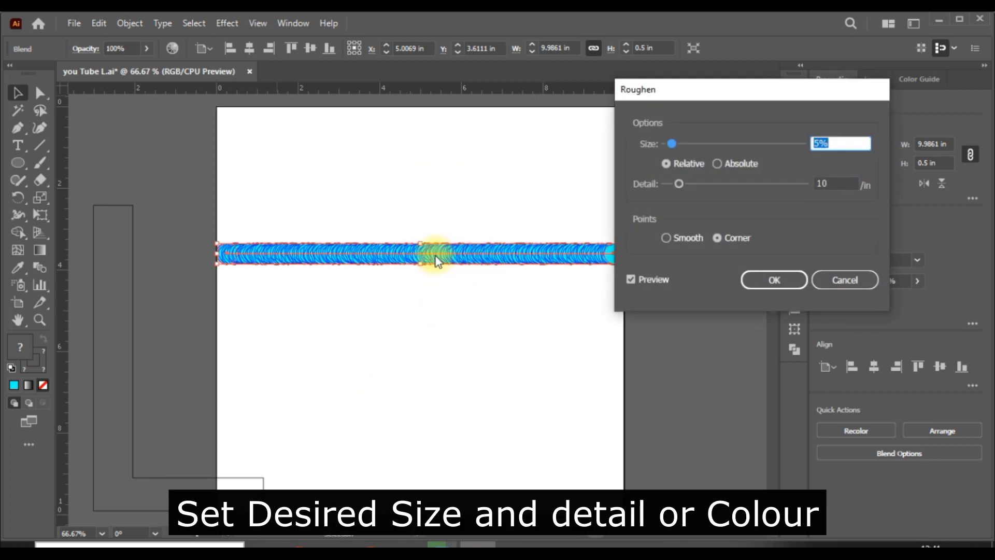
drag(698, 93, 765, 89)
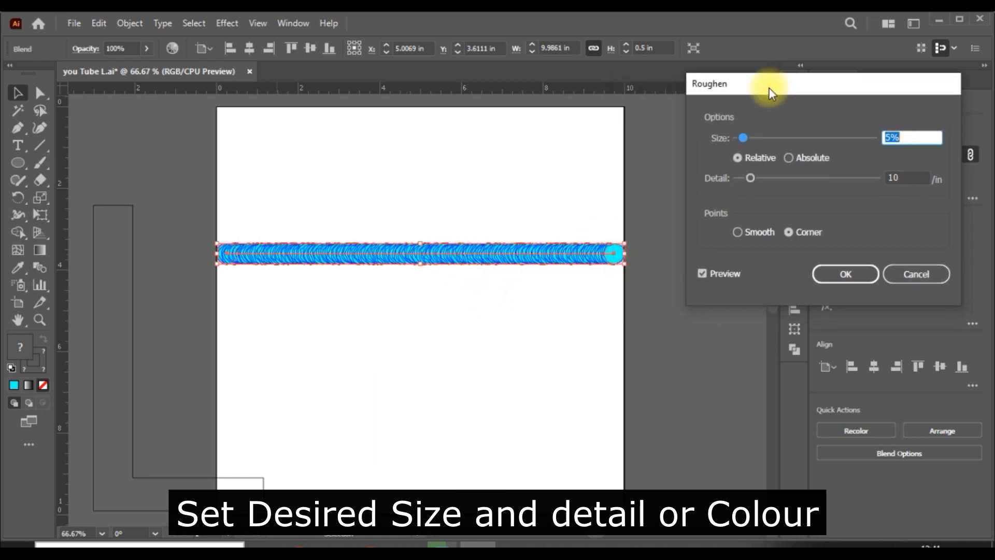
click(518, 259)
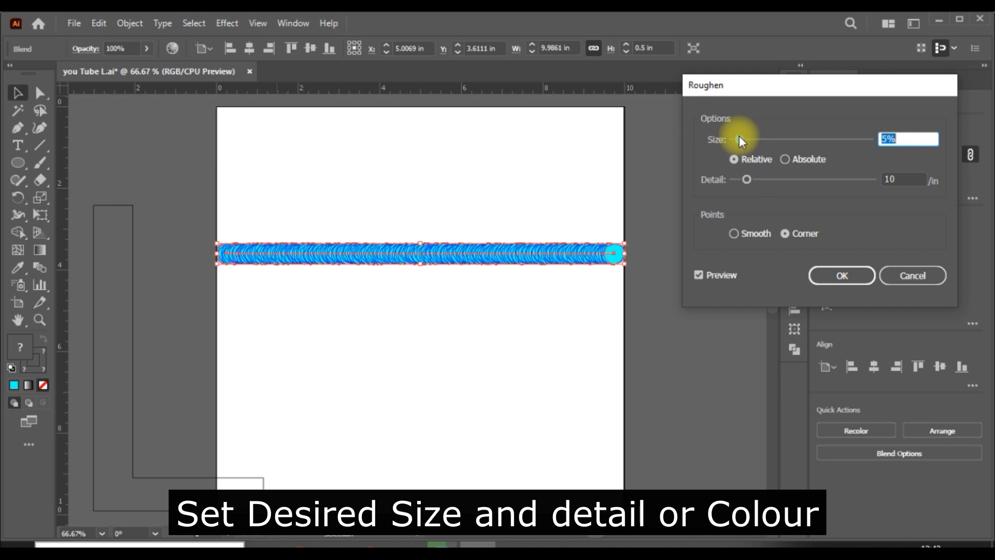
Step: Try a Roughen size of 41% with a detail of 52 per inch on the blend
drag(738, 138, 749, 139)
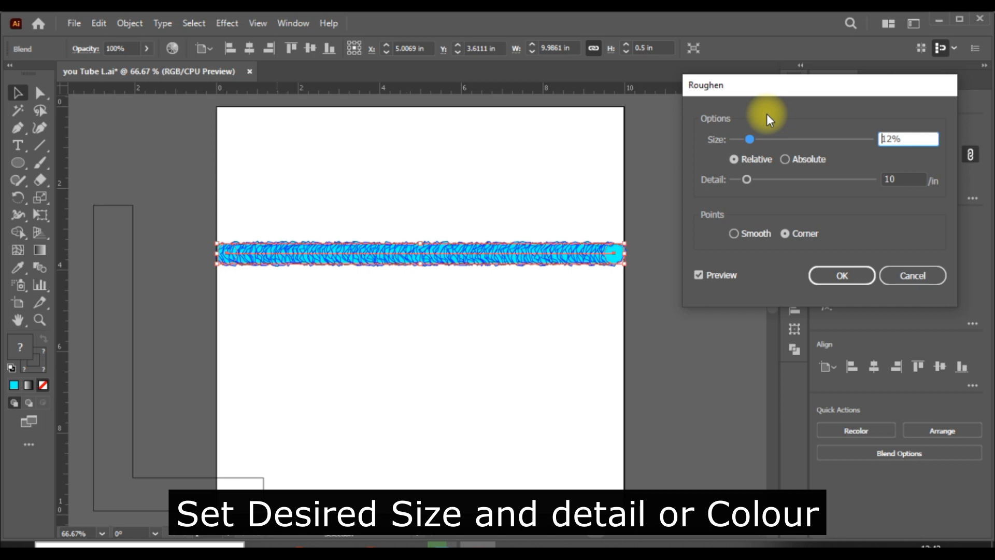
drag(751, 141, 773, 140)
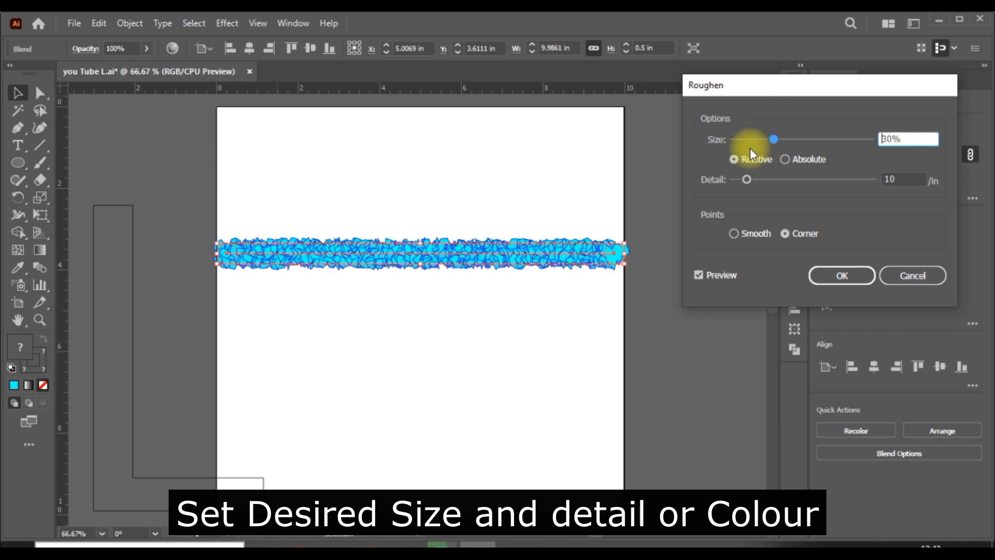
drag(771, 140, 789, 141)
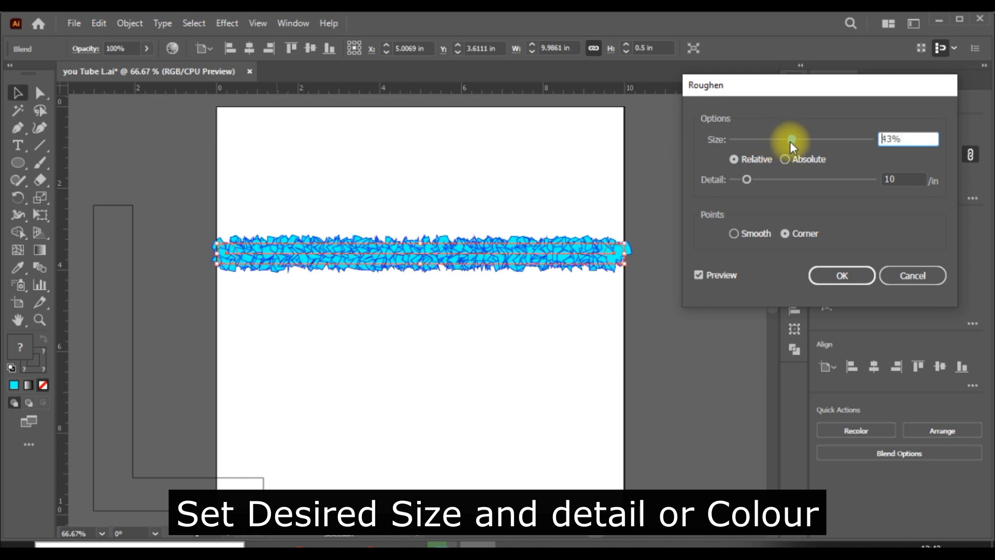
drag(790, 142, 787, 142)
drag(744, 178, 806, 179)
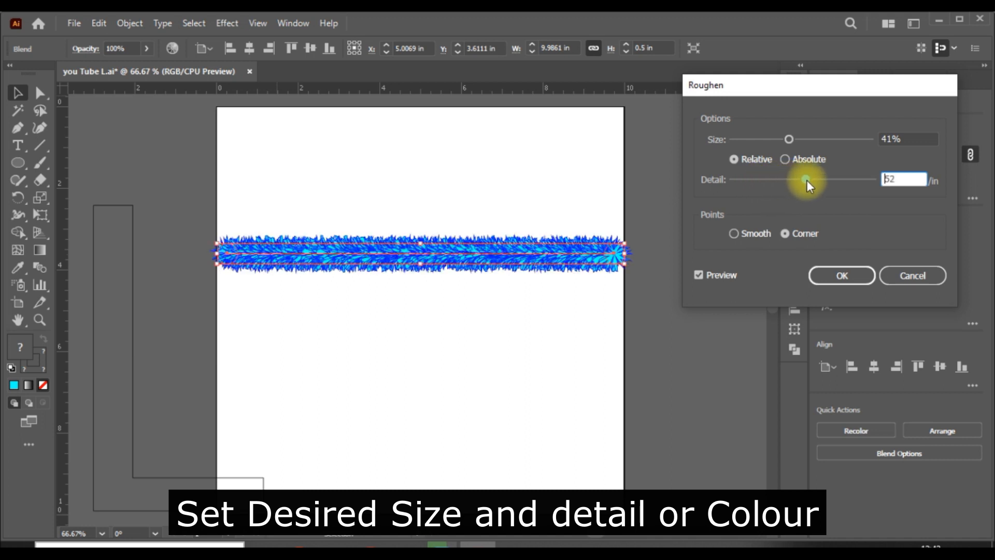
Step: Set the Roughen size to 51% and the detail to 62 per inch, and apply the effect to the blend
click(788, 141)
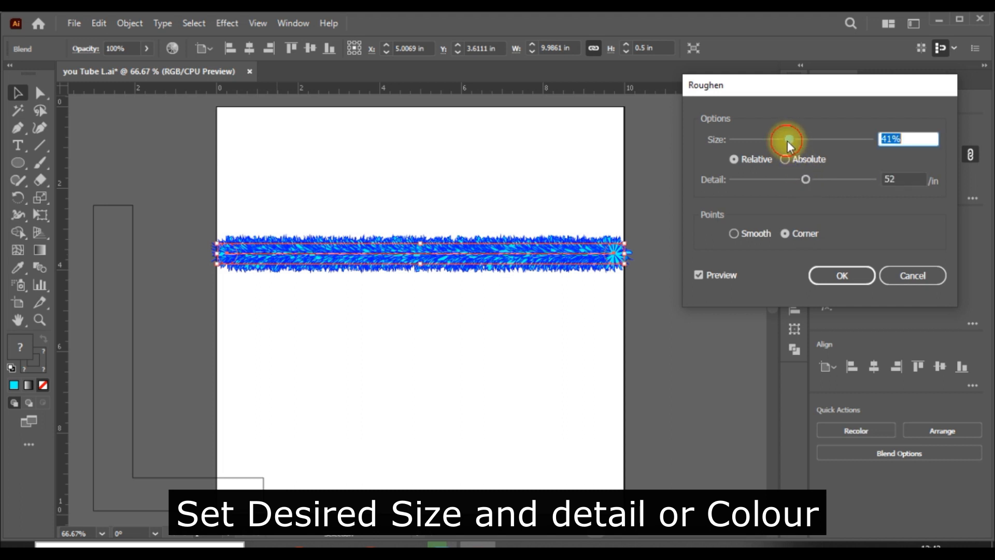
drag(788, 142, 801, 141)
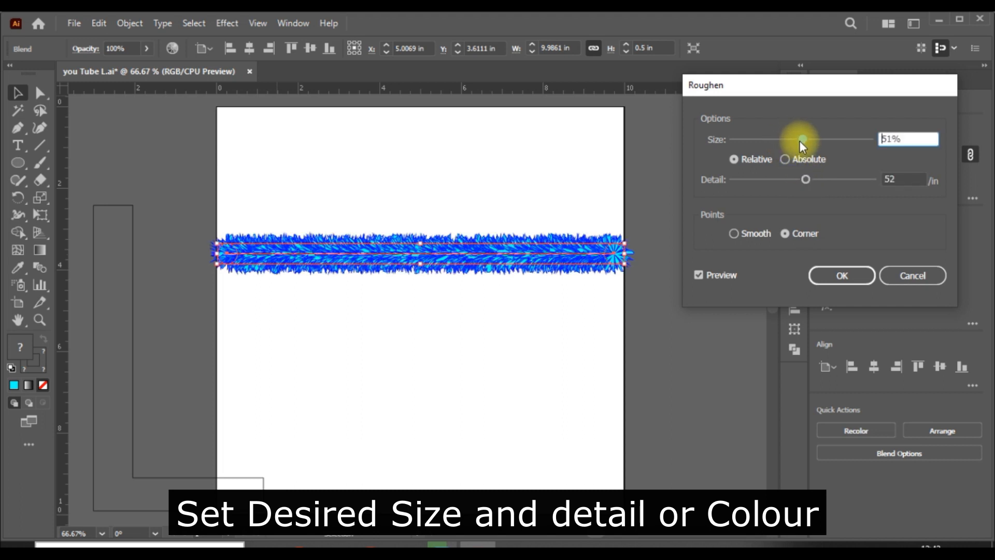
drag(806, 176, 822, 177)
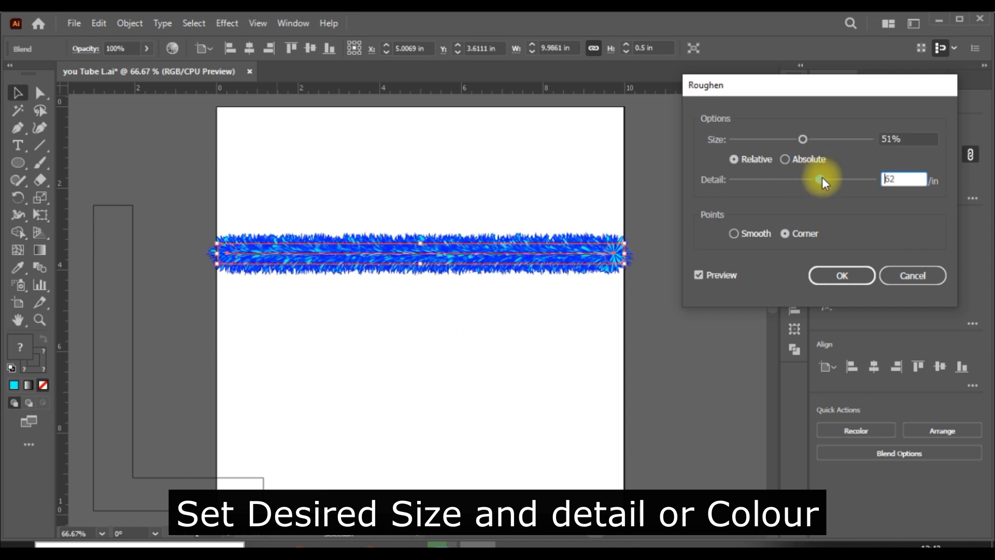
click(845, 276)
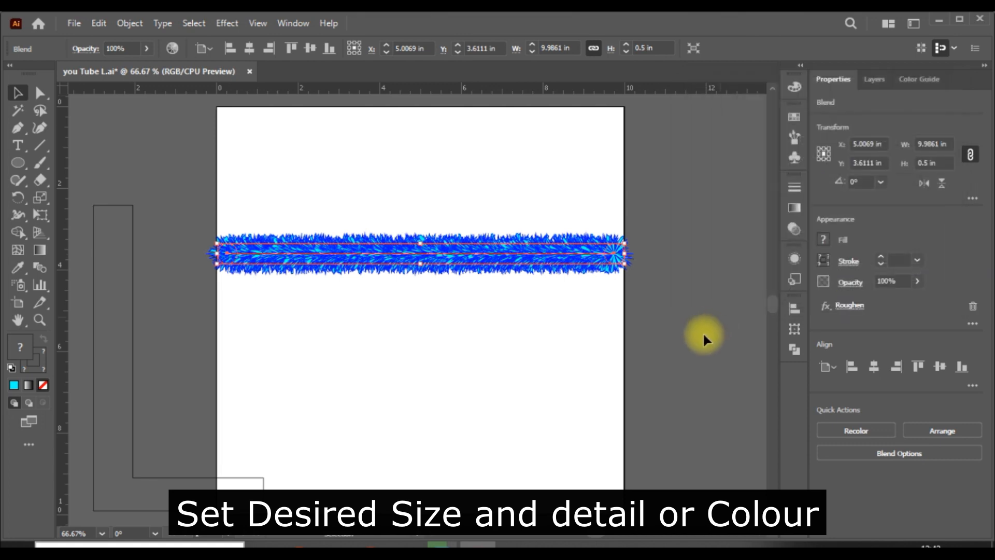
Step: Examine the roughened blue and cyan fur texture of the blend up close
click(710, 339)
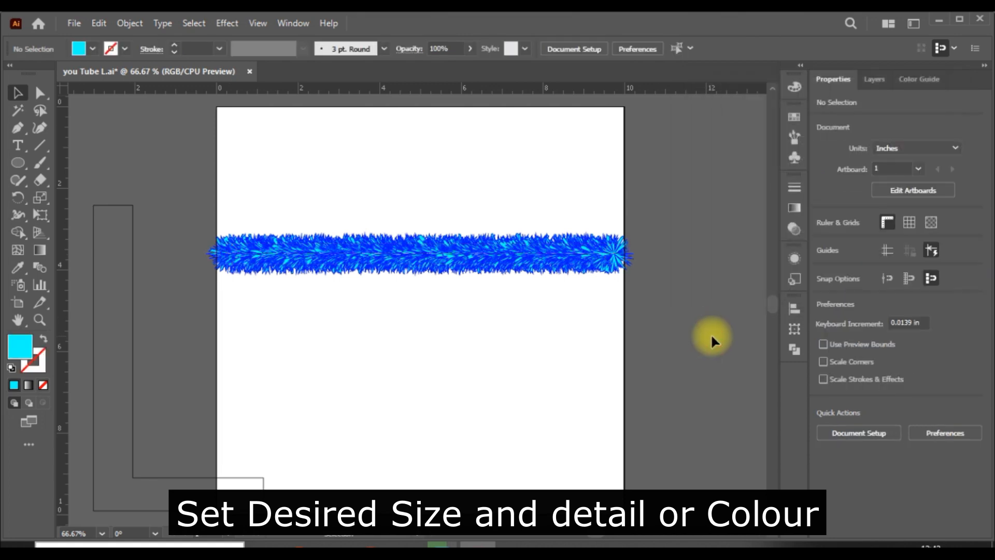
click(533, 278)
key(ctrl+equal)
key(ctrl+equal)
key(ctrl+equal)
key(ctrl+equal)
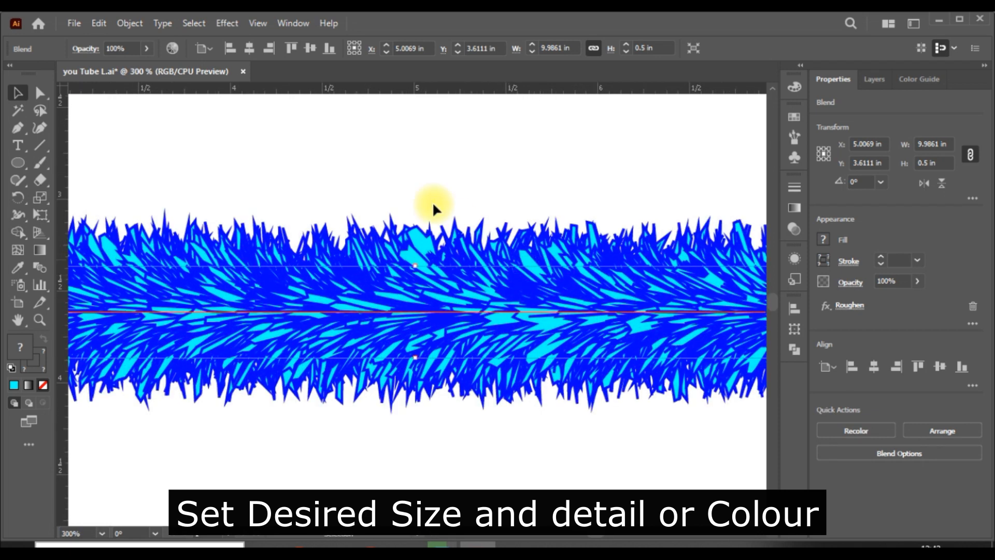
click(611, 197)
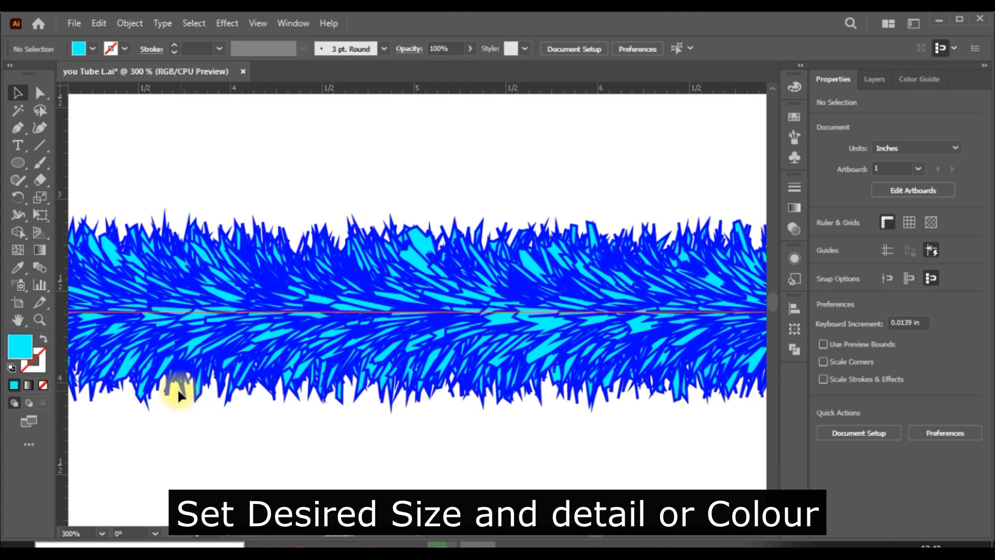
Step: Set the blend's Roughen effect to a size of 100% and a detail of 100 per inch, and deselect the blend
click(445, 319)
click(850, 306)
drag(820, 182, 876, 181)
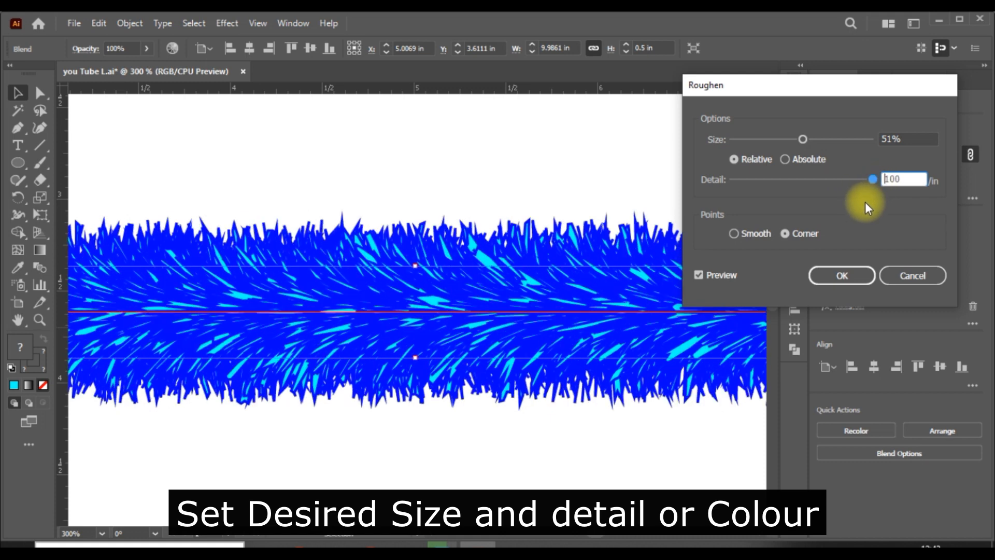
drag(806, 138, 827, 140)
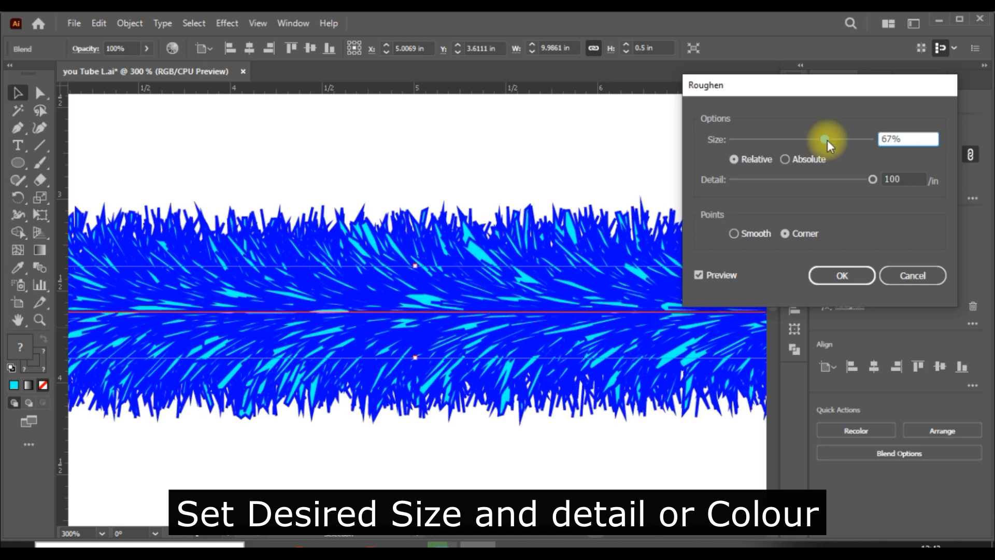
drag(827, 140, 843, 138)
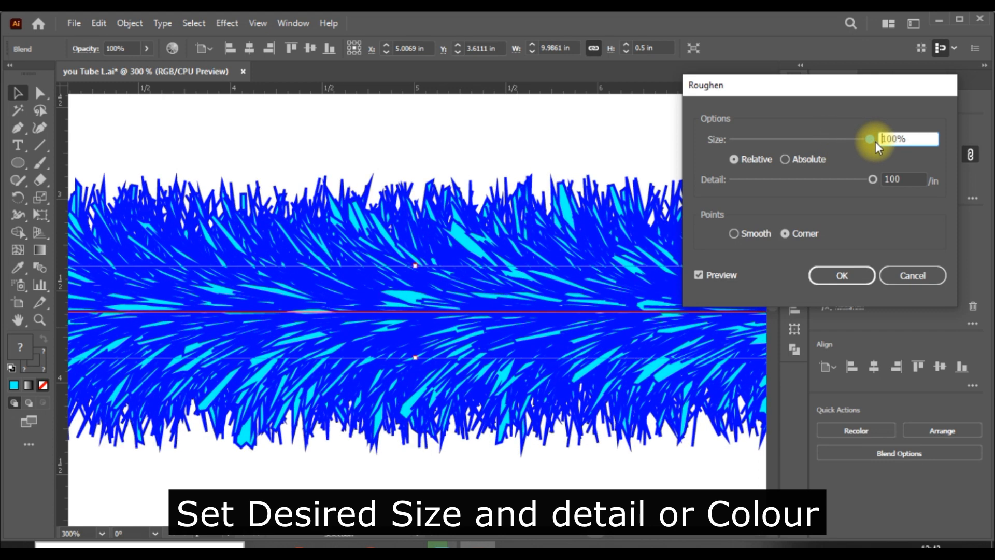
click(844, 279)
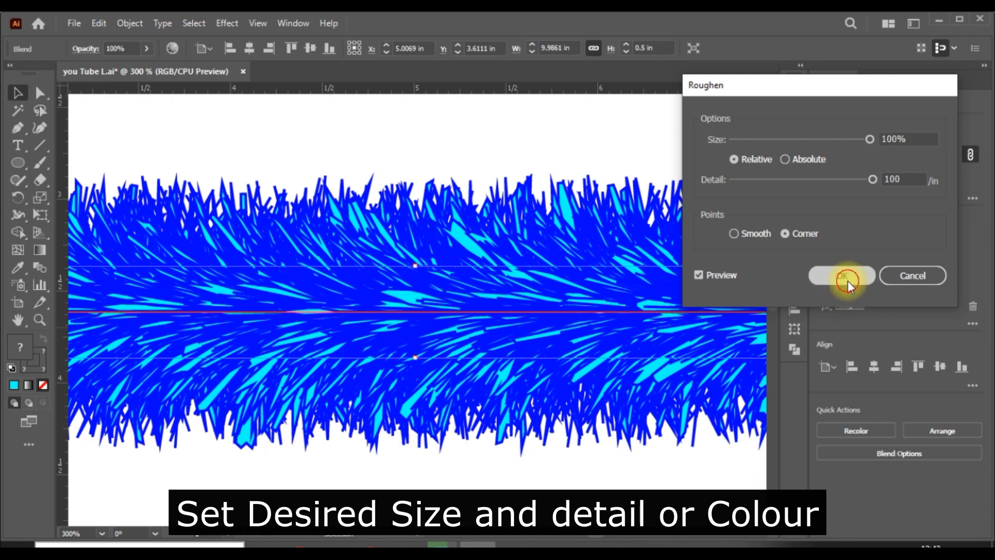
click(543, 145)
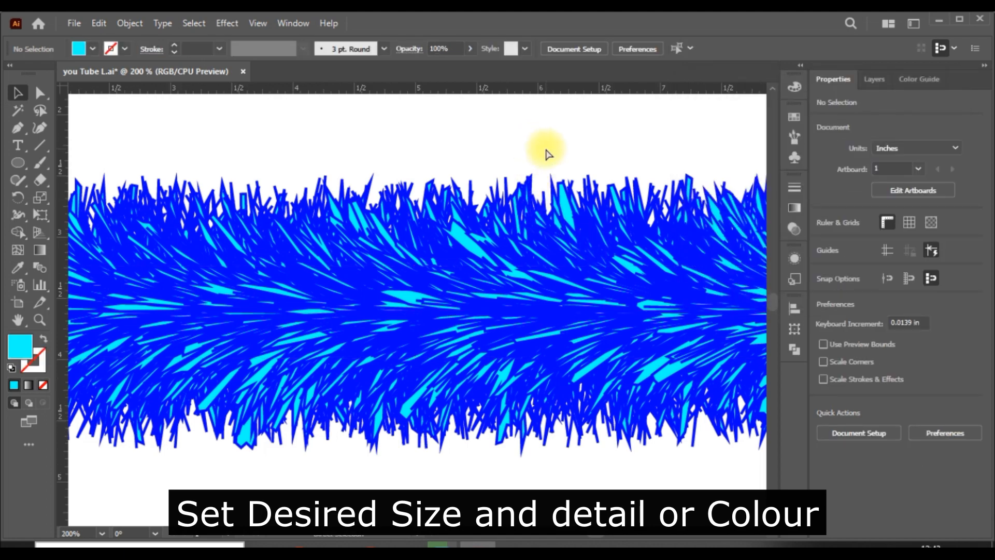
Step: Change the roughened blend's stroke to cyan and deselect it
key(ctrl+1)
key(ctrl+minus)
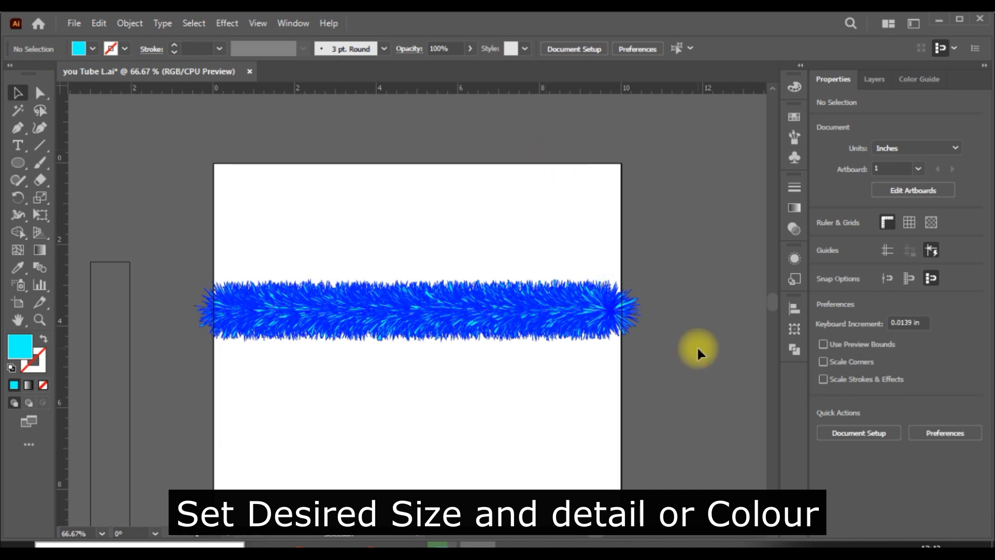
click(515, 328)
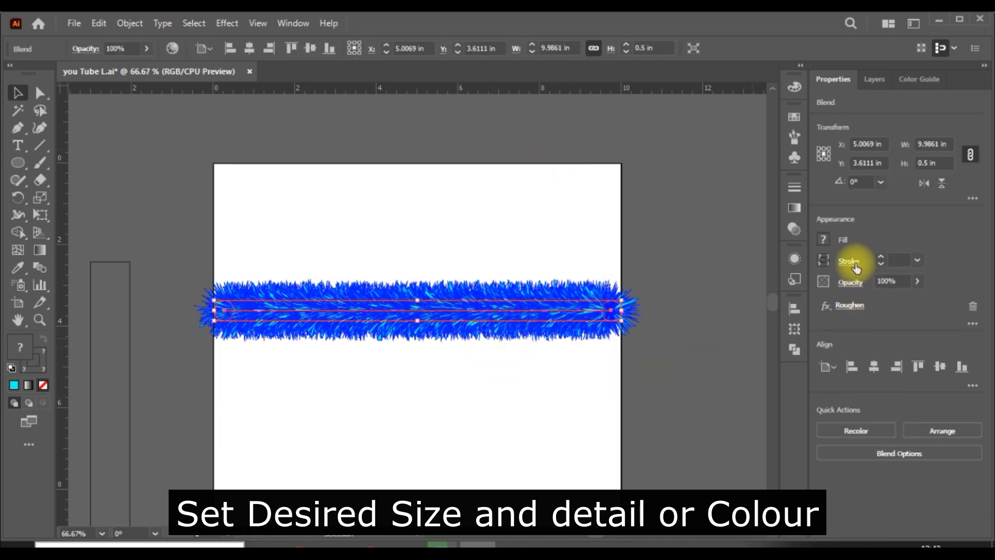
click(822, 260)
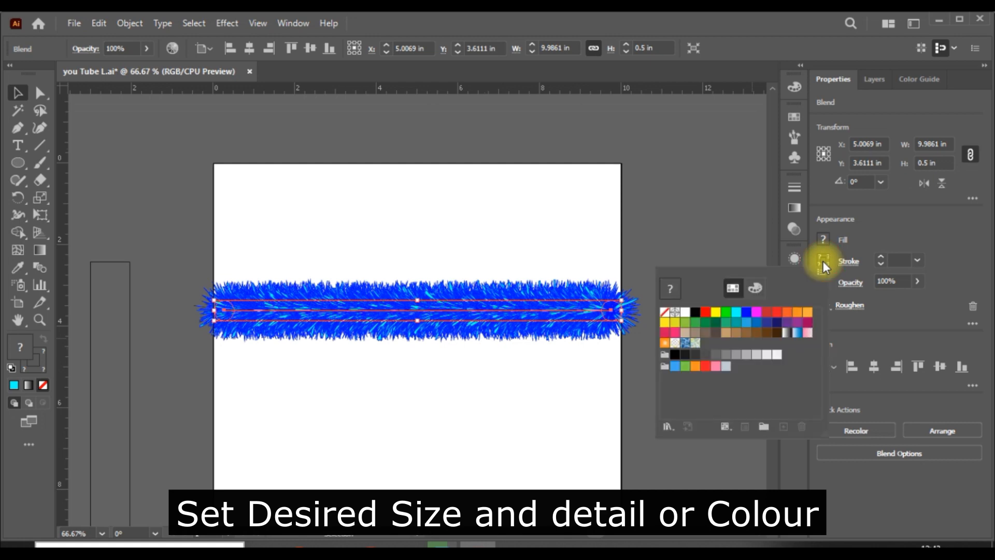
click(746, 312)
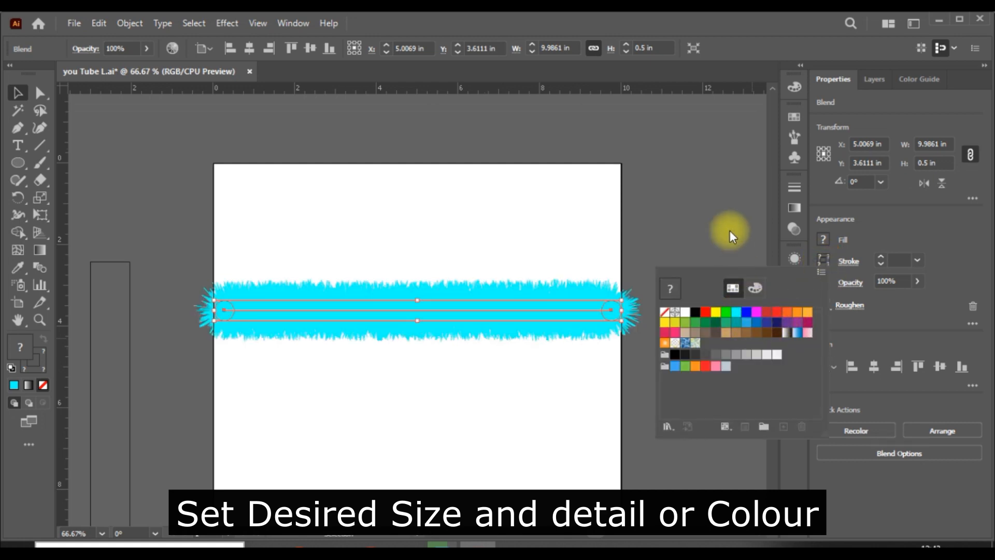
click(717, 206)
click(710, 274)
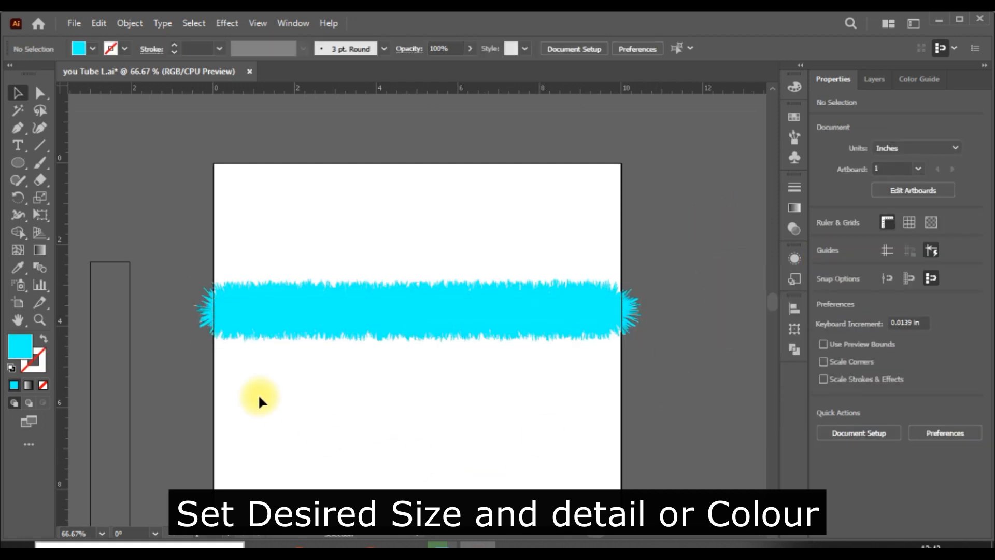
Step: Set the Roughen detail of the cyan blend to 62 per inch, apply it and deselect the blend
click(441, 317)
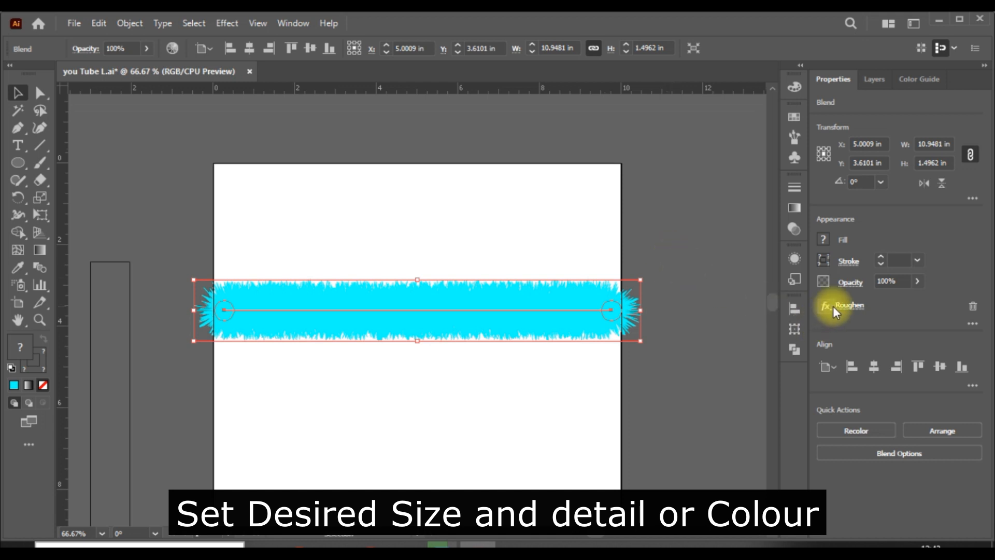
click(847, 304)
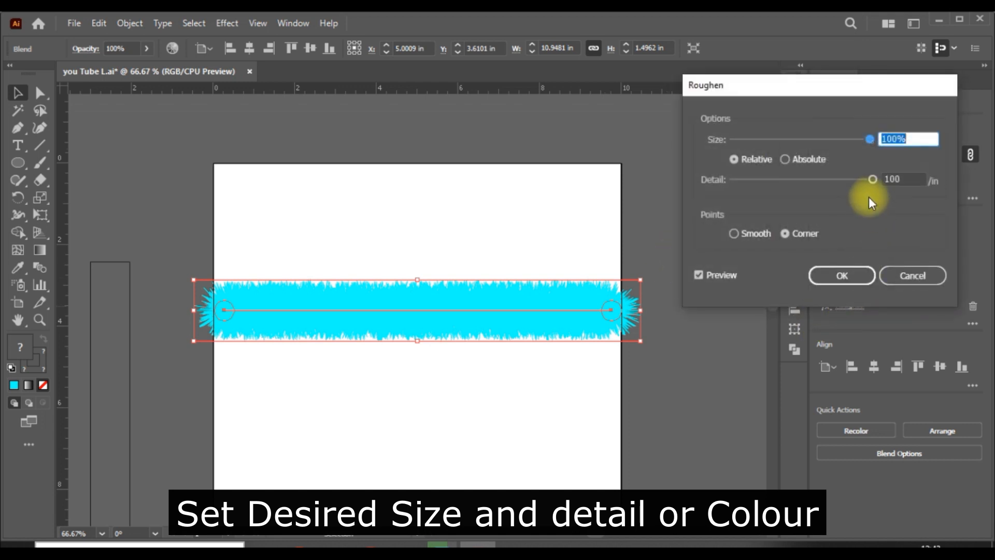
click(872, 179)
drag(870, 179, 819, 178)
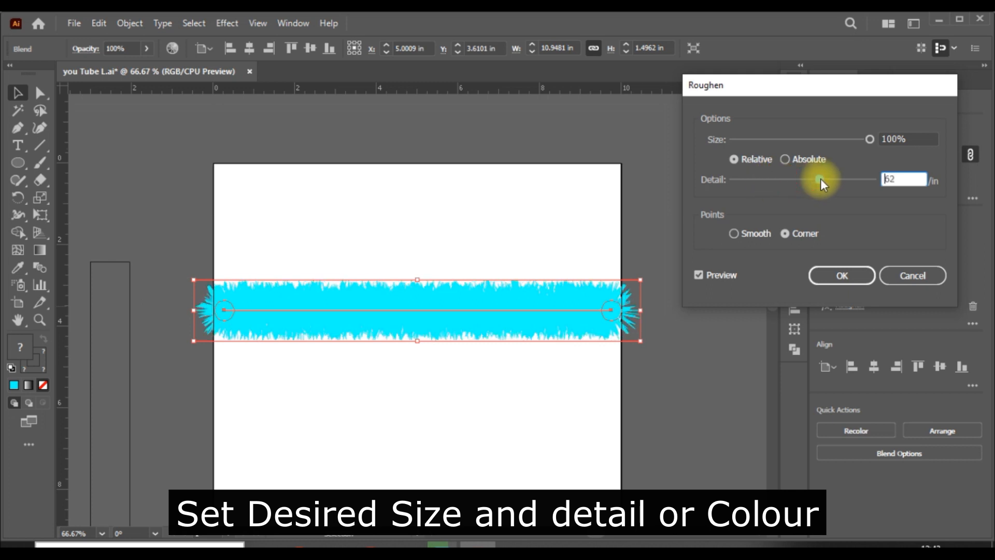
click(863, 281)
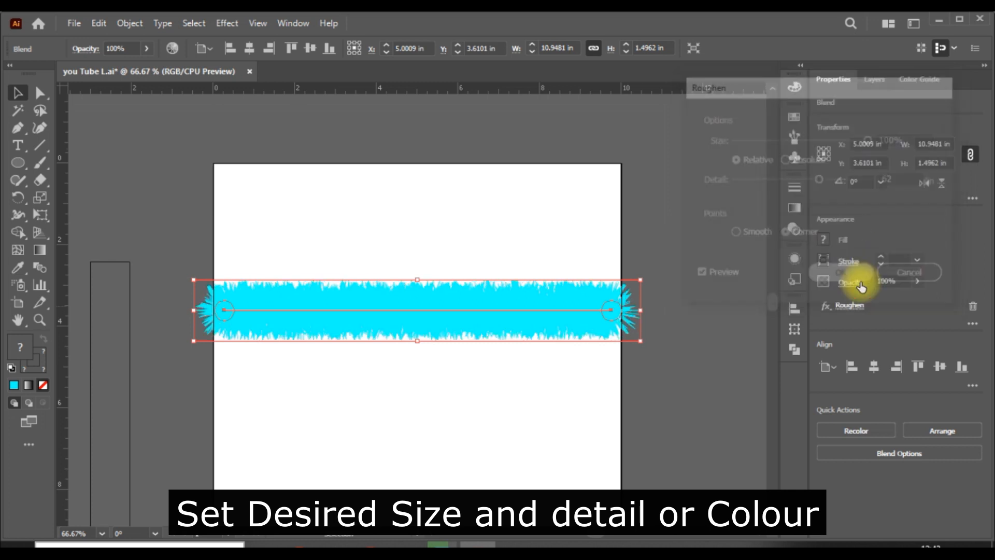
click(710, 243)
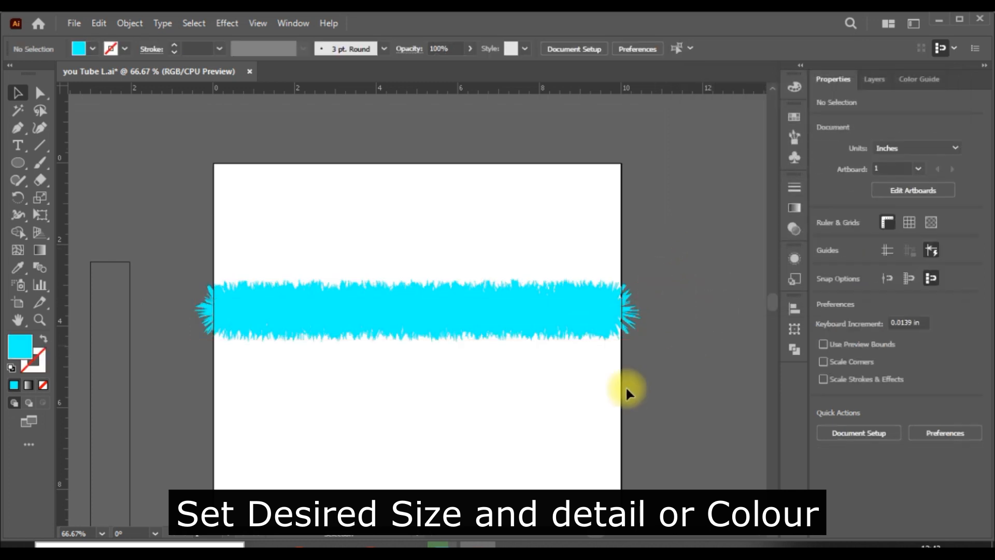
Step: Try a Roughen detail of 100 per inch on the blend, and apply the effect with 84 per inch instead
click(523, 309)
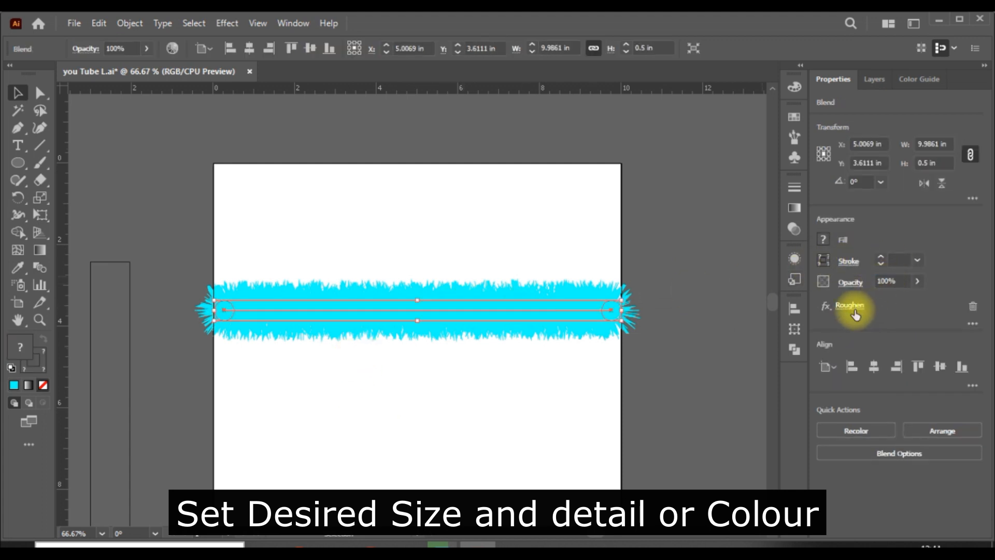
click(853, 309)
drag(817, 178, 832, 182)
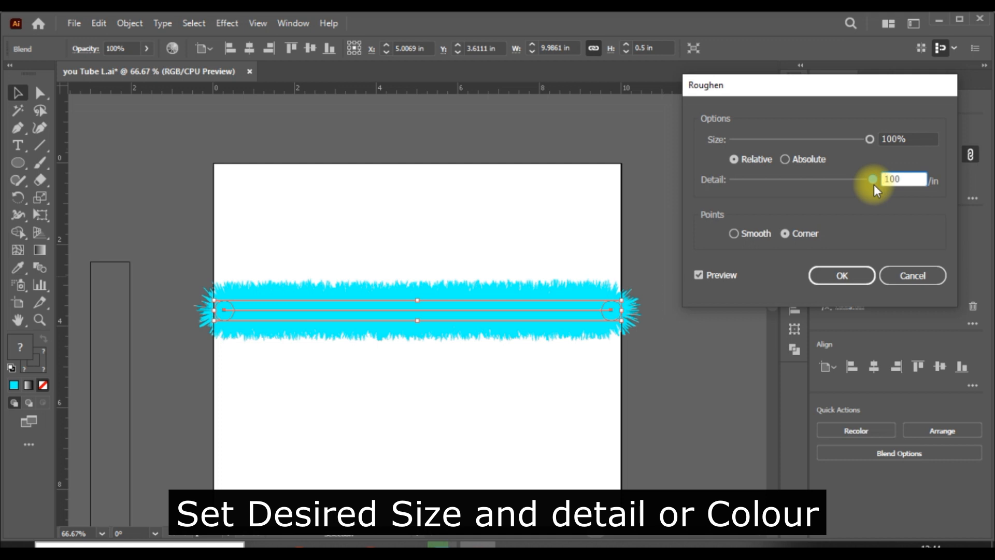
drag(873, 183, 852, 182)
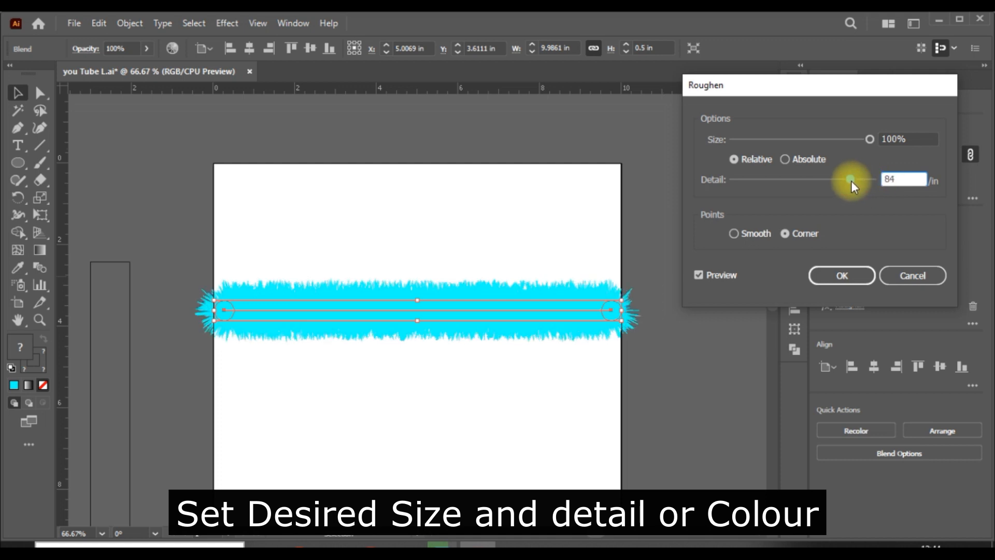
click(842, 275)
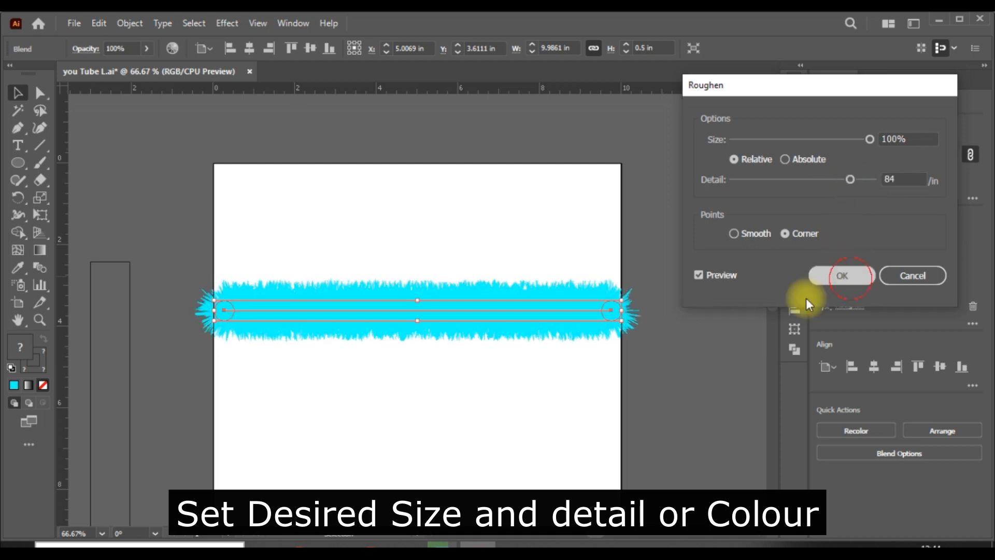
click(717, 371)
Step: Examine the all-cyan fur edges of the blend up close and deselect it
click(476, 323)
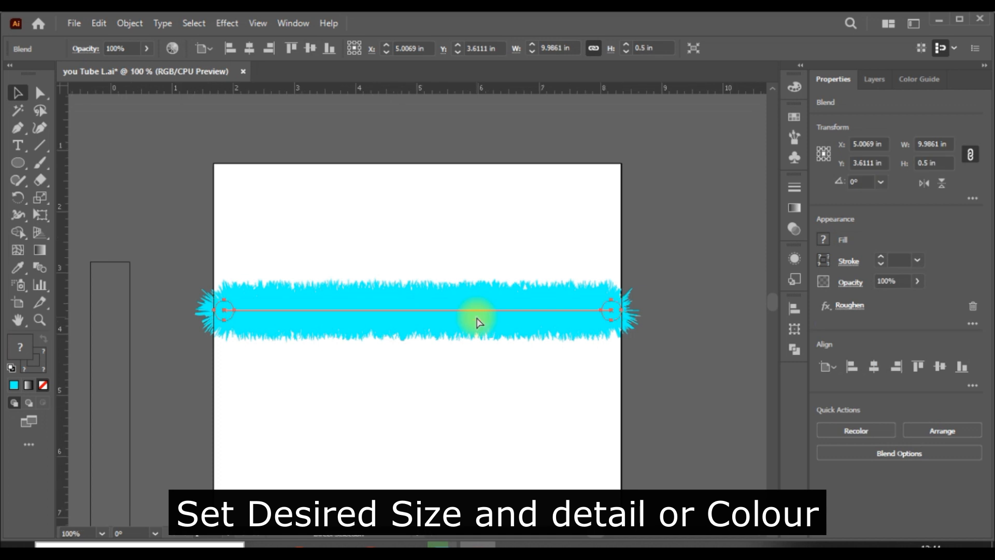
key(ctrl+equal)
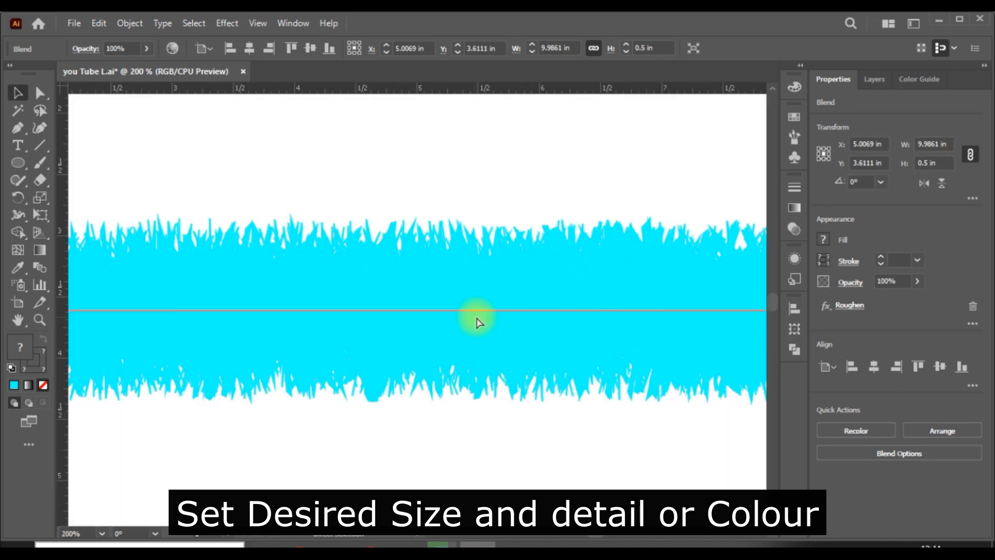
key(ctrl+equal)
key(a)
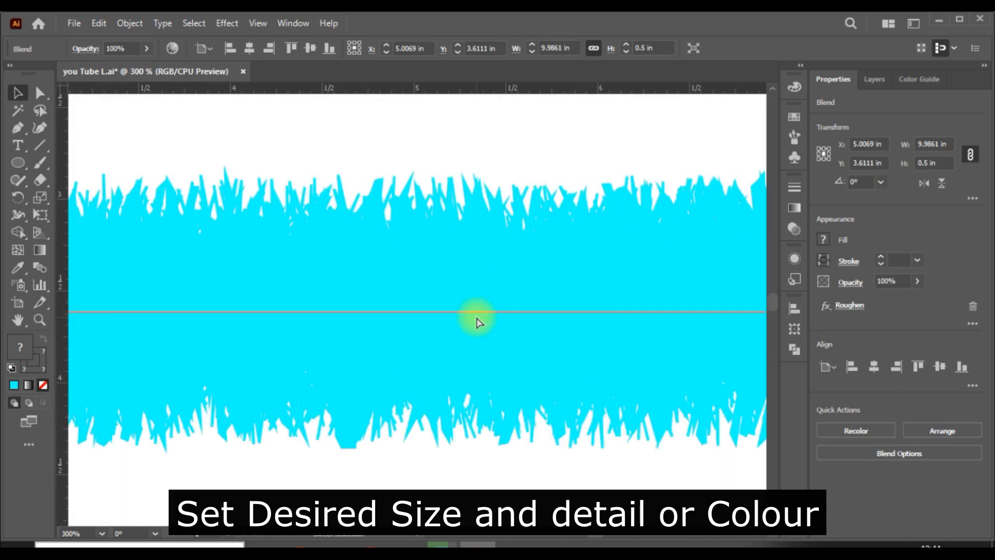
key(ctrl+0)
key(v)
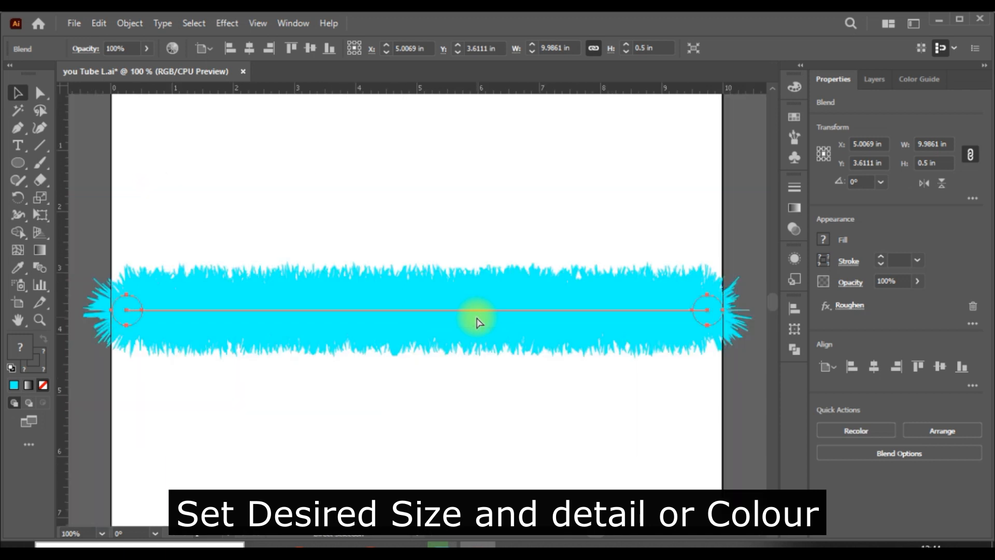
click(693, 269)
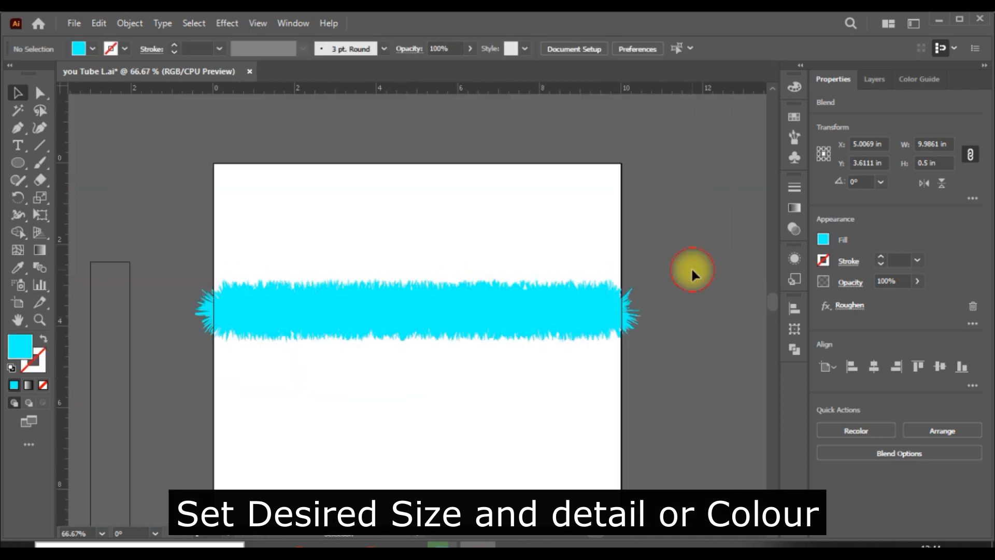
Step: Give the roughened blend a light blue stroke (R=41 G=171 B=226) from the swatches and deselect it
click(599, 306)
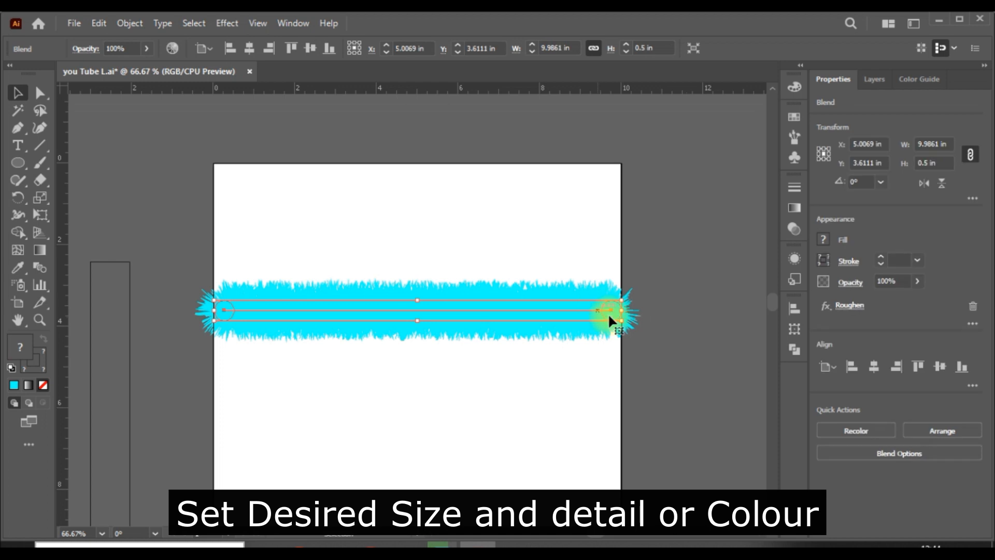
click(825, 259)
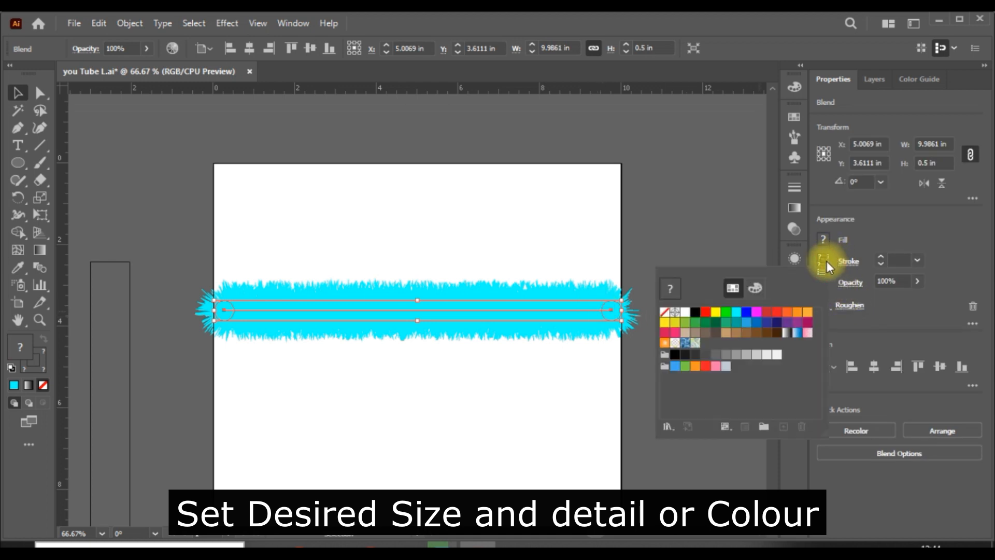
click(746, 326)
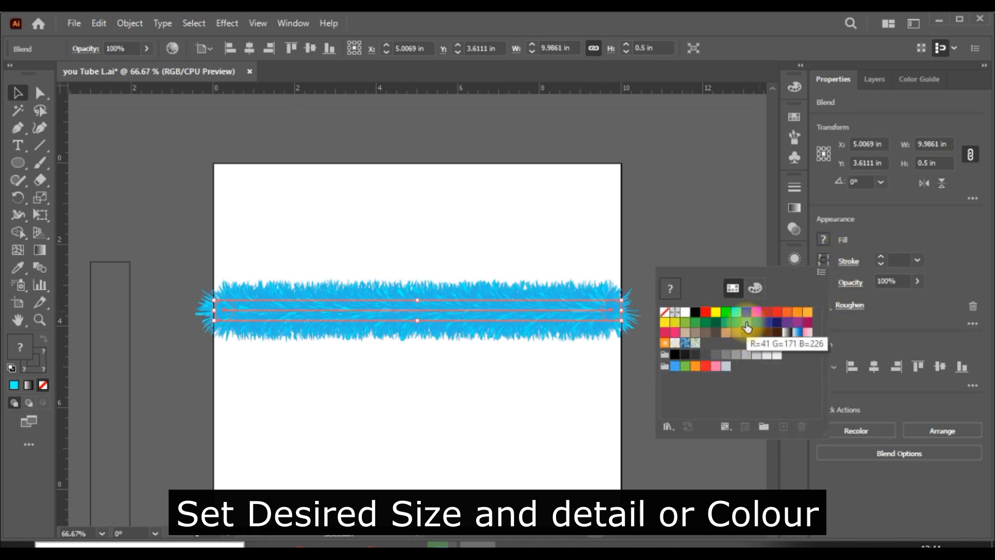
click(918, 228)
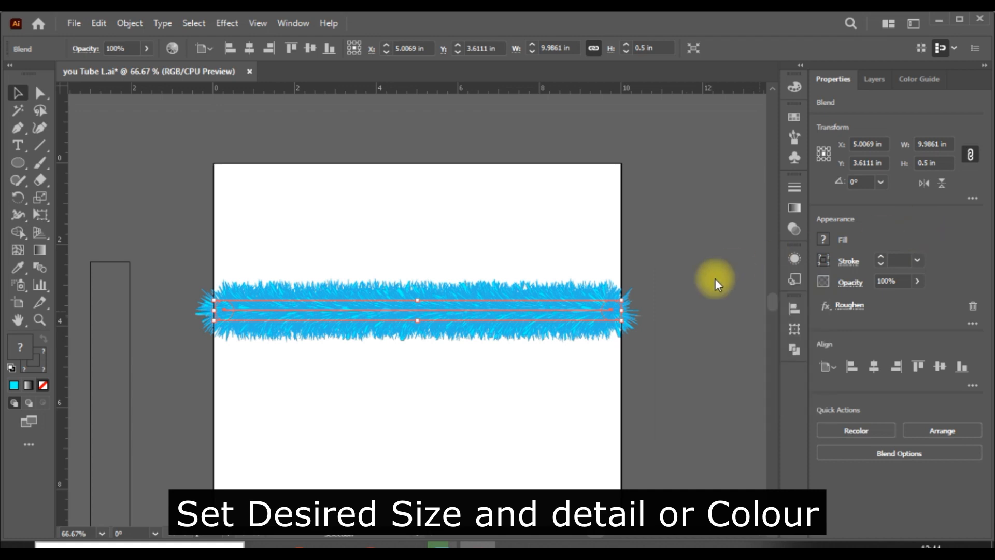
click(649, 337)
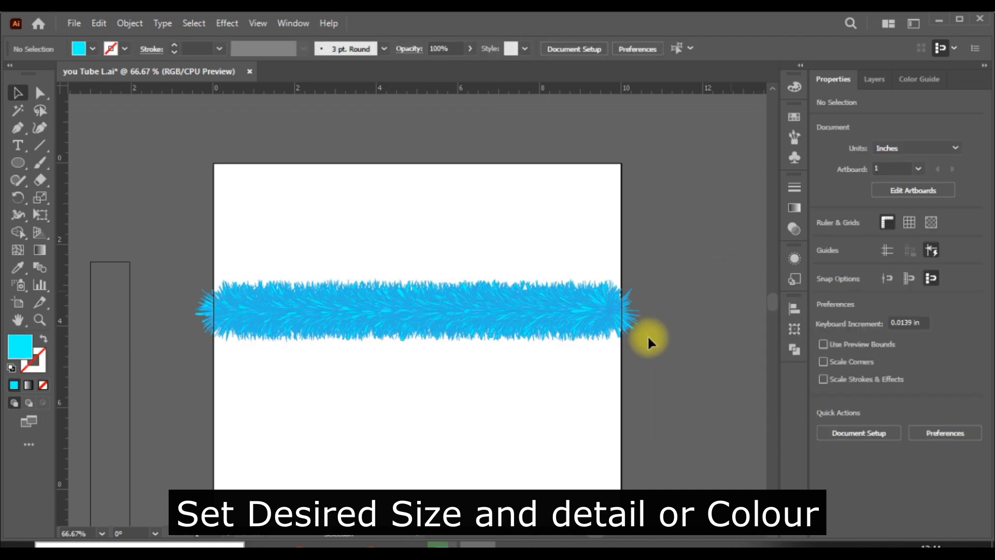
Step: Inspect the light blue stroke and fur strands of the selected blend at high magnification
click(517, 316)
key(ctrl+equal)
key(ctrl+equal)
key(ctrl+equal)
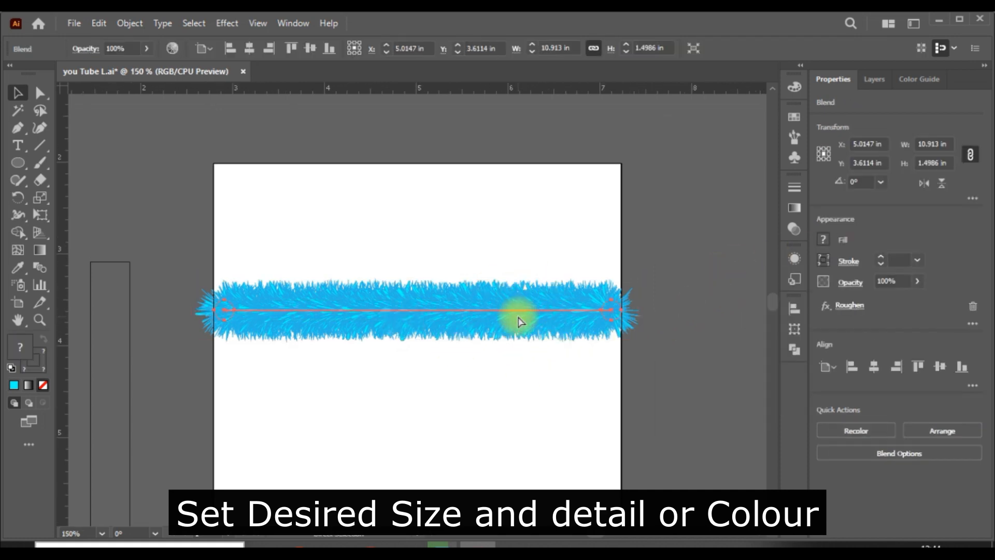
key(ctrl+equal)
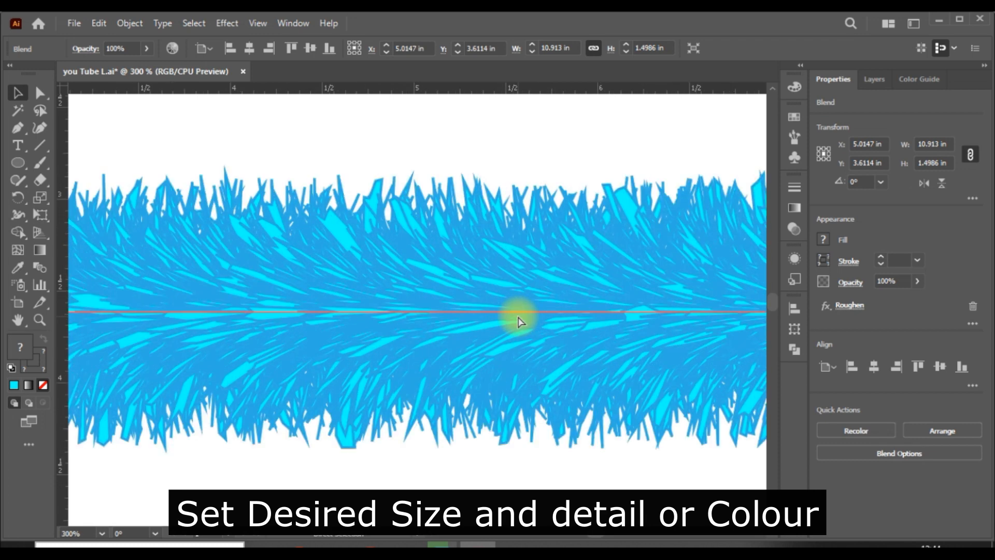
key(ctrl+minus)
key(ctrl+minus)
key(ctrl+minus)
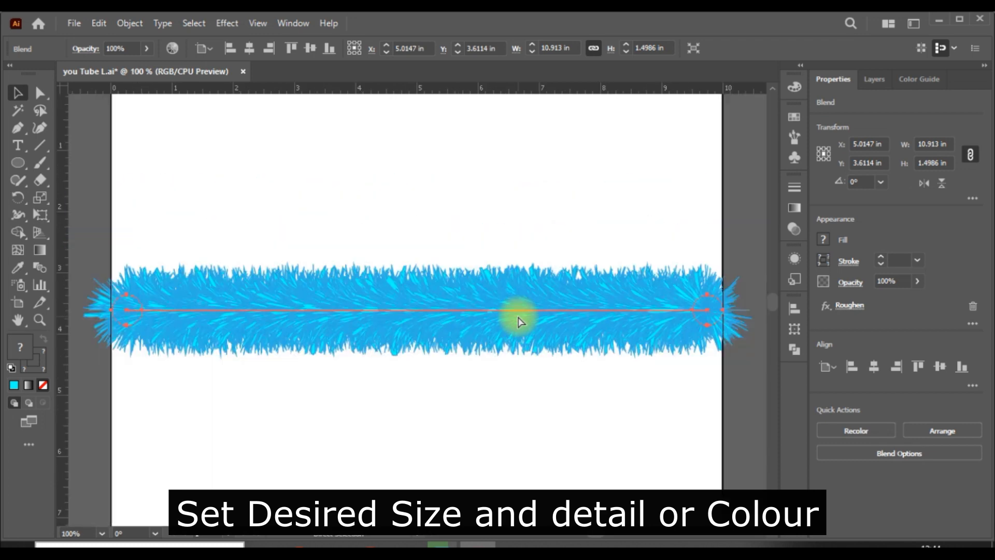
Step: Move the furry blend up to the artboard's upper edge, clear of the middle area, and deselect it
key(ctrl+minus)
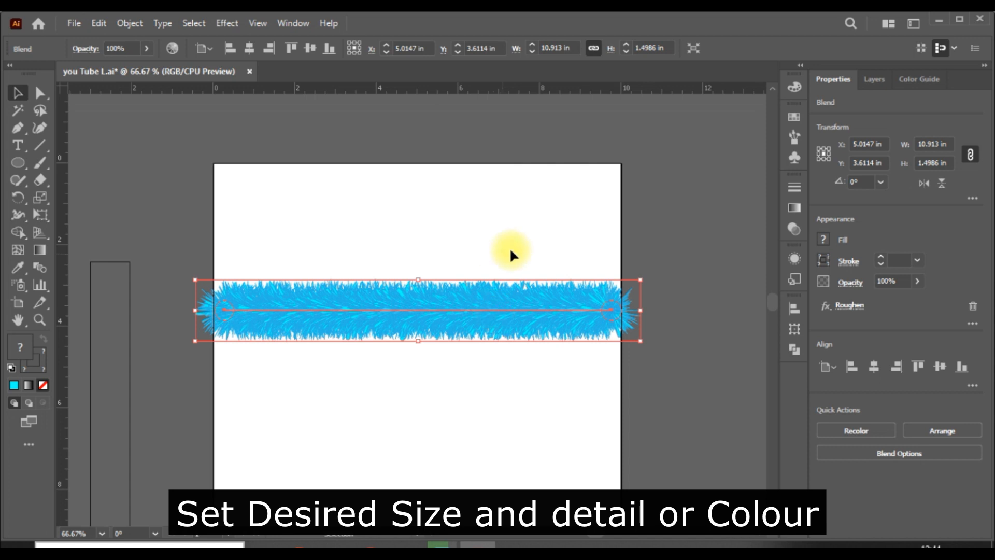
click(686, 262)
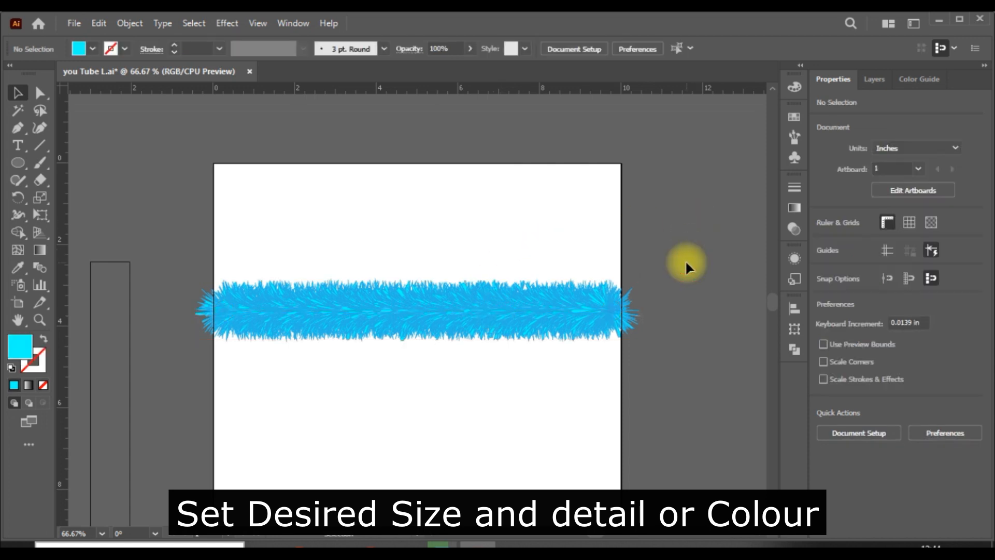
click(514, 310)
drag(513, 310, 517, 166)
click(536, 256)
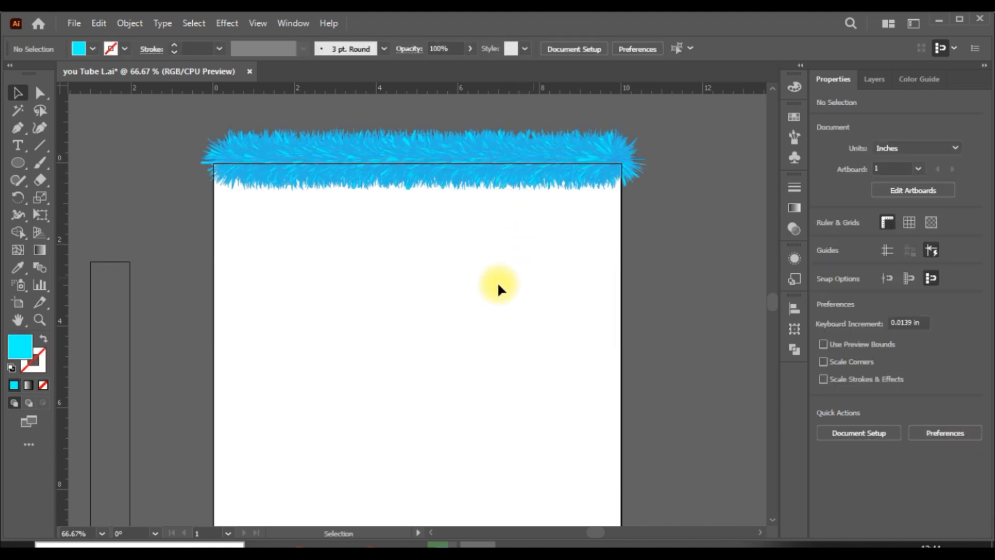
Step: Bring the outlined L onto the artboard and centre it horizontally and vertically
drag(129, 356, 456, 306)
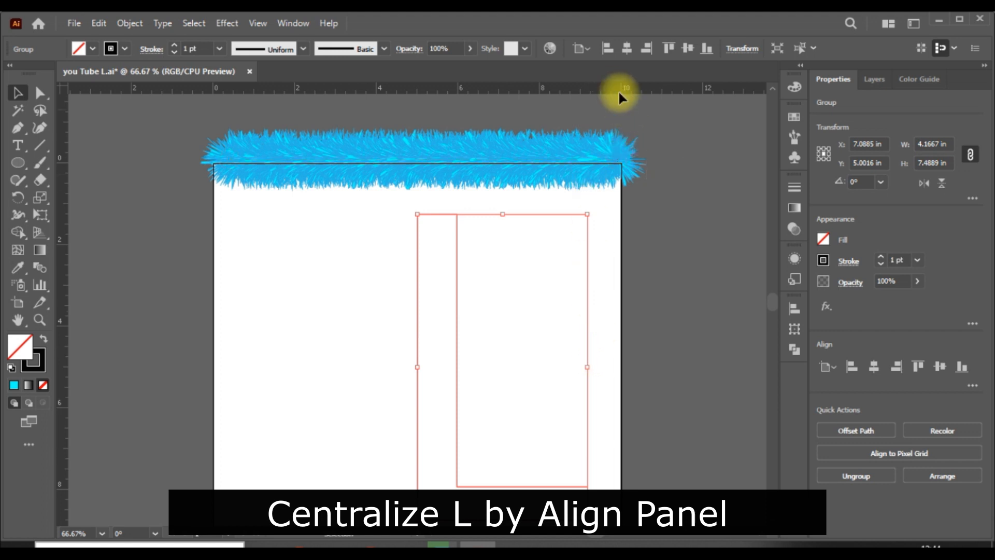
click(628, 48)
click(686, 49)
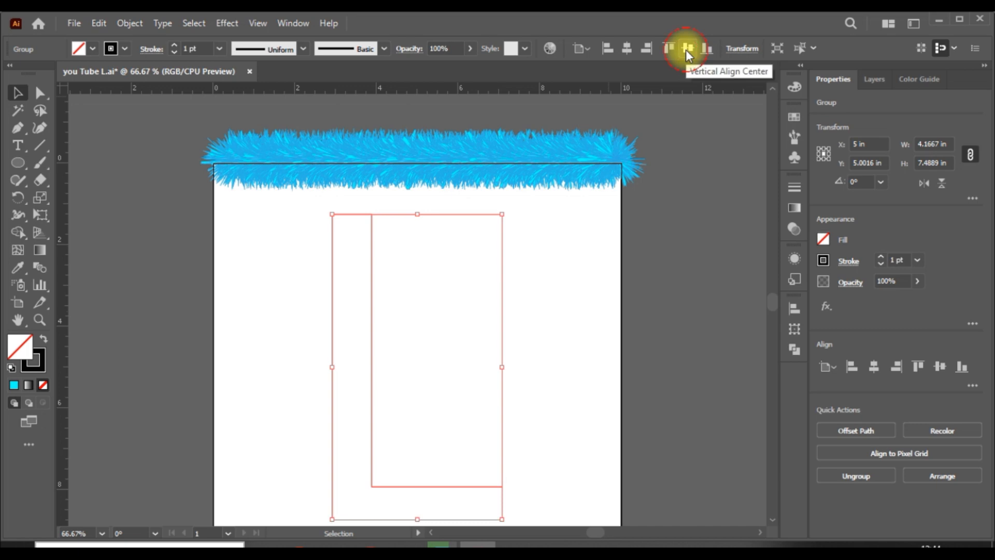
click(678, 324)
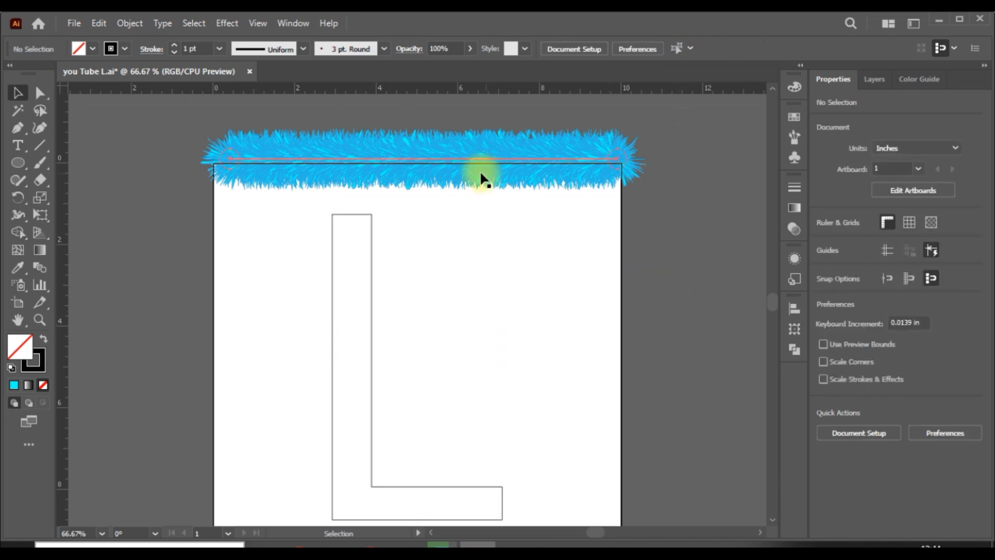
Step: Scale the outlined L proportionally to a height of 9 in and deselect it
scroll(443, 363, down, 1)
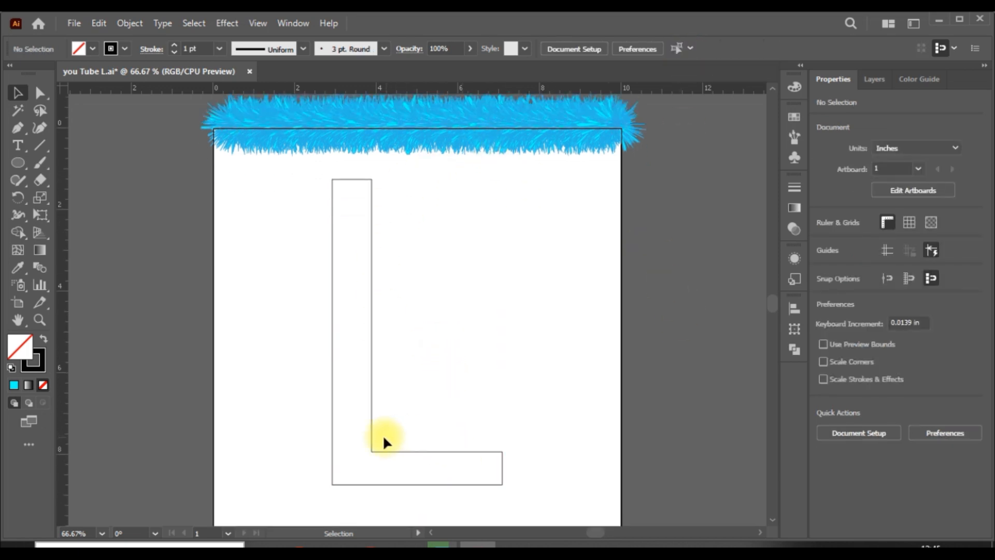
click(375, 446)
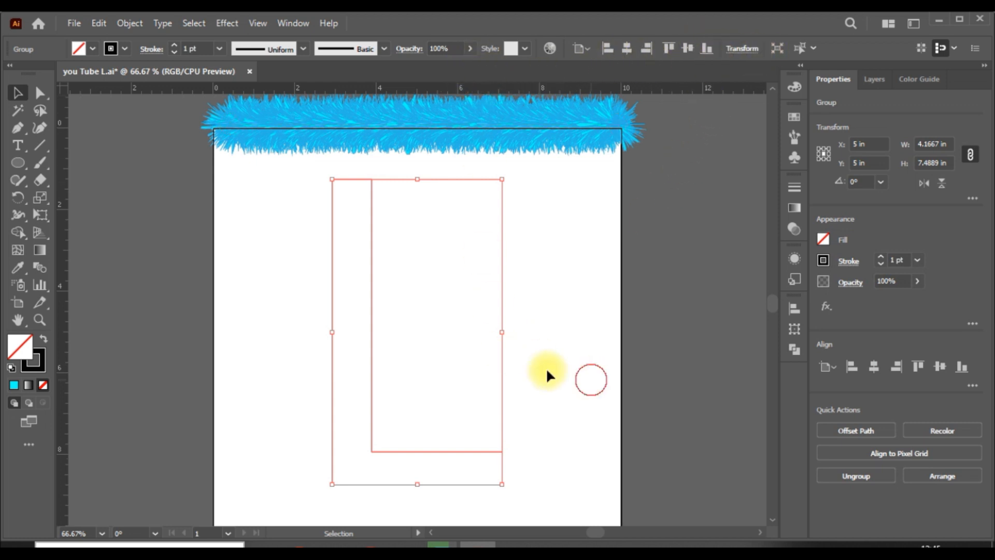
click(590, 379)
click(371, 341)
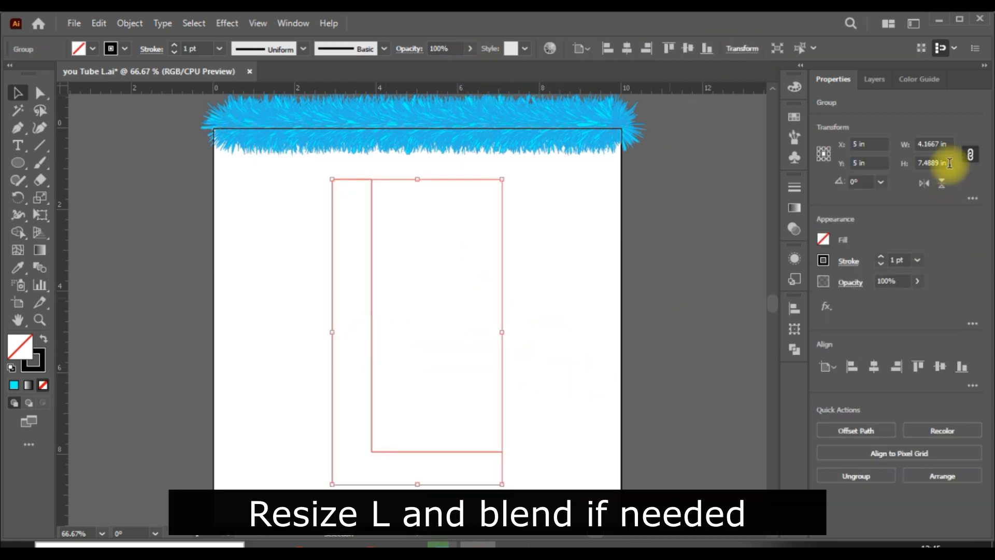
click(943, 163)
text(9)
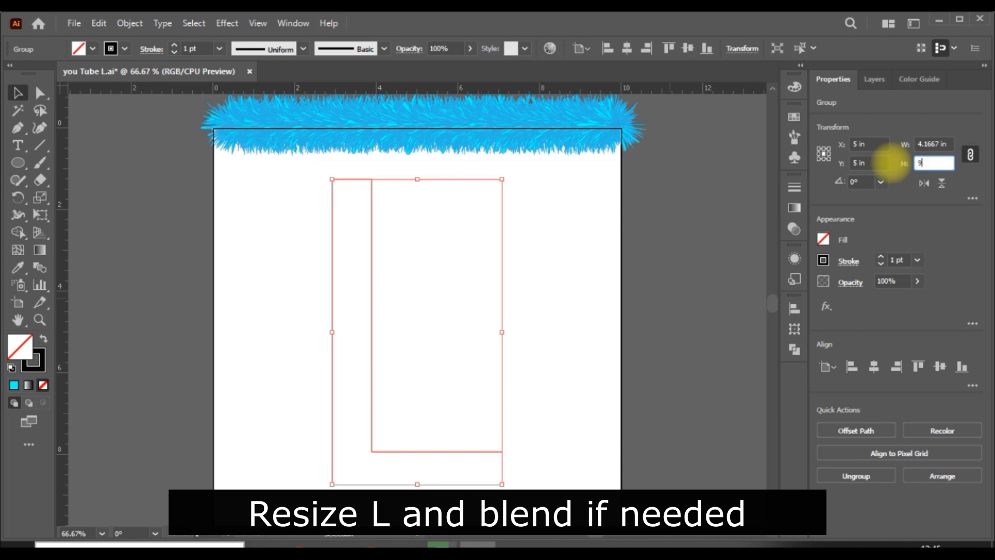
key(Return)
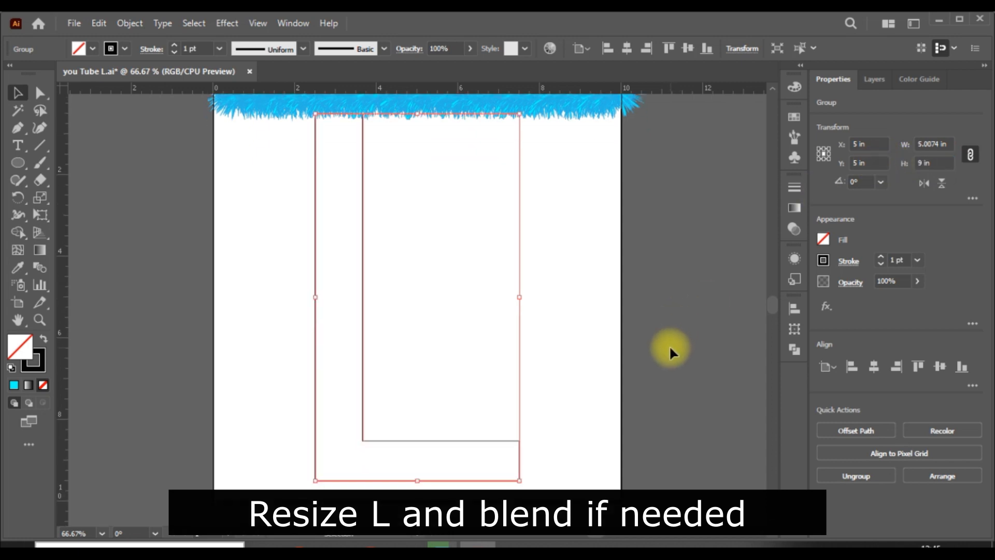
click(681, 303)
Step: Shift the furry blend just above the artboard and set its Roughen size to 44%
mouse_move(511, 140)
mouse_down()
mouse_move(511, 127)
mouse_move(517, 154)
mouse_up()
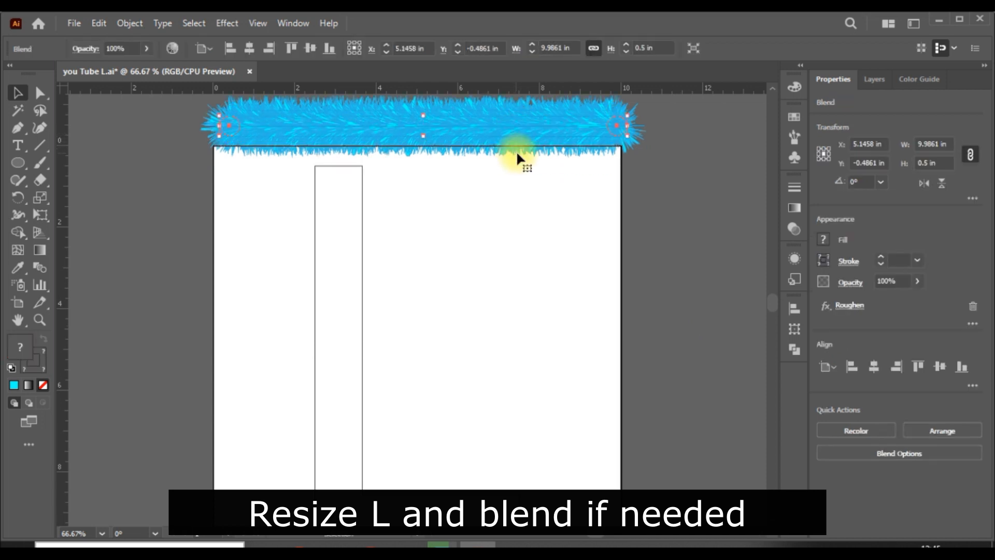
click(850, 307)
drag(864, 138, 794, 137)
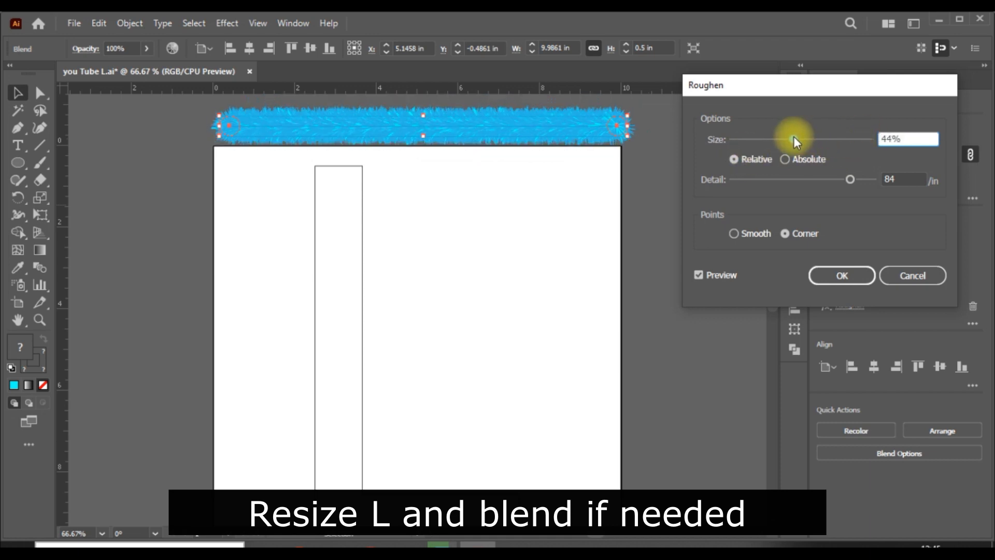
click(855, 275)
click(709, 223)
Step: Examine the blend's fur strands at high magnification, and return to a view of the whole artboard
click(552, 146)
key(ctrl+1)
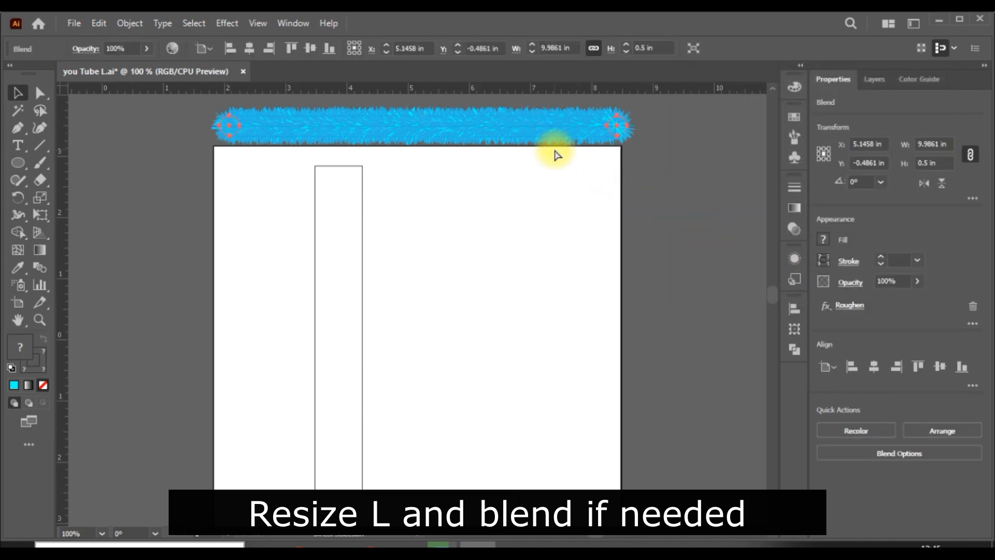
key(ctrl+equal)
key(ctrl+equal)
key(ctrl+equal)
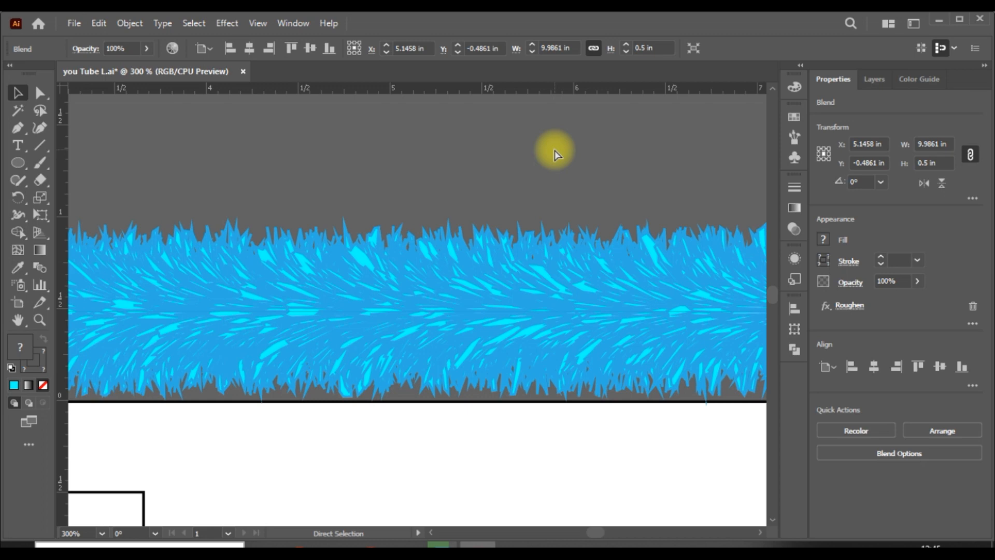
key(ctrl+minus)
key(ctrl+minus)
key(ctrl+minus)
key(ctrl+minus)
key(ctrl+minus)
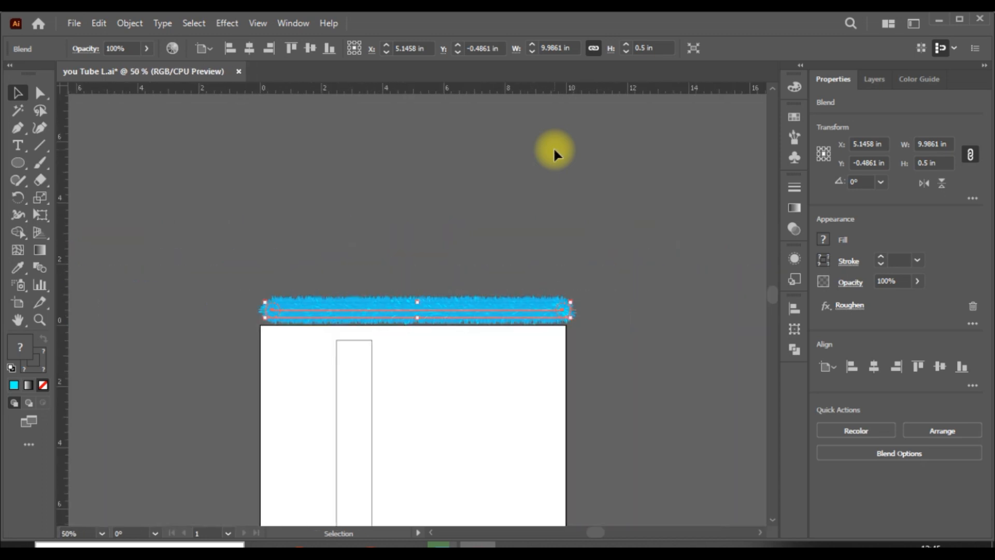
scroll(552, 147, down, 5)
click(630, 309)
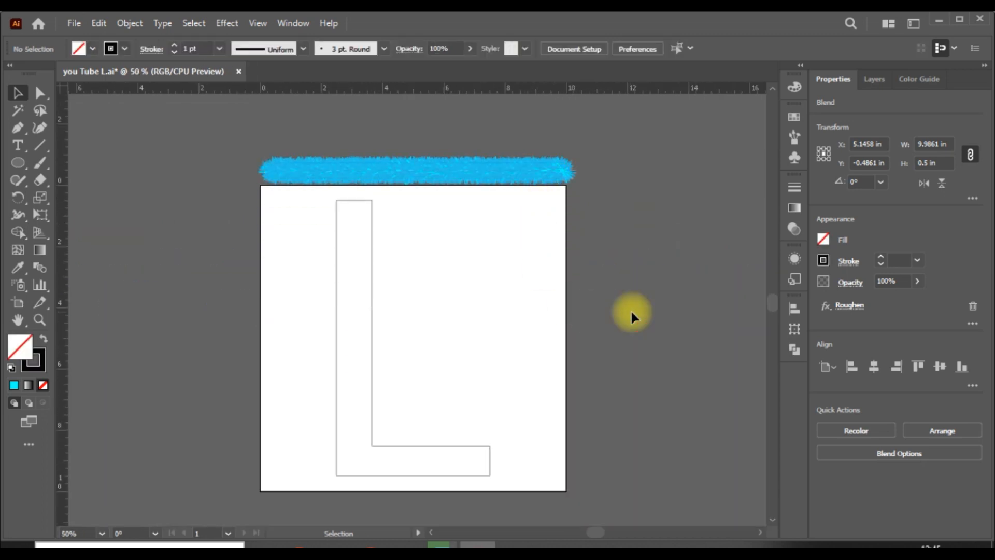
Step: Save the document with the L and the blend in place, and clear the selection
drag(567, 494, 275, 490)
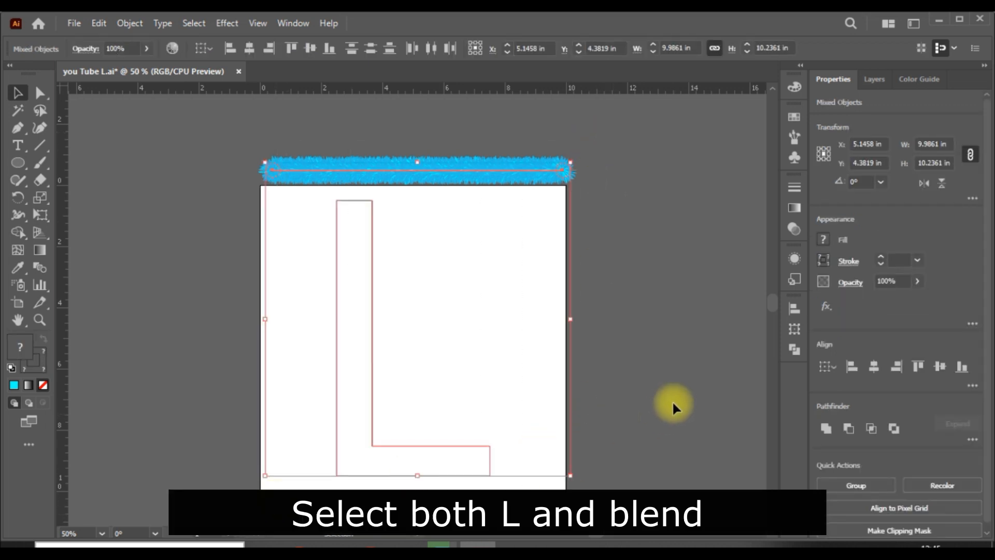
click(78, 23)
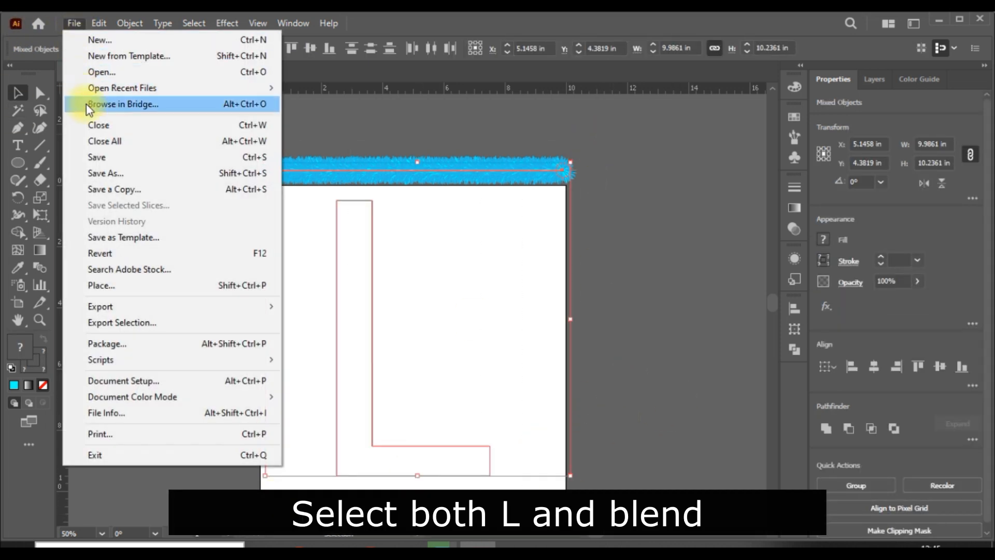
click(113, 157)
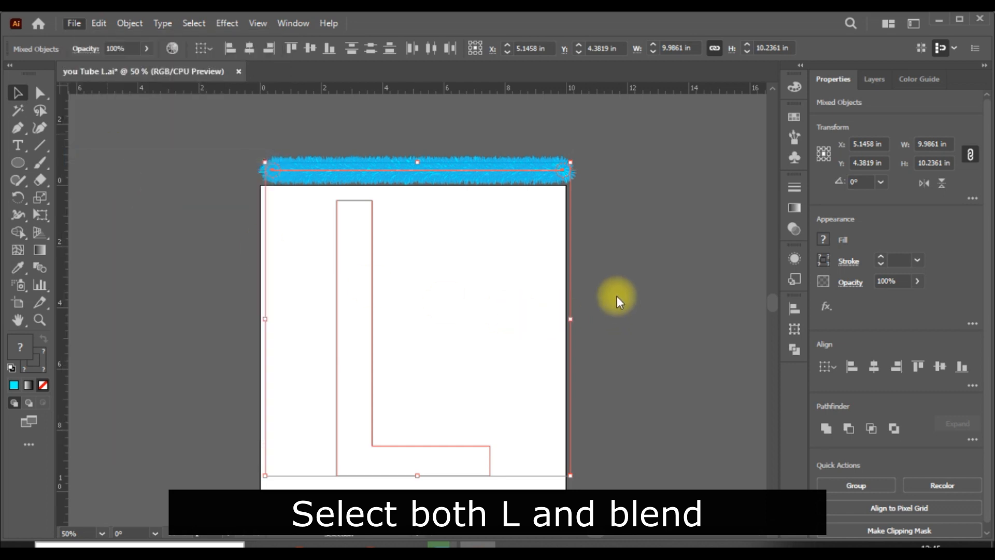
click(683, 267)
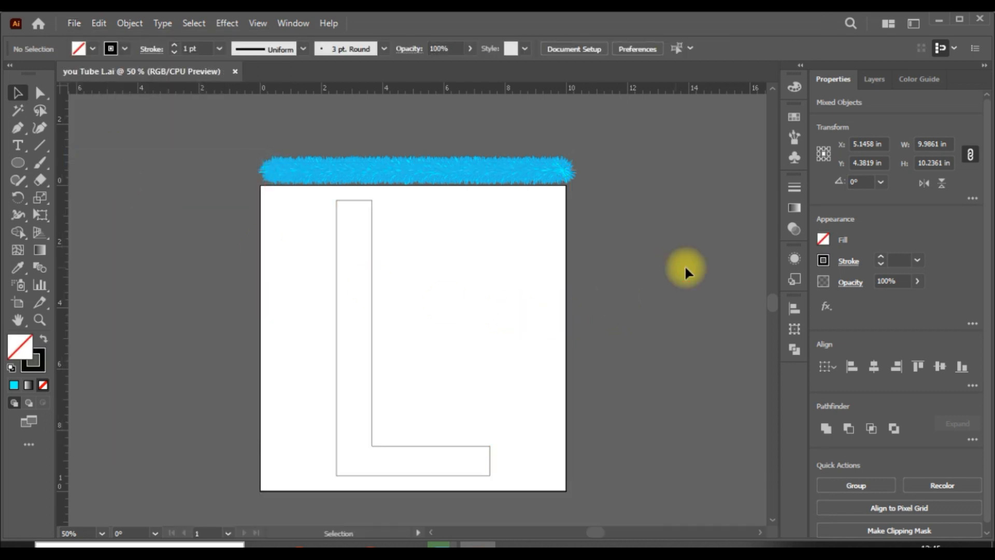
Step: Try replacing the blend's spine with the closed L outline, and undo the replacement
mouse_move(609, 116)
mouse_down()
mouse_move(231, 456)
mouse_move(192, 462)
mouse_up()
click(125, 23)
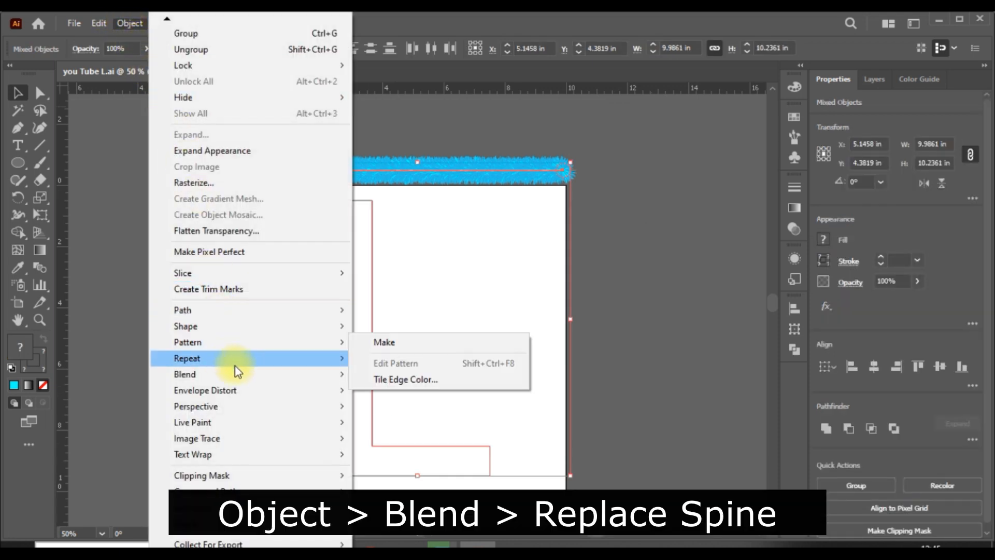
mouse_move(237, 371)
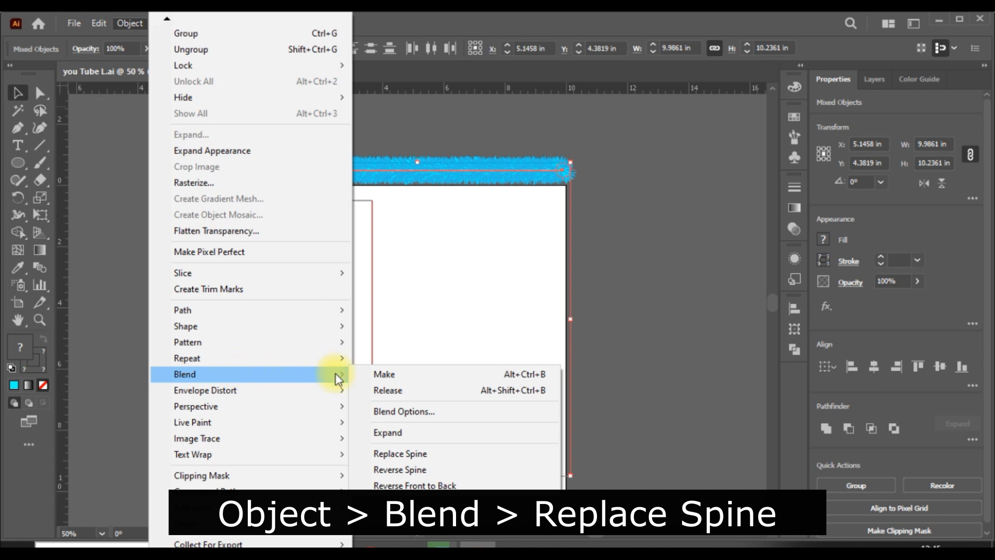
click(438, 454)
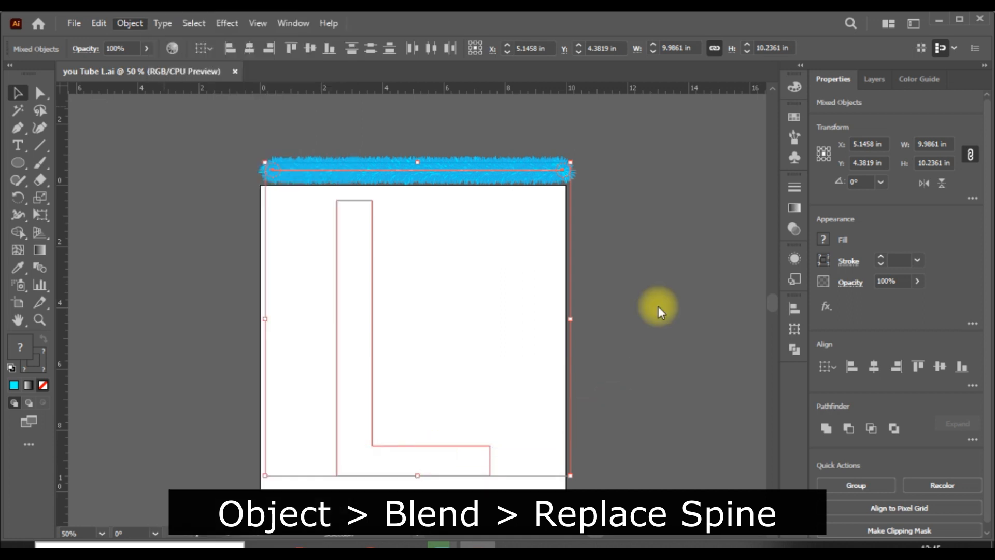
click(679, 327)
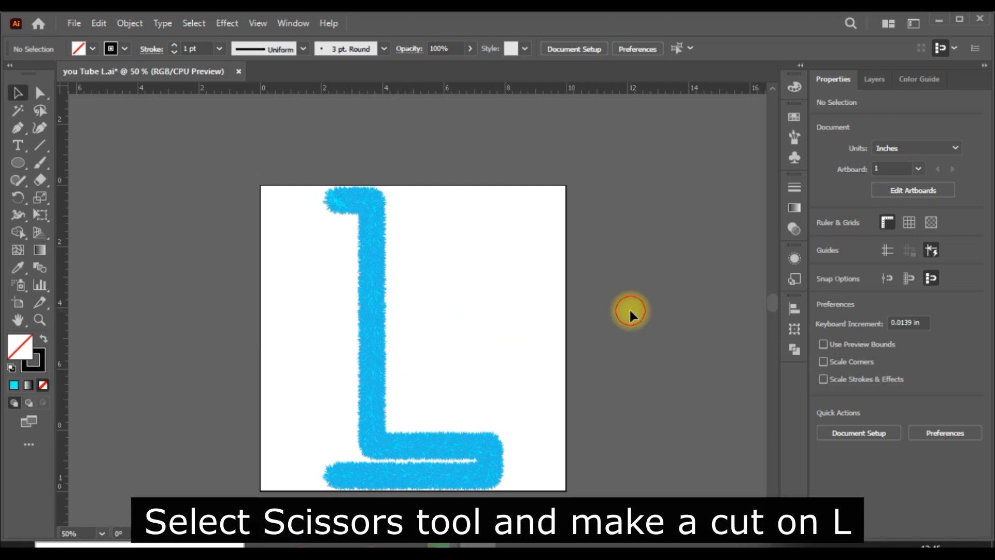
key(ctrl+z)
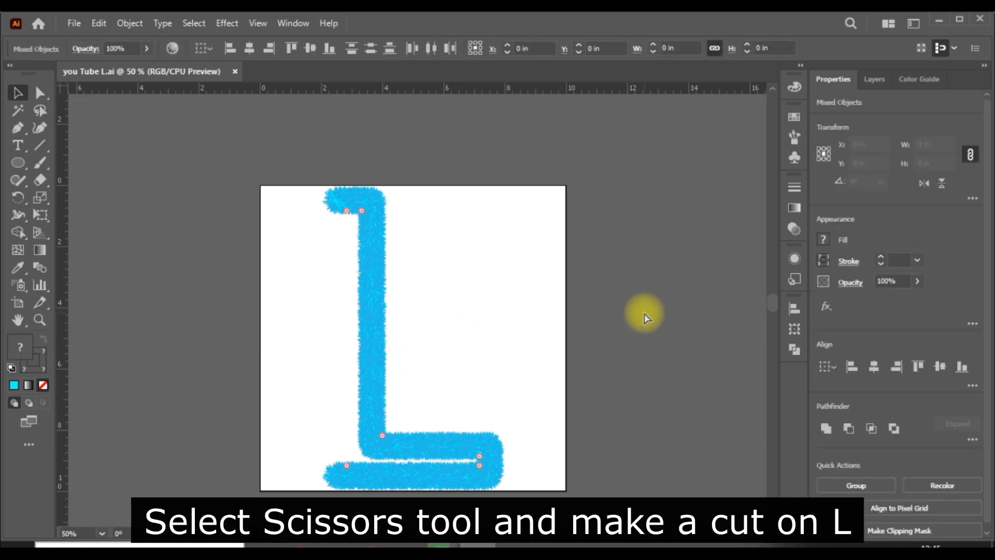
click(699, 350)
Step: Cut the L outline open at its upper-left anchor point with the Scissors tool
click(339, 389)
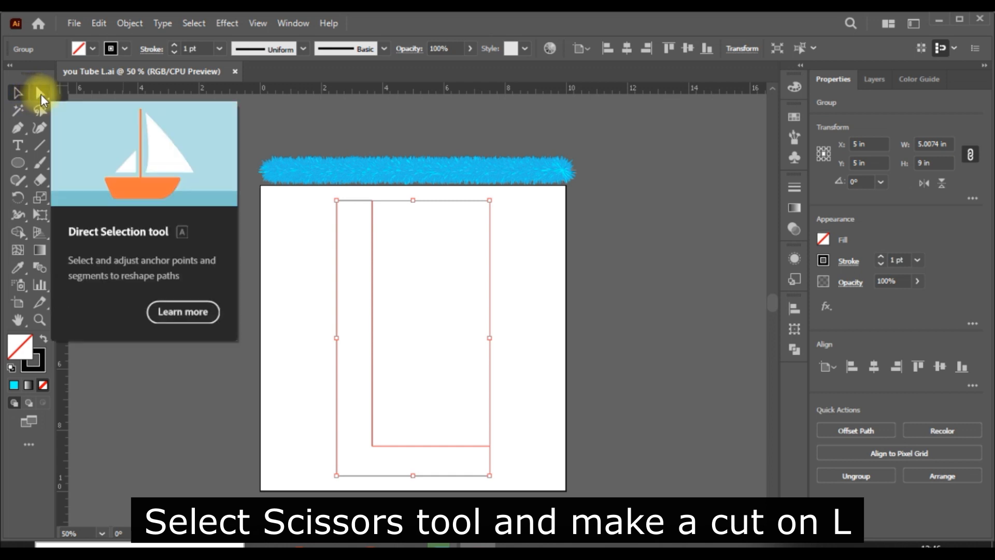
click(41, 180)
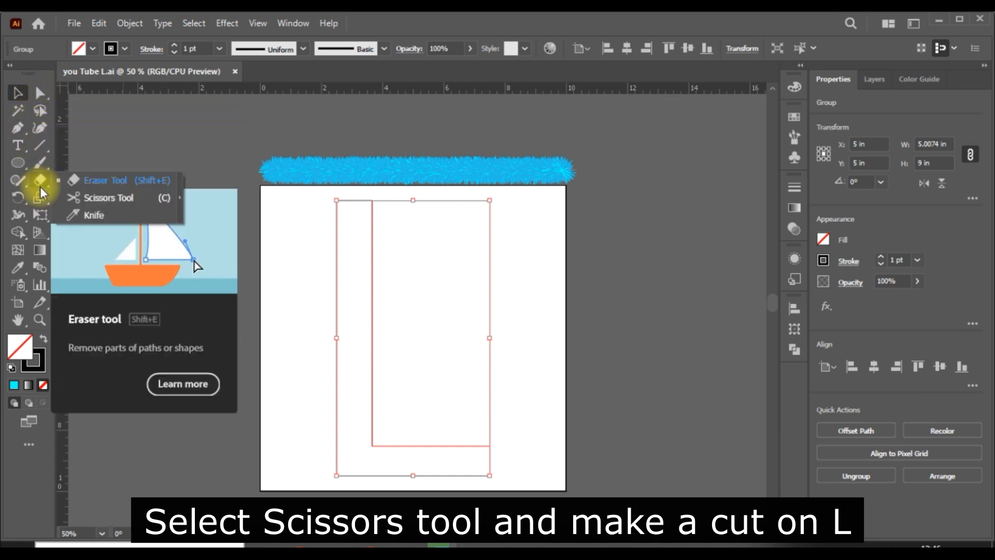
click(113, 197)
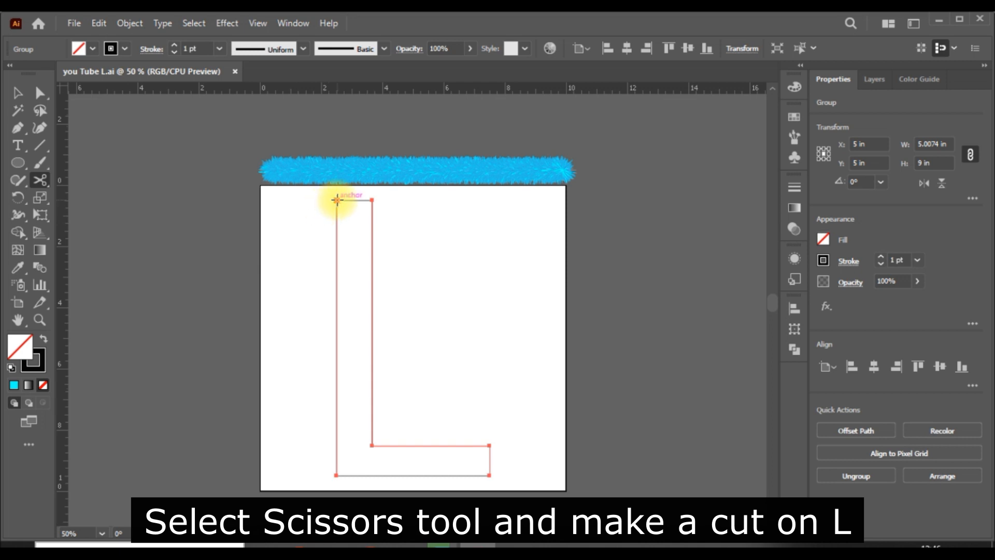
click(337, 200)
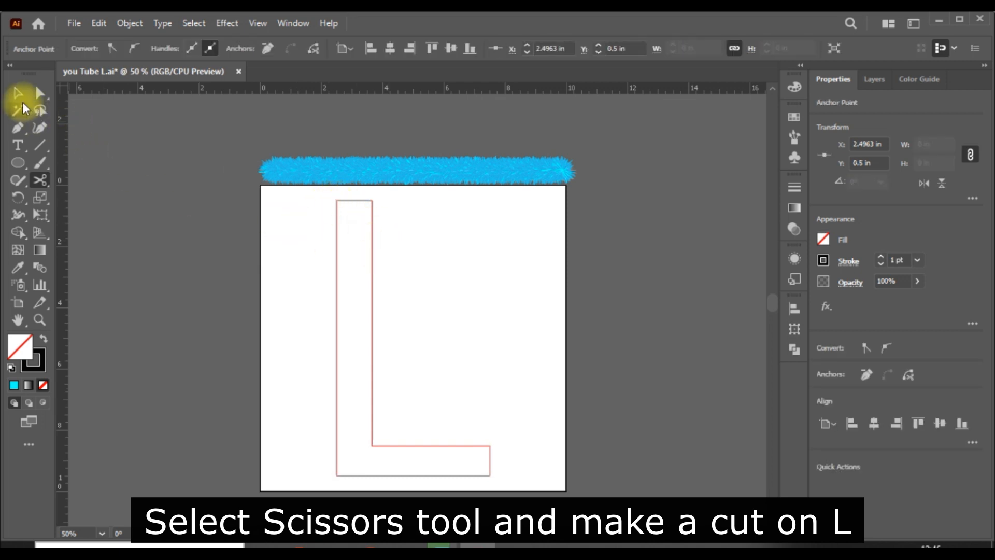
Step: Replace the furry blend's spine with the cut L outline and deselect the result
click(18, 96)
mouse_move(601, 153)
mouse_down()
mouse_move(614, 450)
mouse_move(241, 481)
mouse_up()
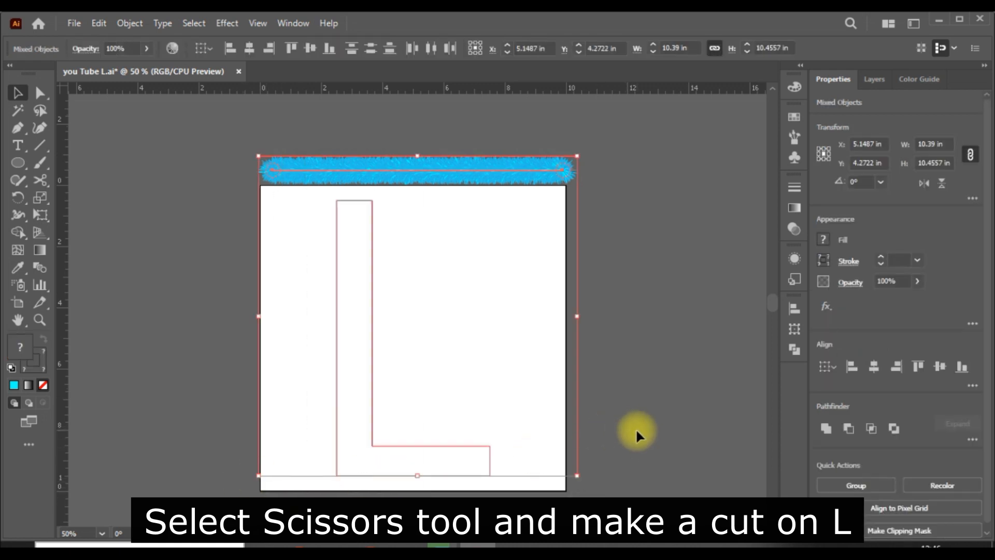
click(129, 23)
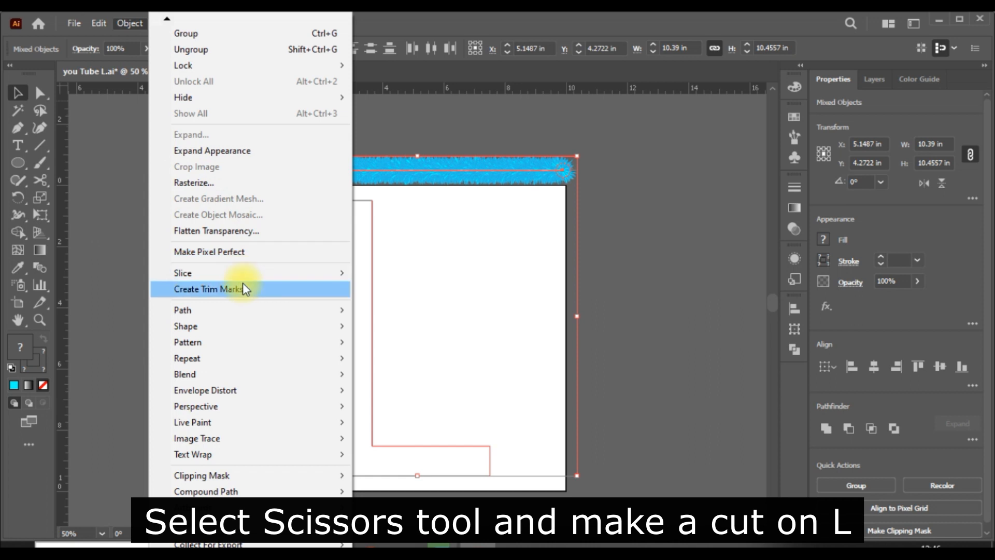
mouse_move(254, 374)
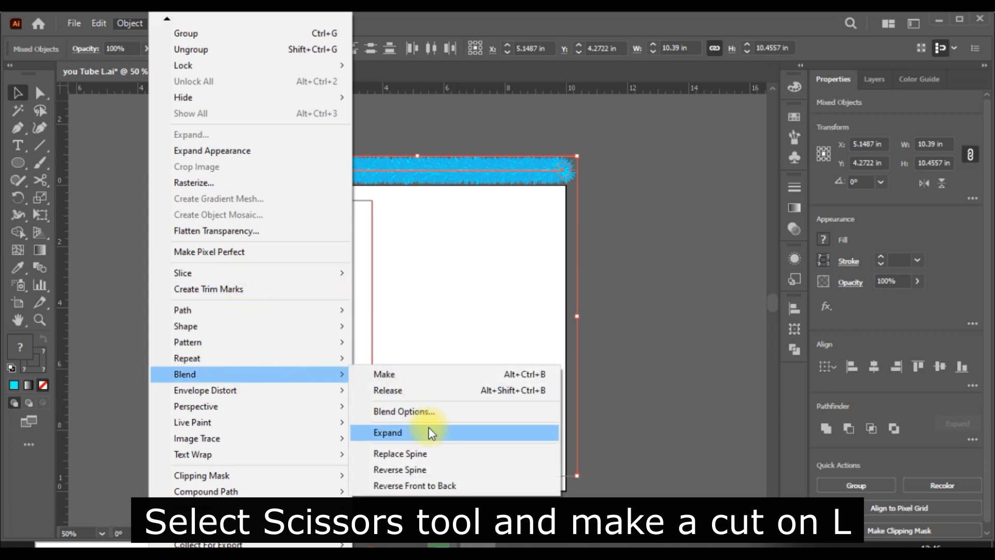
click(430, 452)
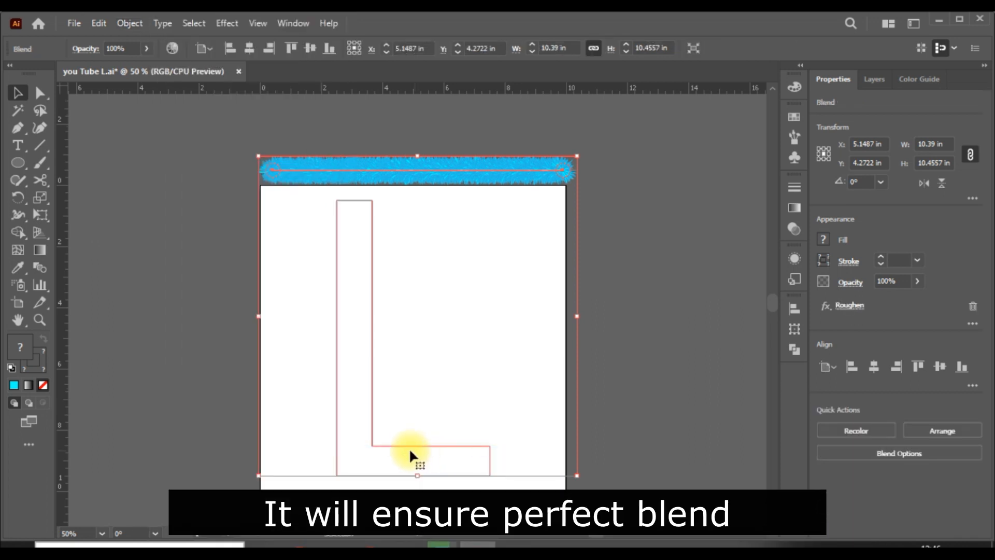
click(629, 310)
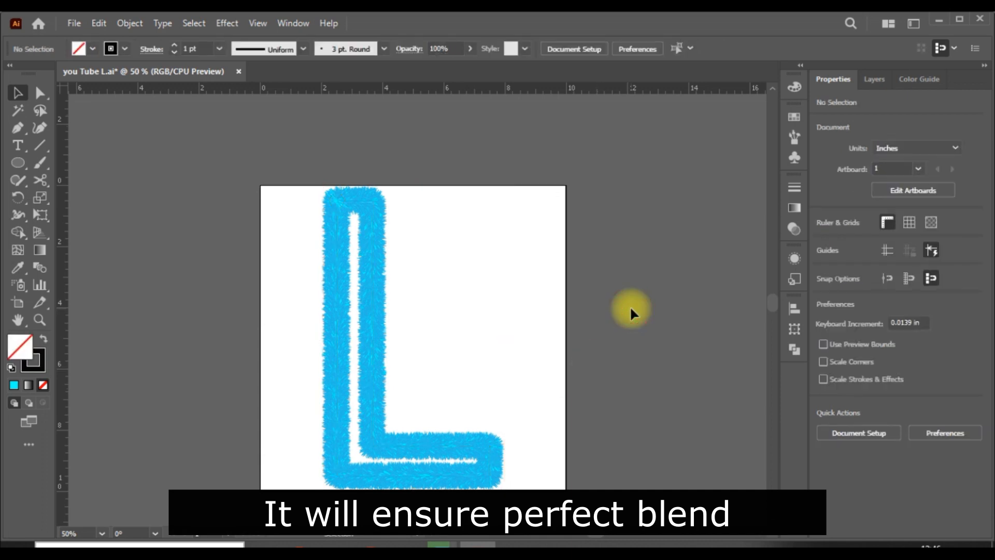
Step: Set the furry L blend's height to 9 in with its proportions linked, and clear the selection
click(382, 365)
key(ctrl+plus)
key(ctrl+plus)
key(ctrl+plus)
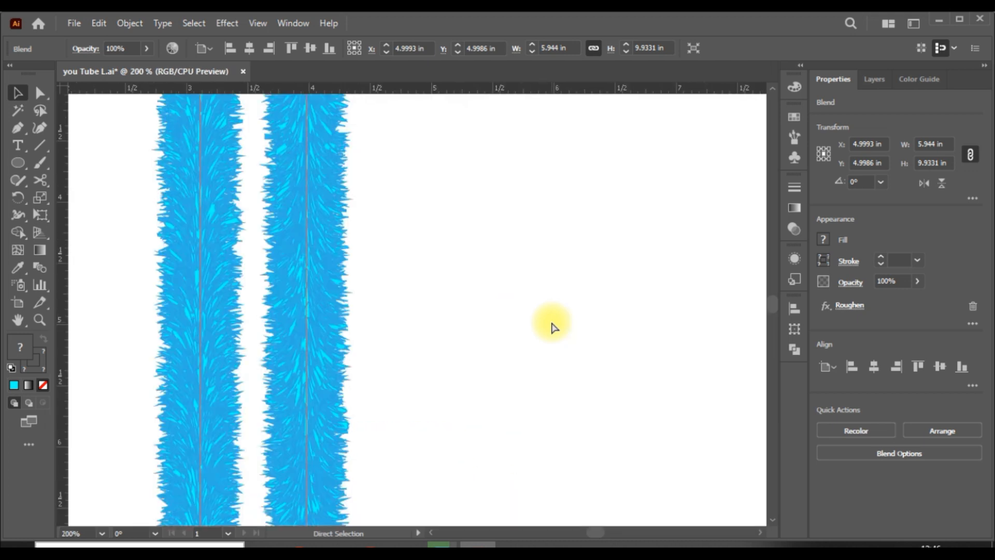
key(ctrl+minus)
key(ctrl+minus)
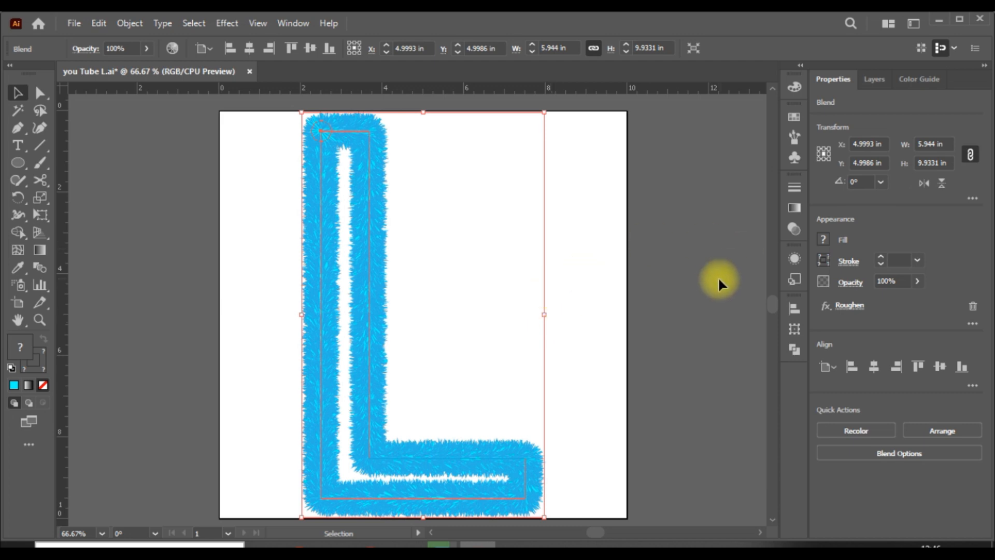
click(715, 277)
click(366, 400)
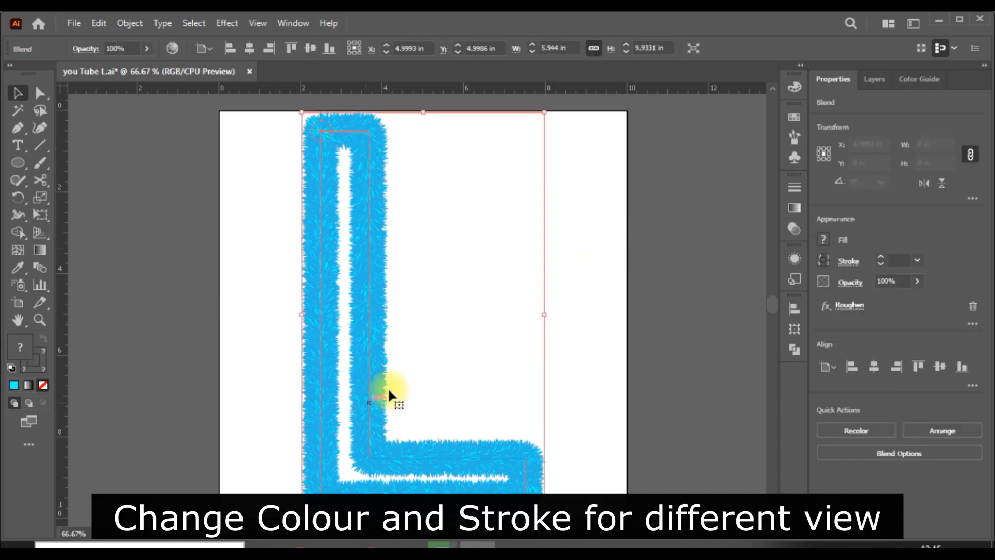
click(930, 162)
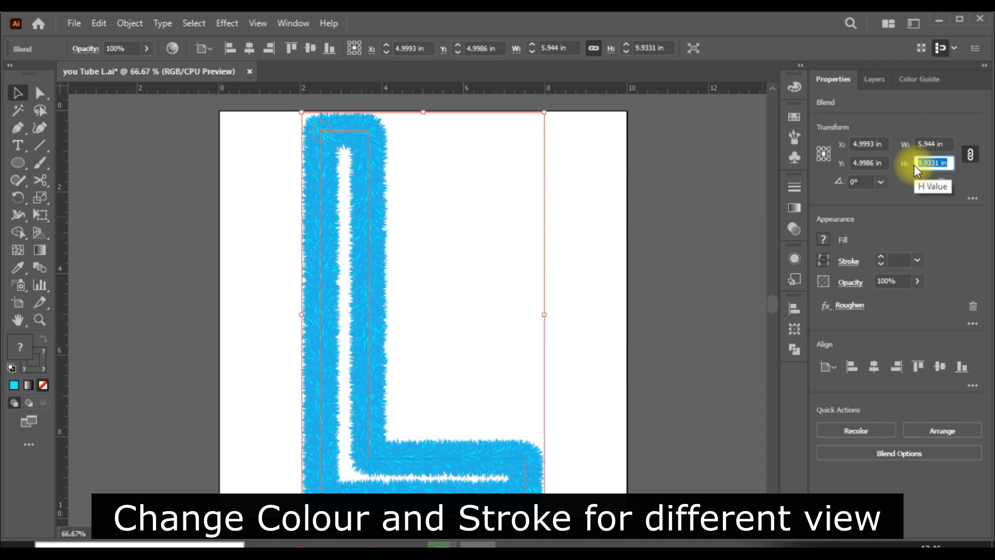
text(9)
key(Return)
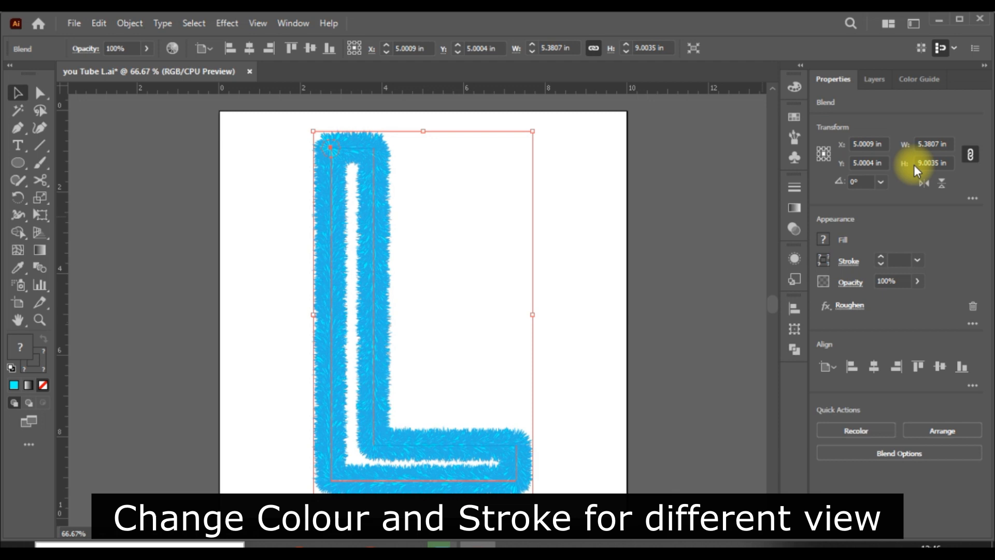
click(739, 263)
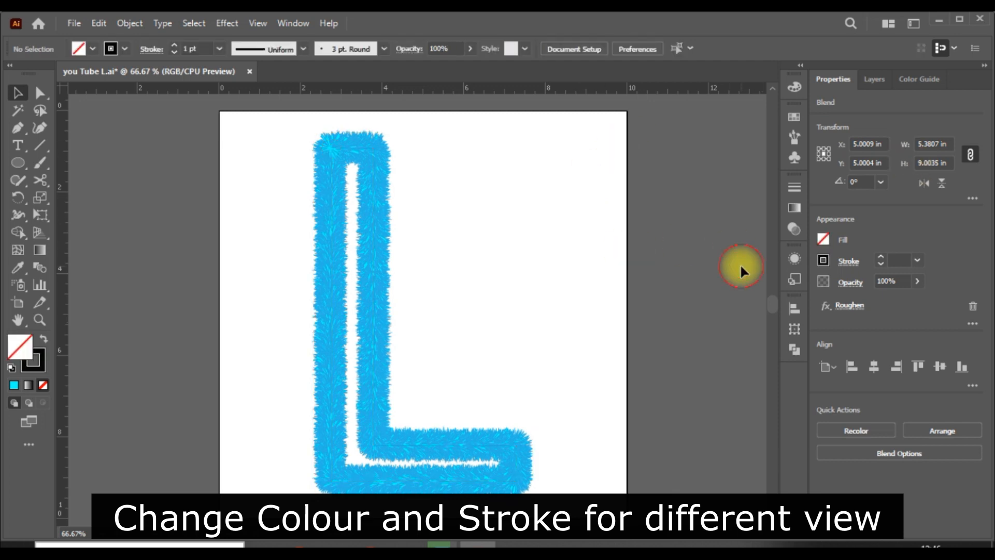
Step: Align the furry L blend to its horizontal and vertical centers and deselect it
scroll(666, 303, down, 1)
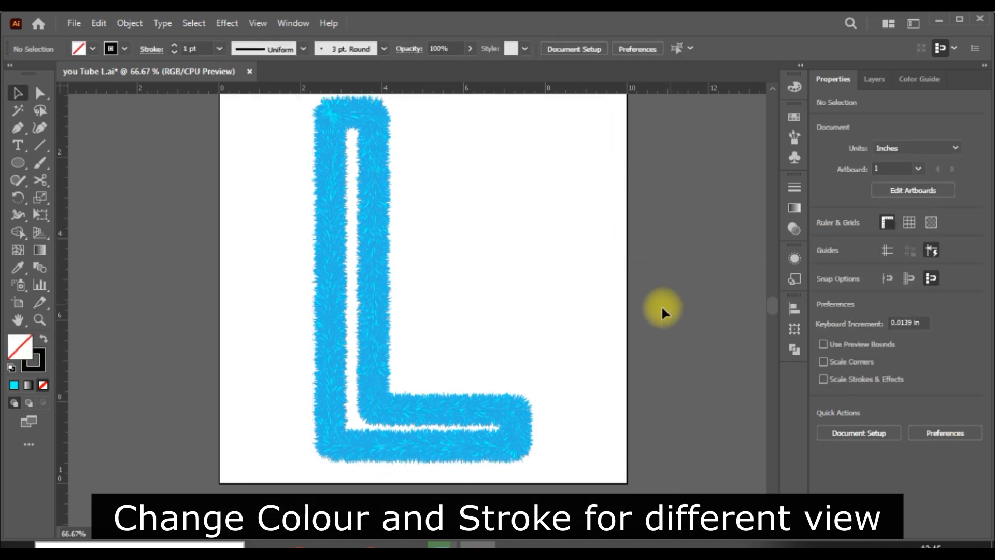
click(378, 341)
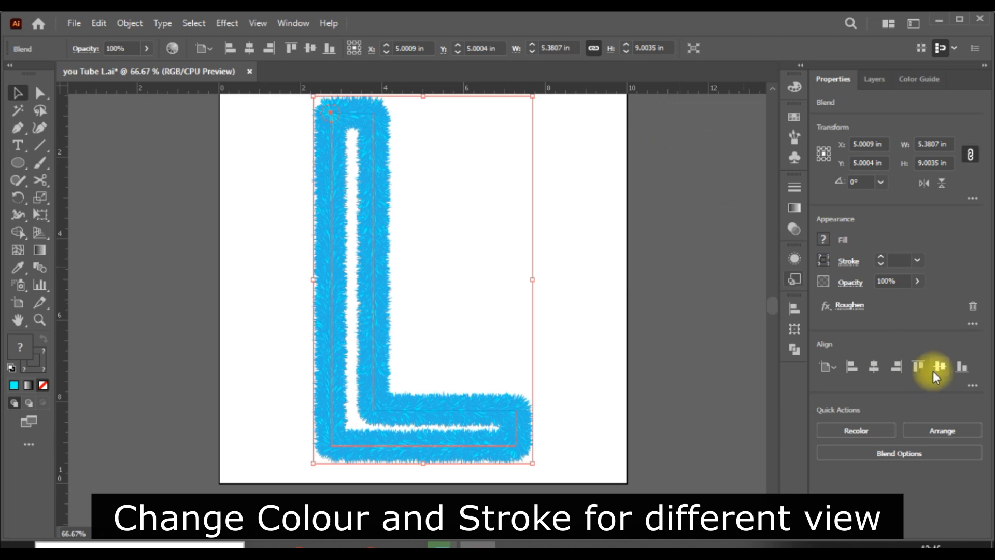
click(872, 368)
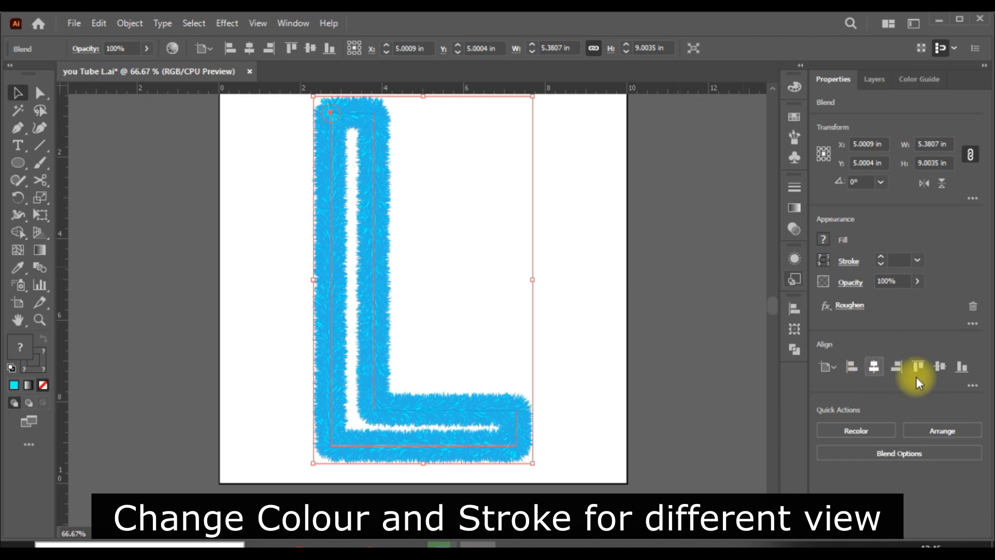
click(945, 365)
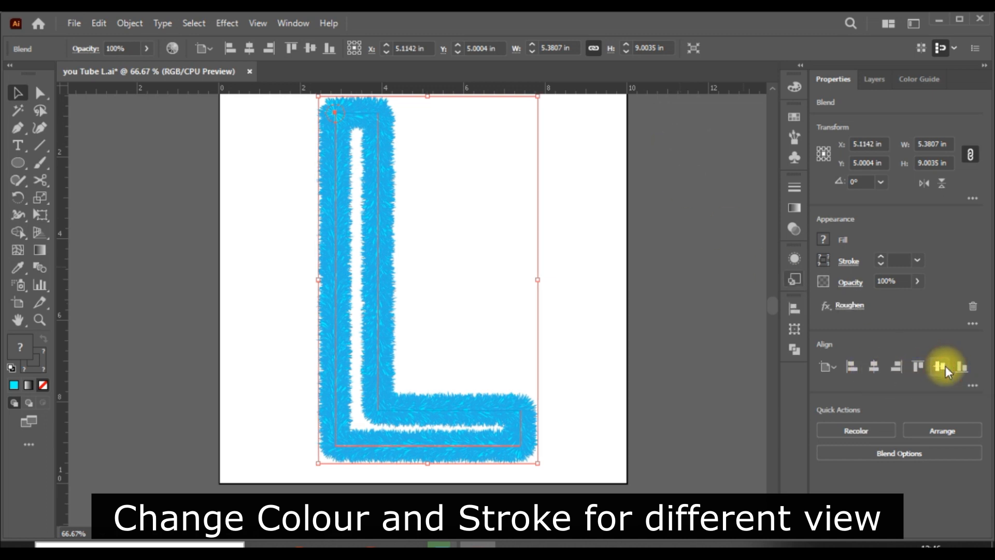
click(674, 328)
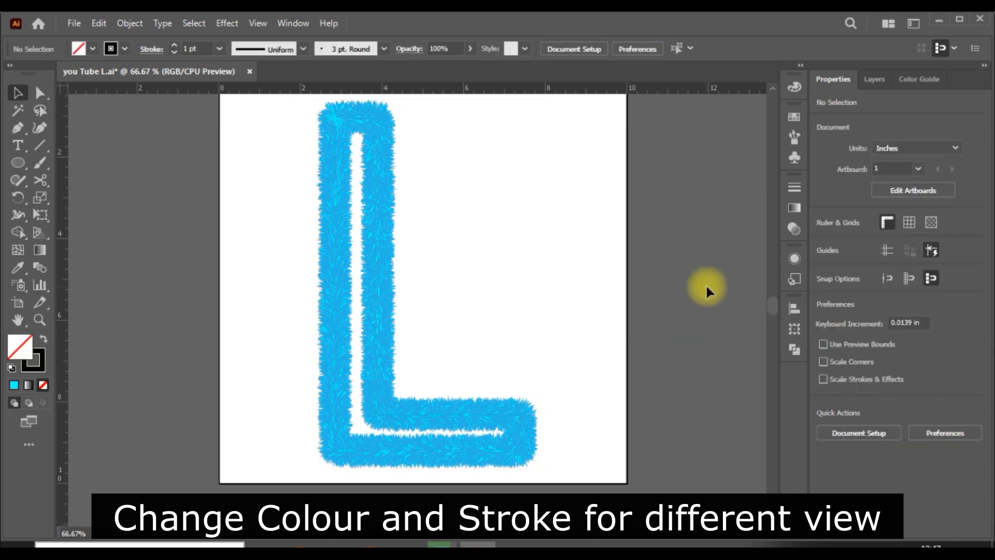
Step: Recolor the furry L's stroke with the light orange swatch R=251 G=176 B=59 and deselect it
scroll(704, 290, up, 1)
scroll(699, 292, up, 1)
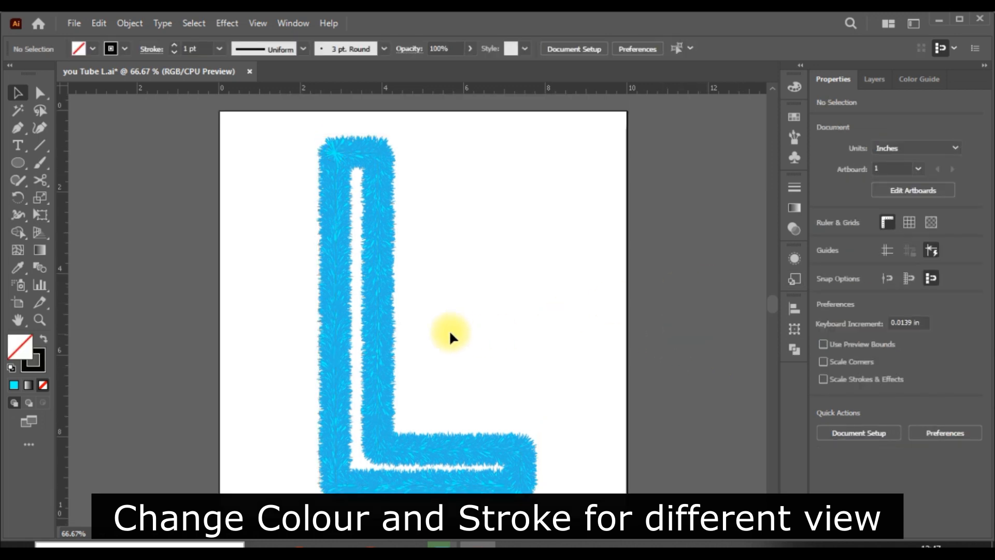
click(383, 338)
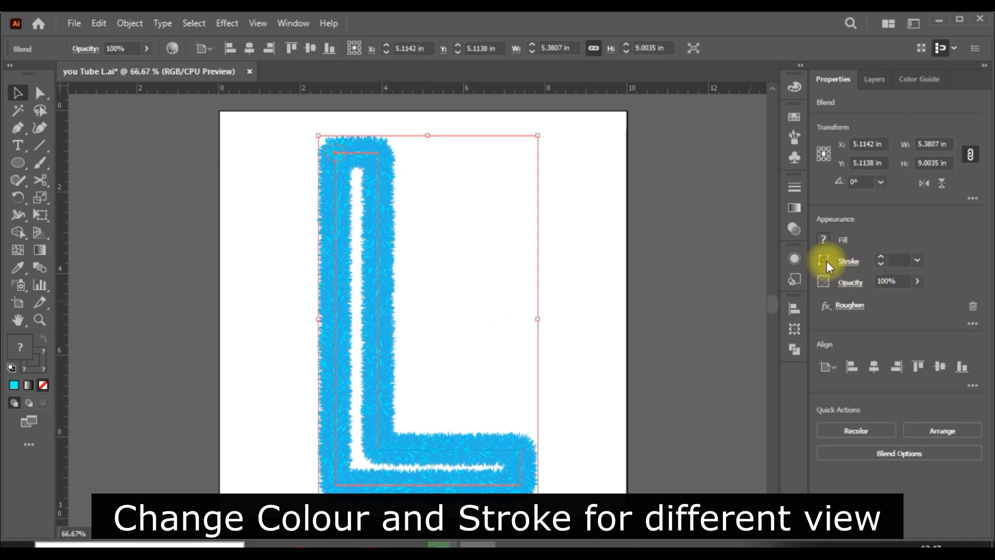
click(824, 259)
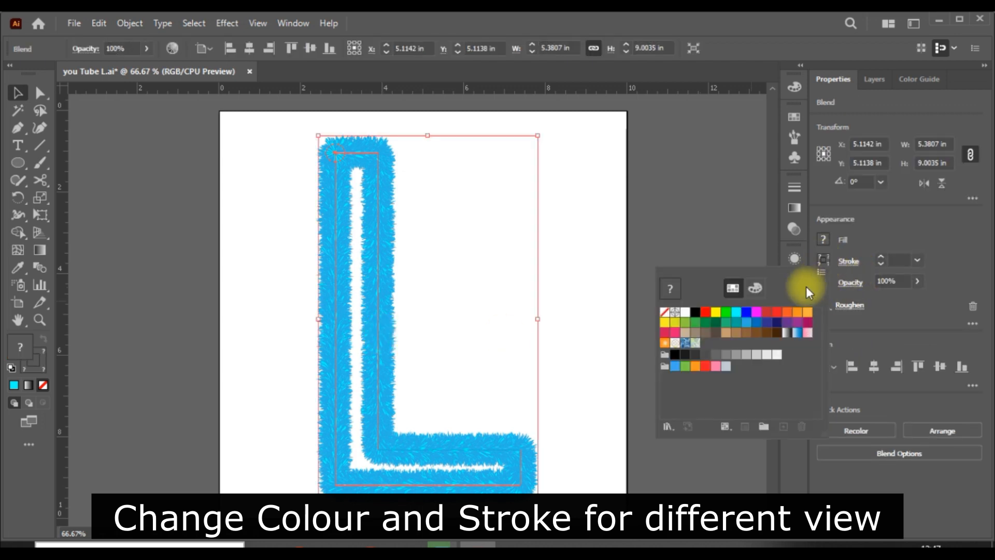
click(807, 315)
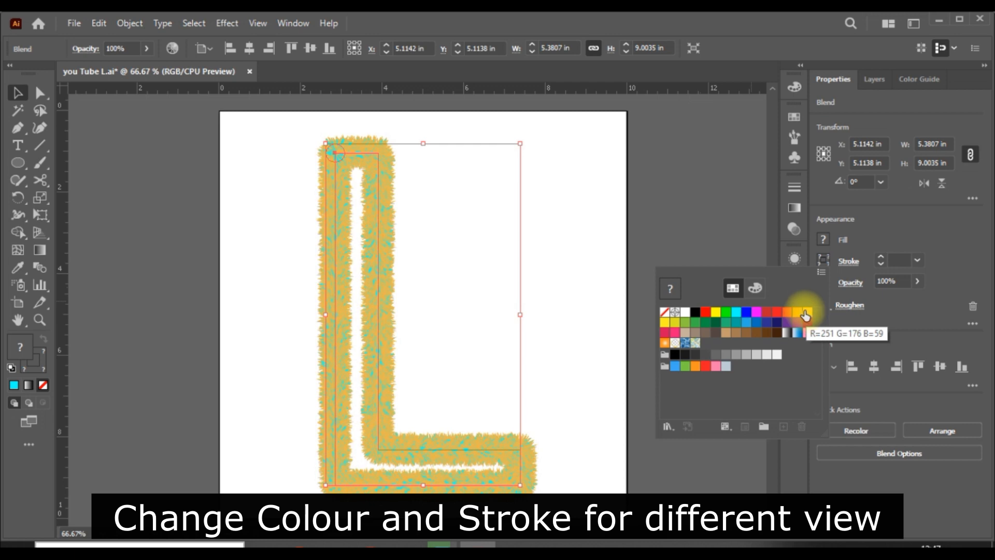
click(708, 184)
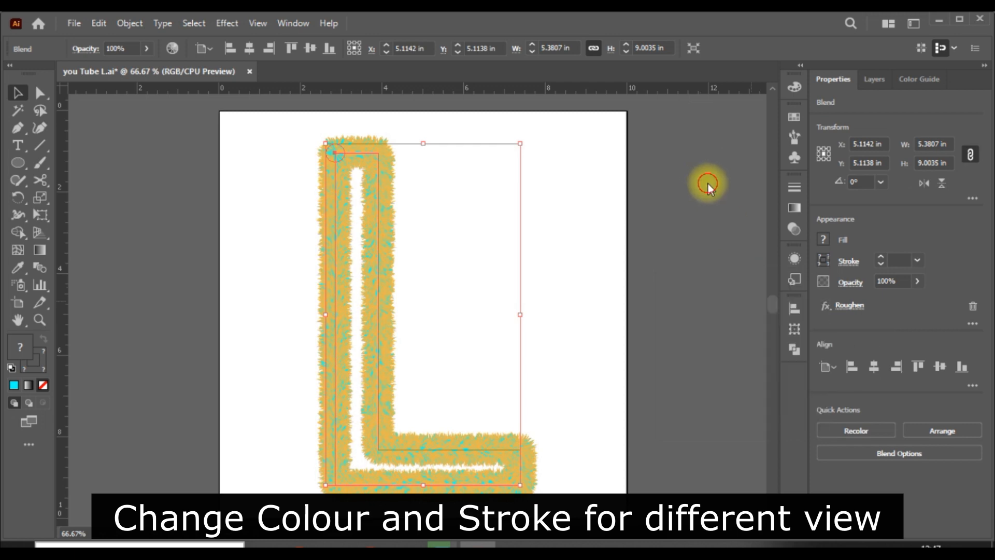
click(696, 250)
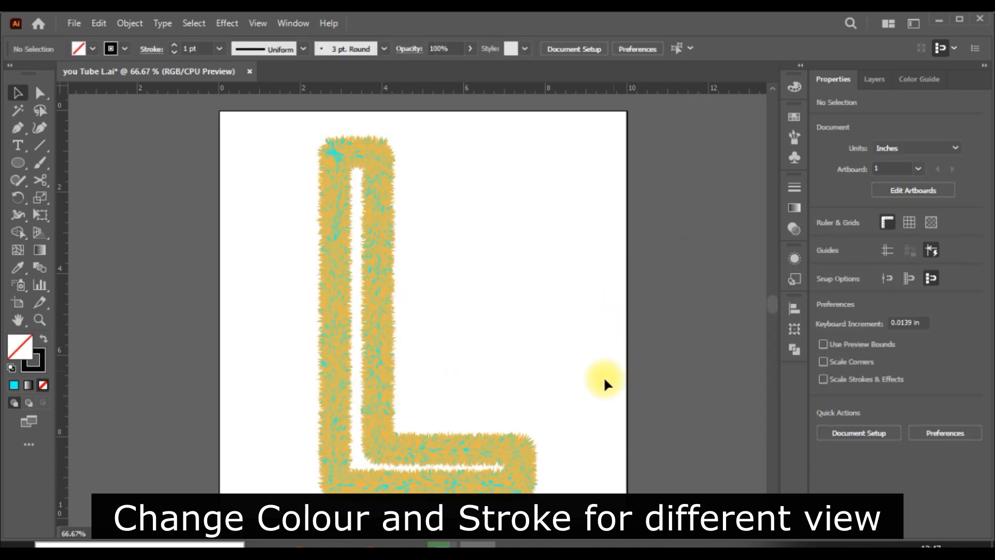
Step: Change the furry L's stroke color to the dark navy blue swatch and clear the selection
click(384, 390)
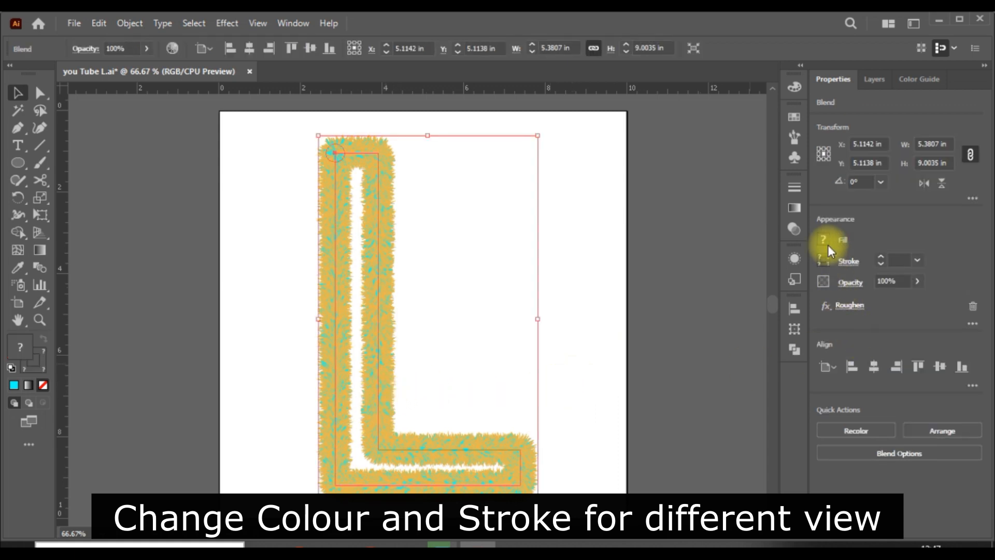
click(822, 263)
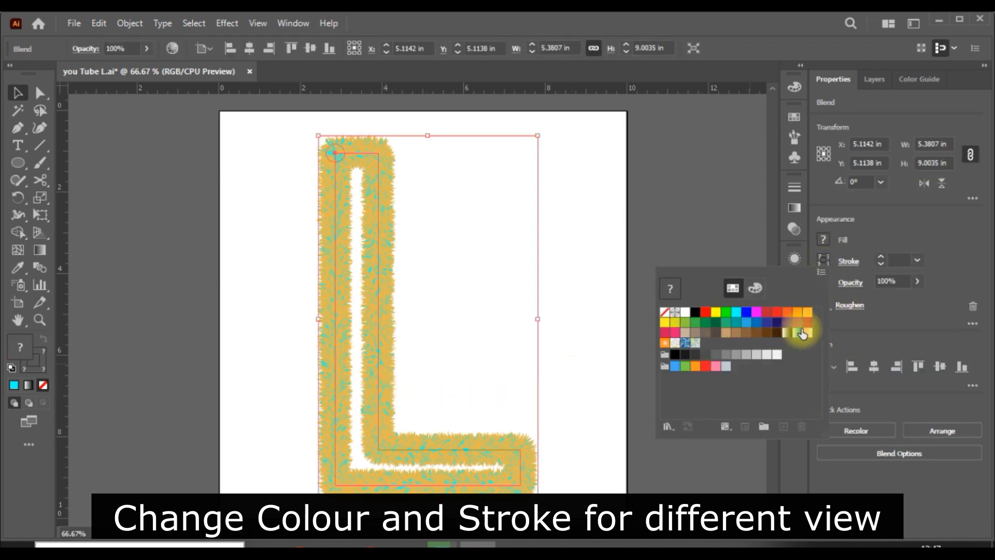
click(777, 325)
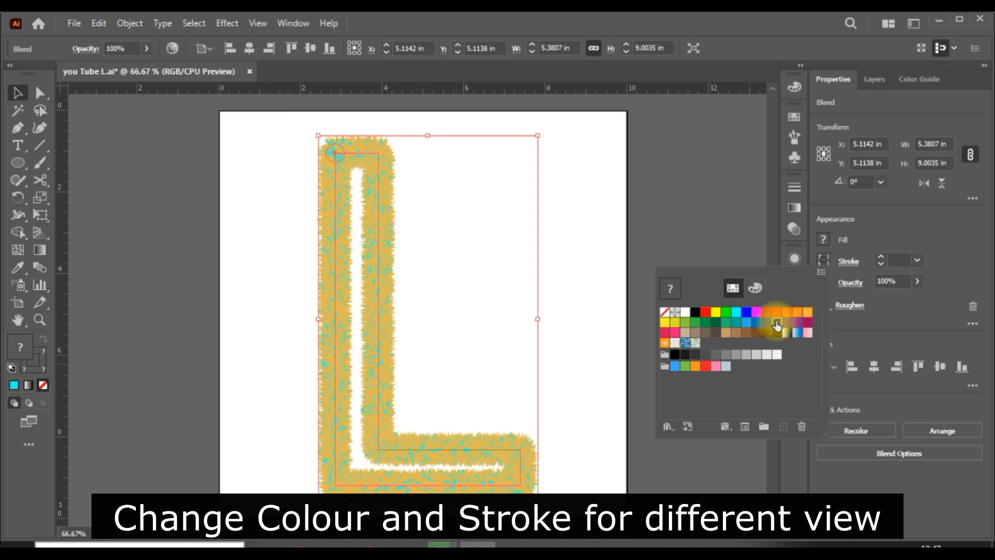
click(900, 225)
click(694, 309)
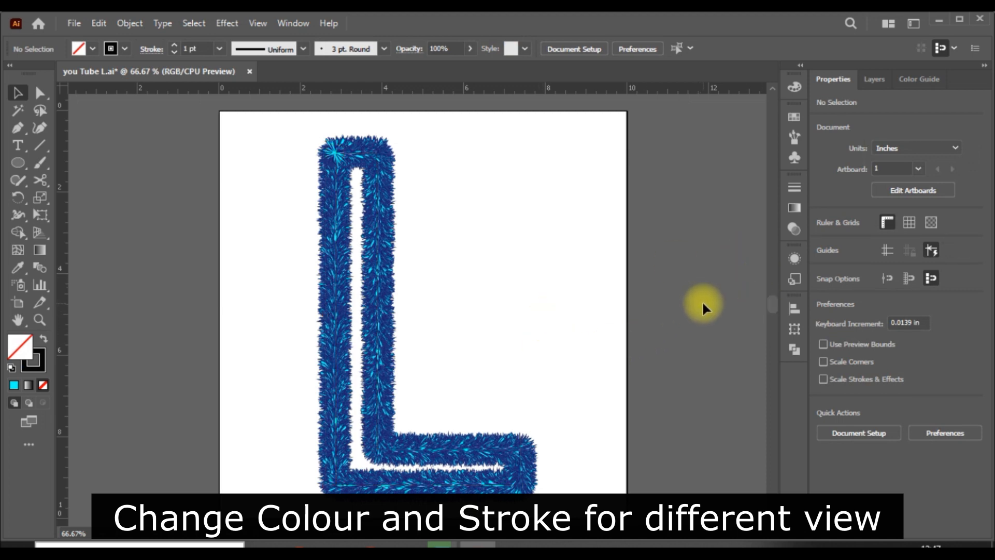
Step: Apply the yellow-green swatch to the furry L's stroke
click(428, 444)
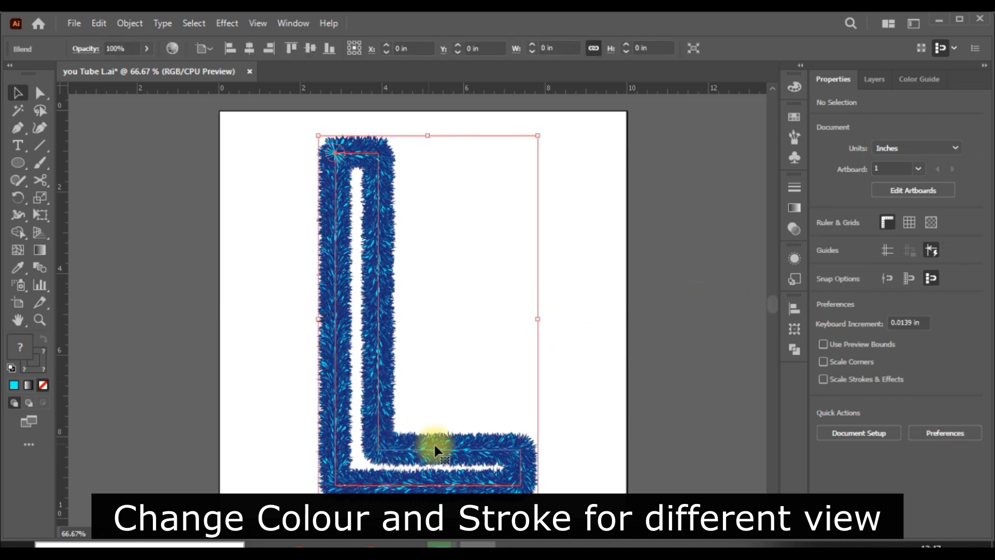
click(824, 261)
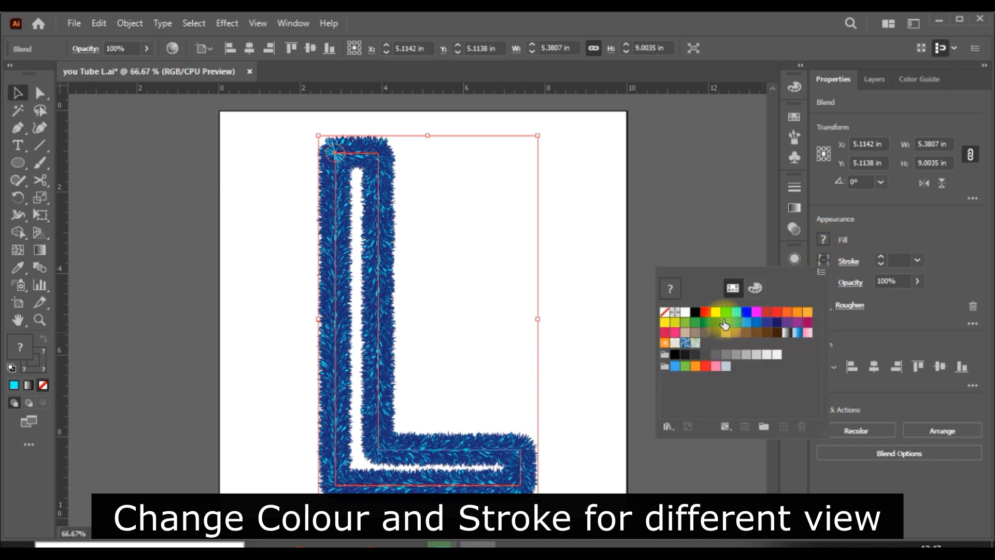
click(673, 322)
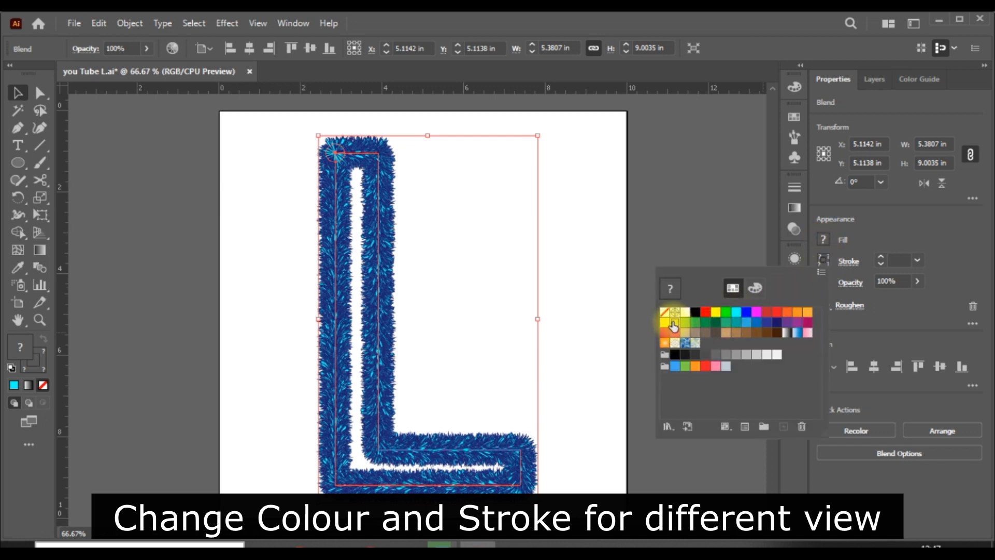
click(692, 240)
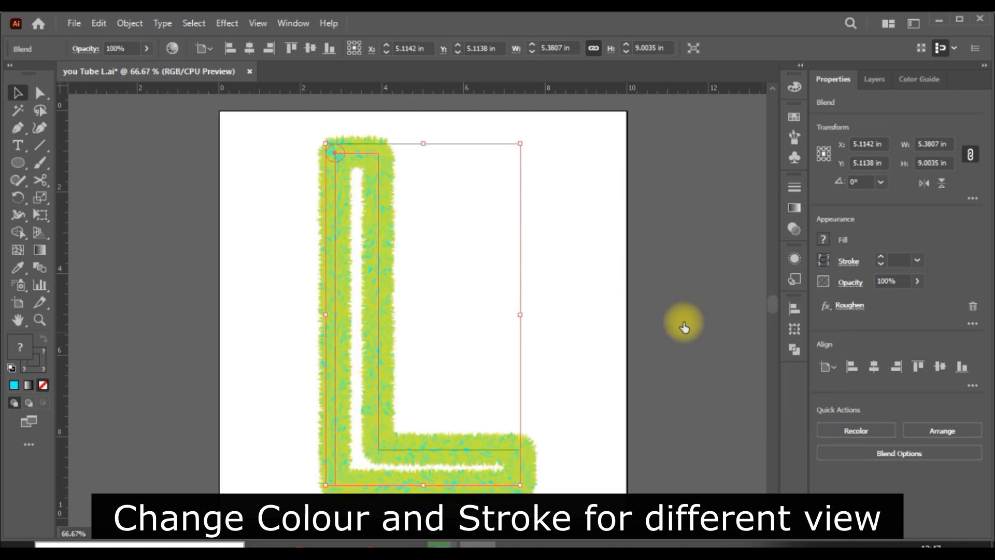
click(530, 436)
Step: Switch the furry L's stroke color to the bright blue swatch and deselect the letter
click(522, 454)
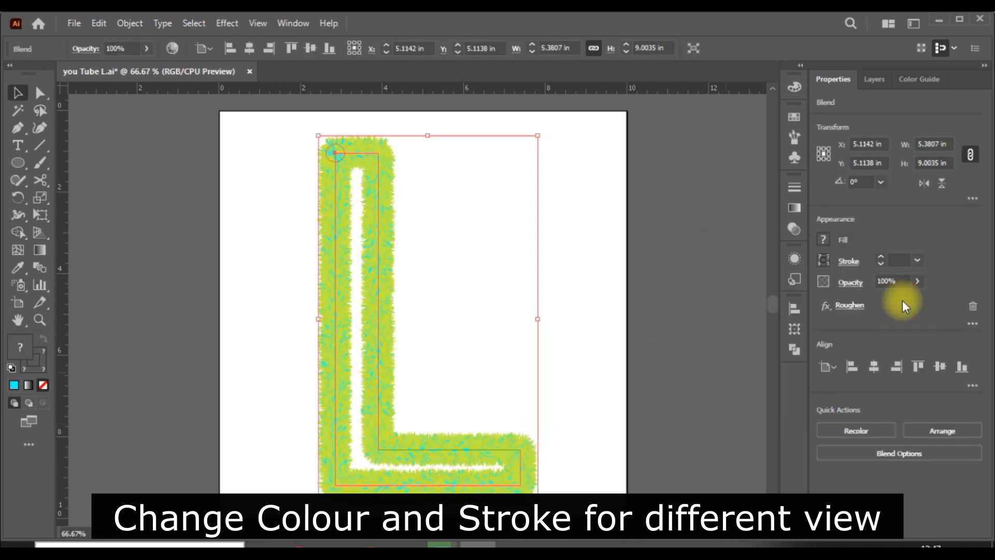
click(823, 260)
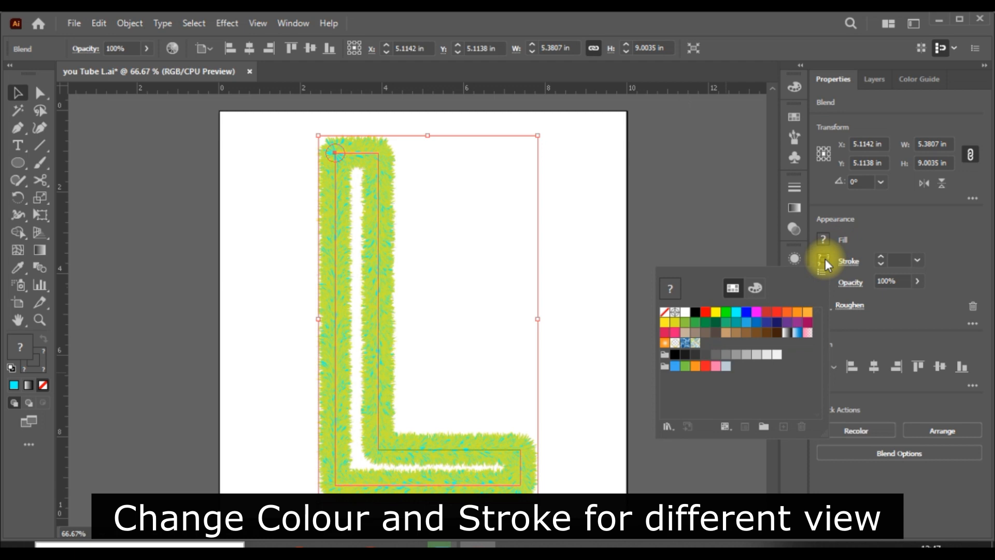
click(746, 313)
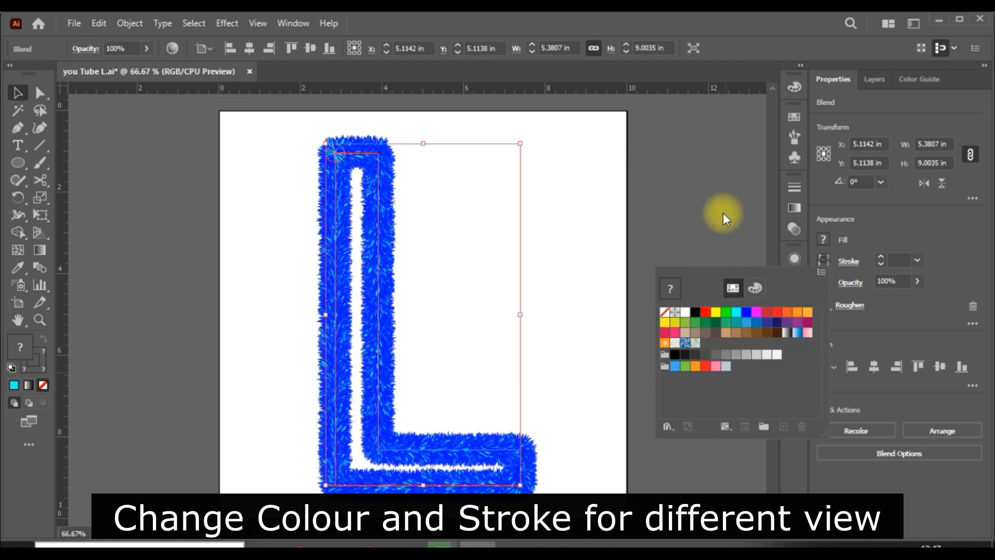
click(613, 404)
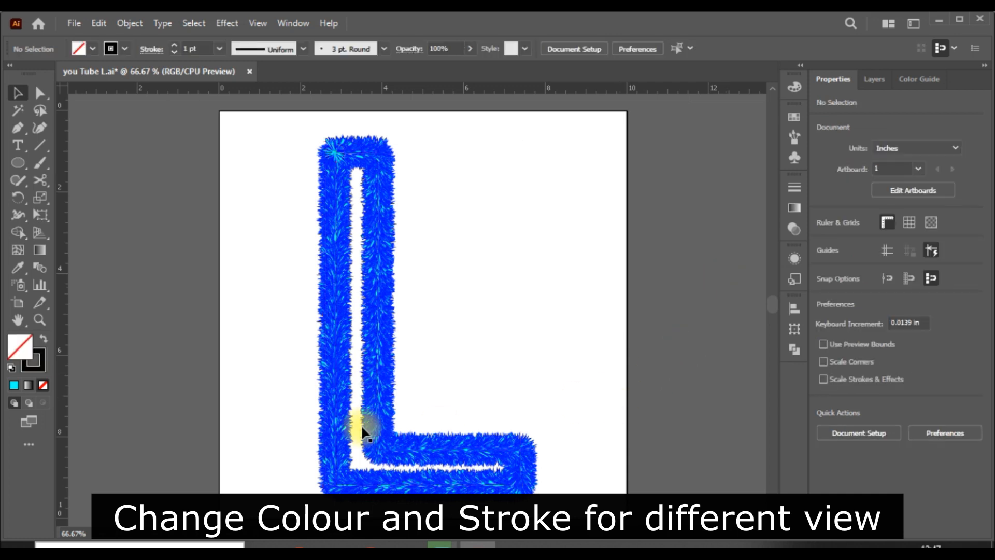
Step: Set the furry L's stroke to the gray swatch R=153 G=153 B=153 and clear the selection
click(392, 409)
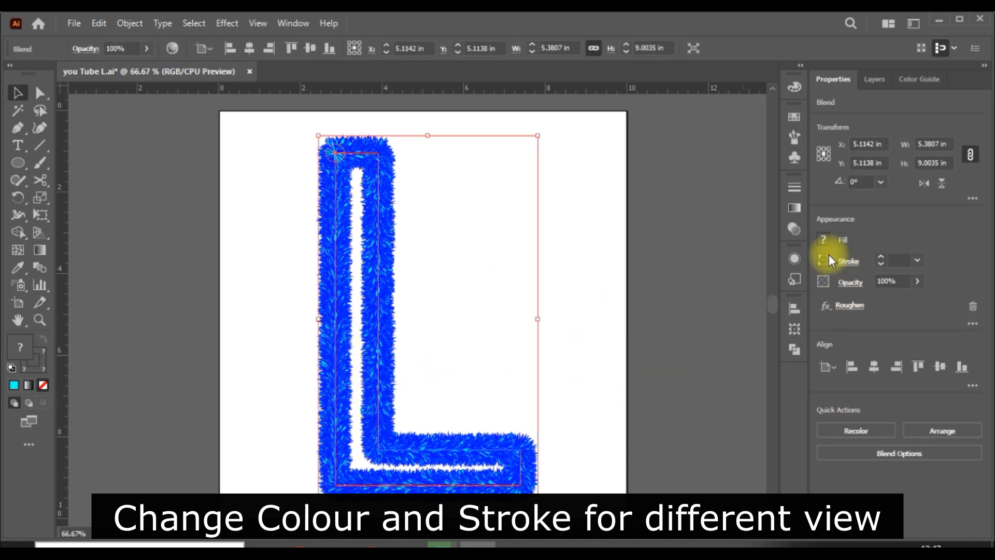
click(824, 260)
click(736, 356)
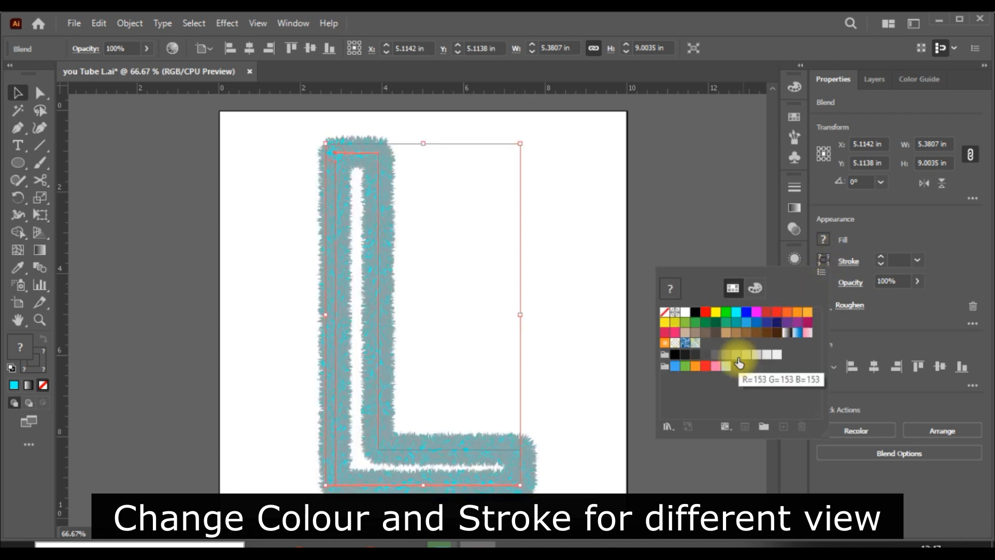
click(707, 185)
click(695, 311)
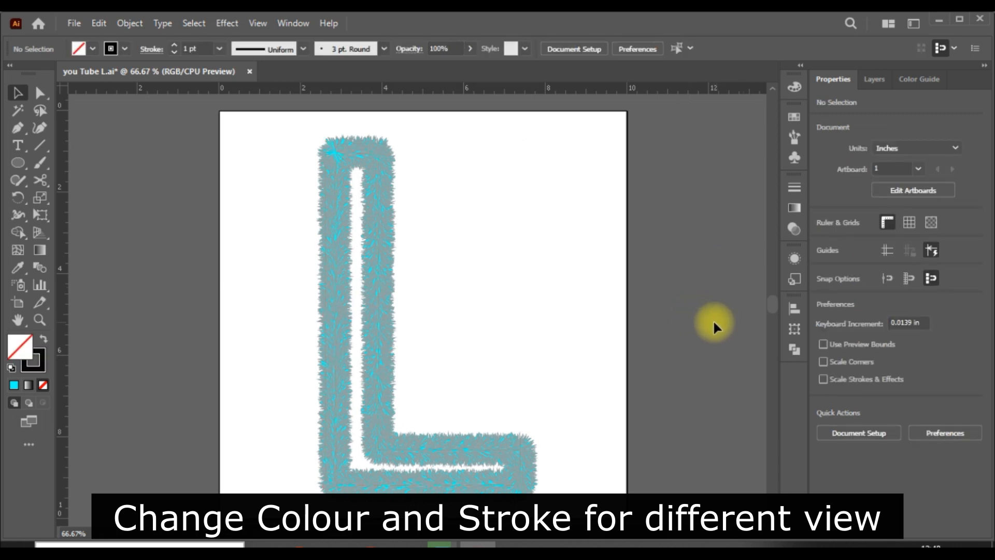
Step: Fill the furry L blend with the light orange swatch R=251 G=176 B=59
click(461, 458)
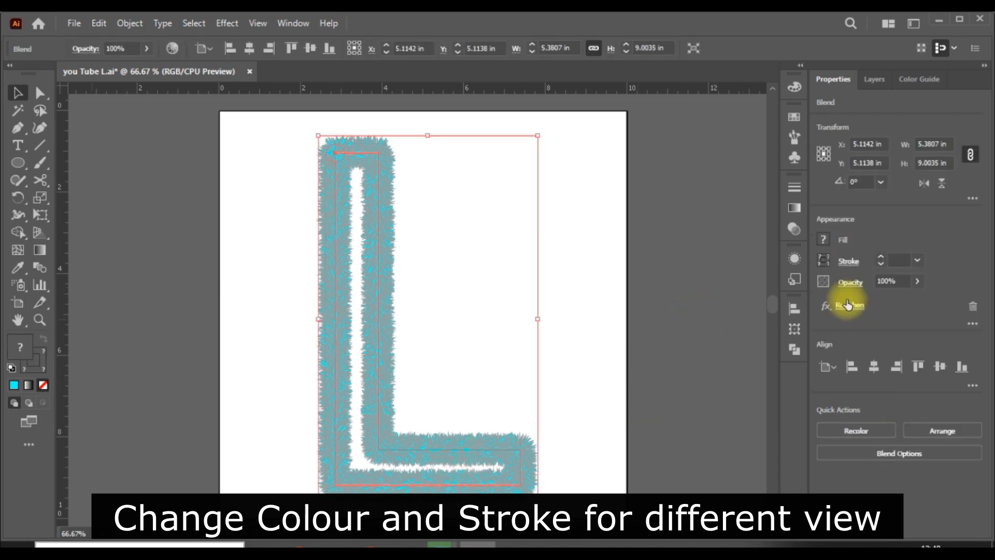
click(823, 239)
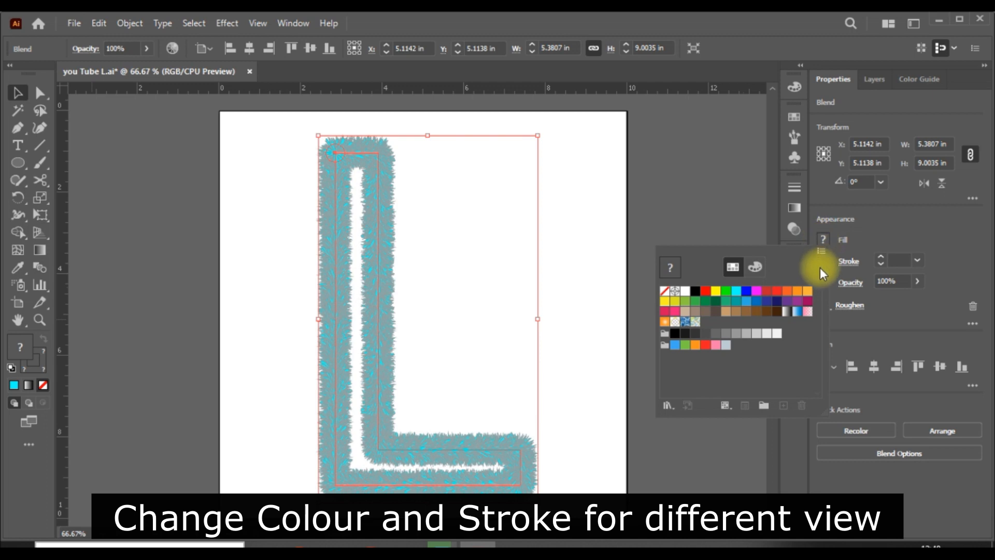
click(807, 293)
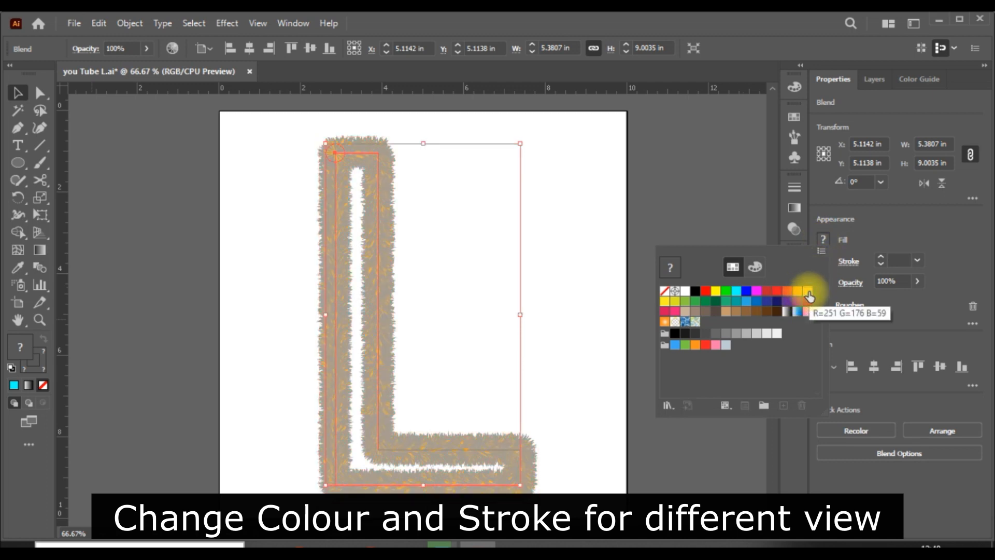
Step: Change the furry L's stroke color to the bright cyan swatch
click(729, 199)
click(719, 269)
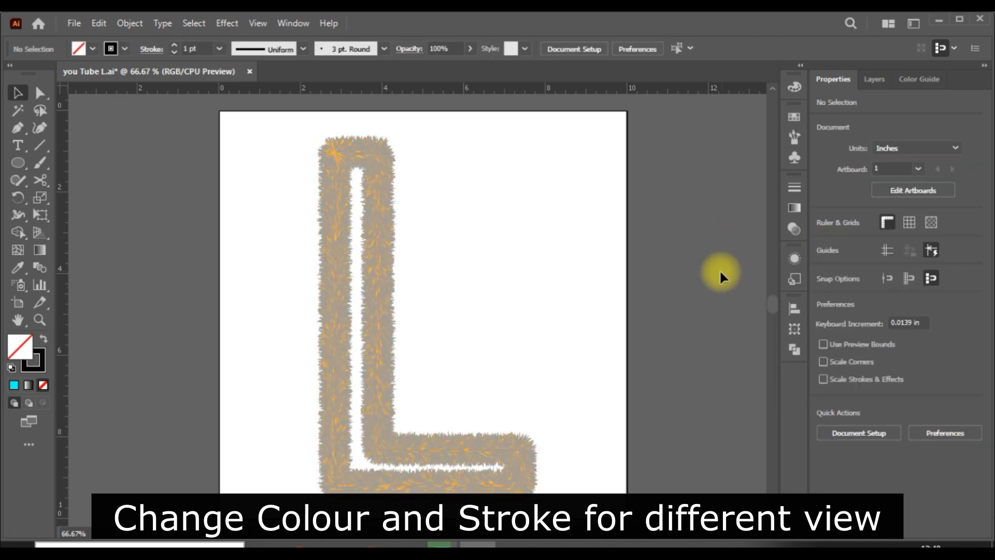
click(384, 366)
click(822, 258)
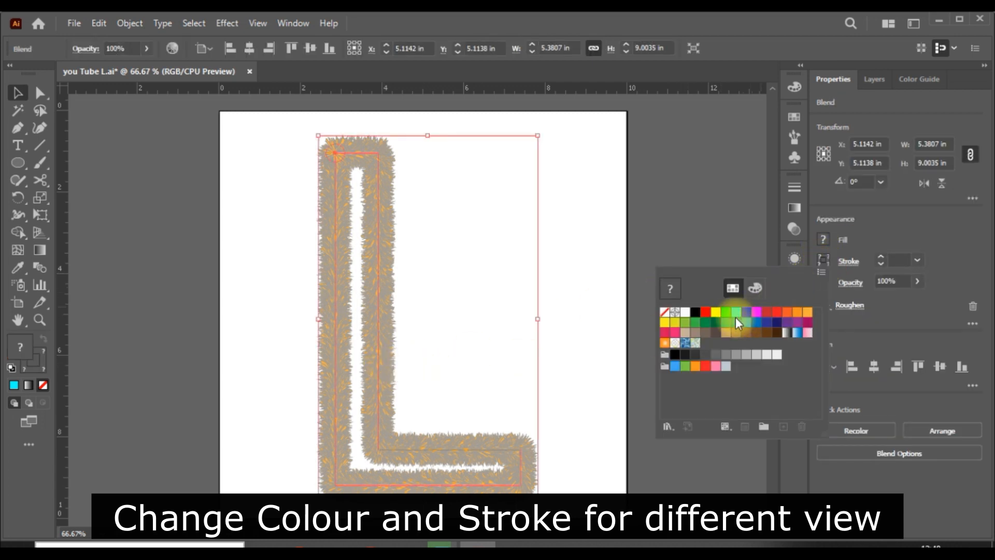
click(689, 231)
Step: Set the furry L's stroke to the blue swatch R=0 G=113 B=188 and deselect the letter
click(537, 451)
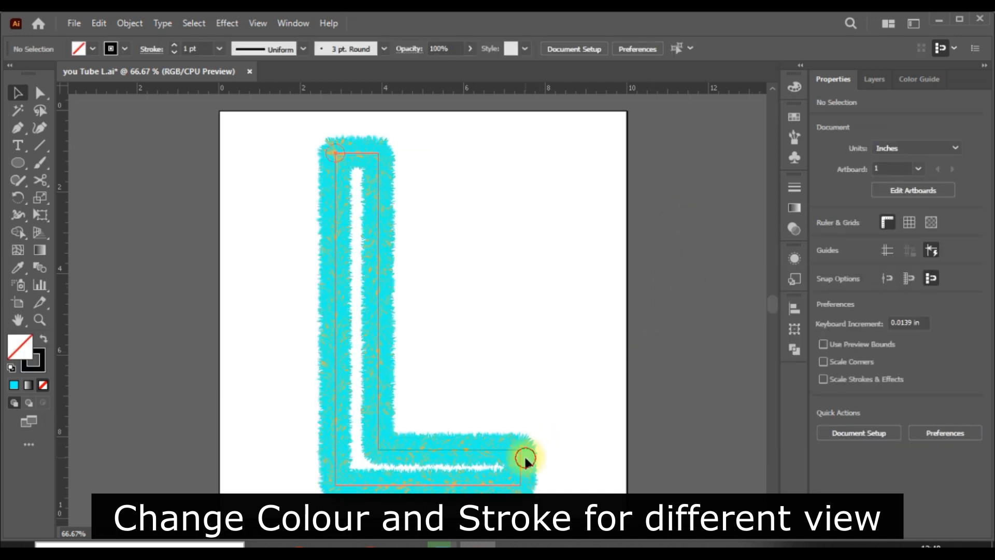
click(524, 460)
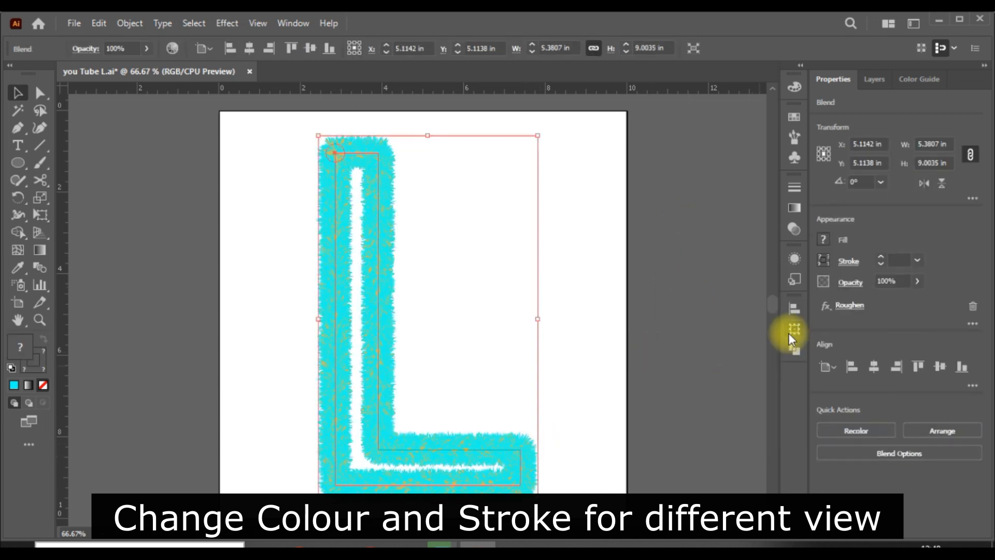
click(824, 259)
click(757, 323)
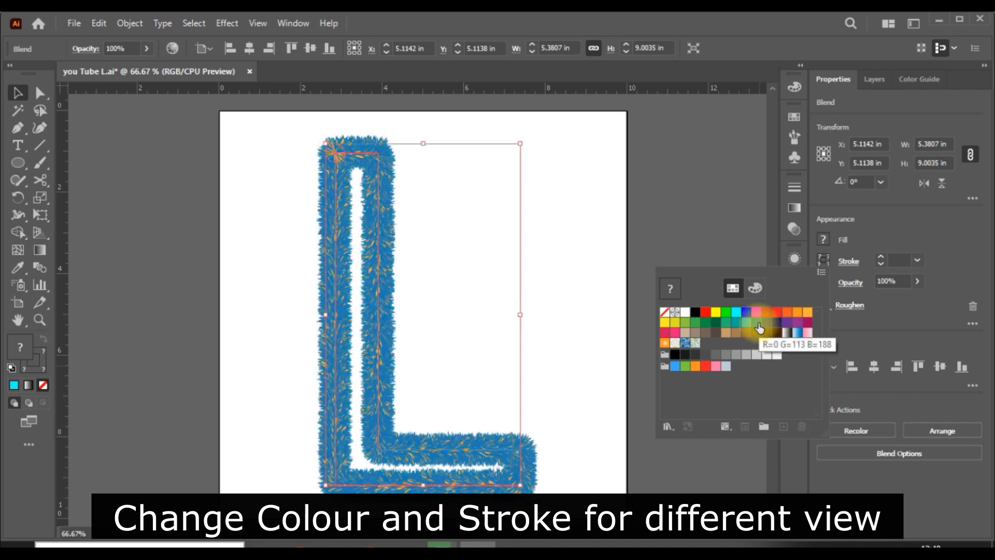
click(738, 226)
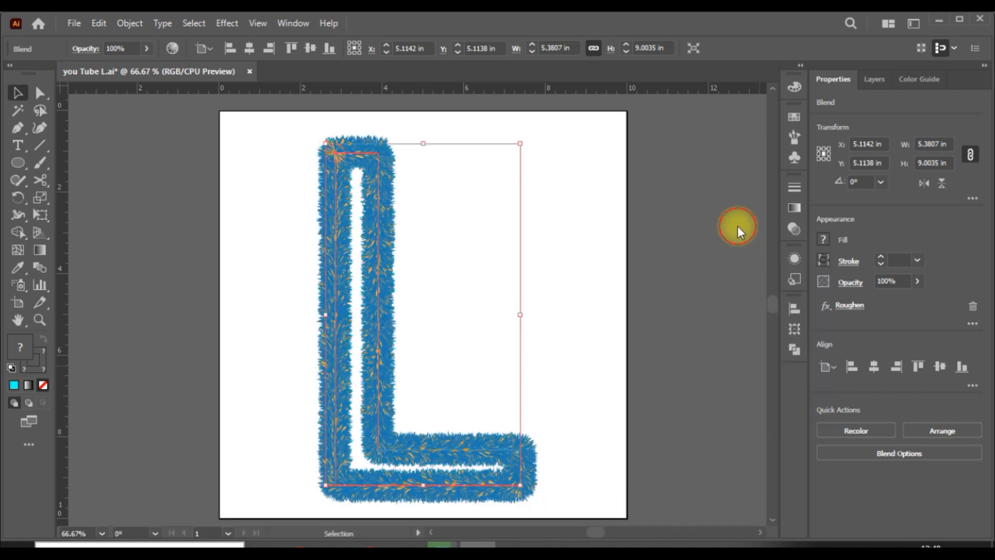
click(712, 300)
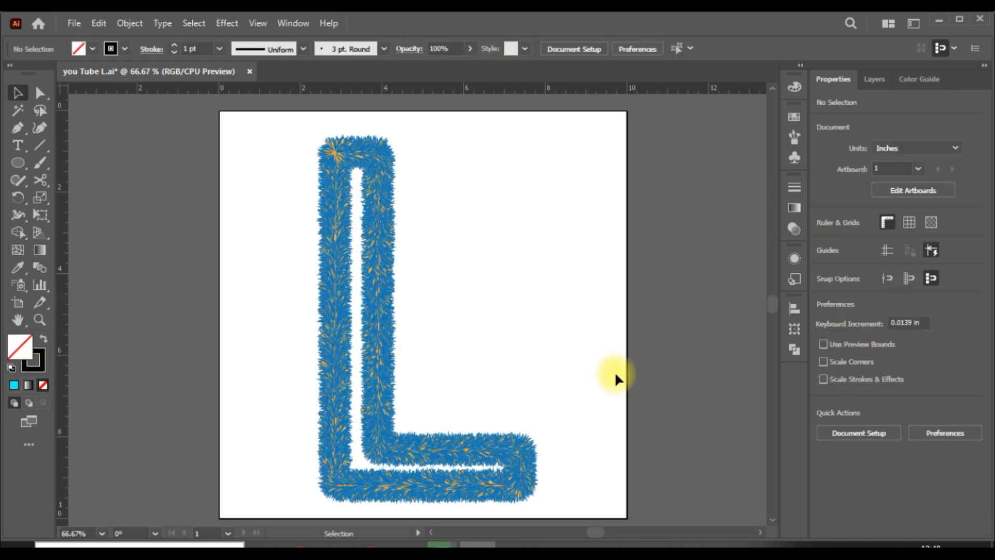
Step: Recolor the furry L's stroke with the red swatch R=193 G=39 B=45 and clear the selection
click(508, 449)
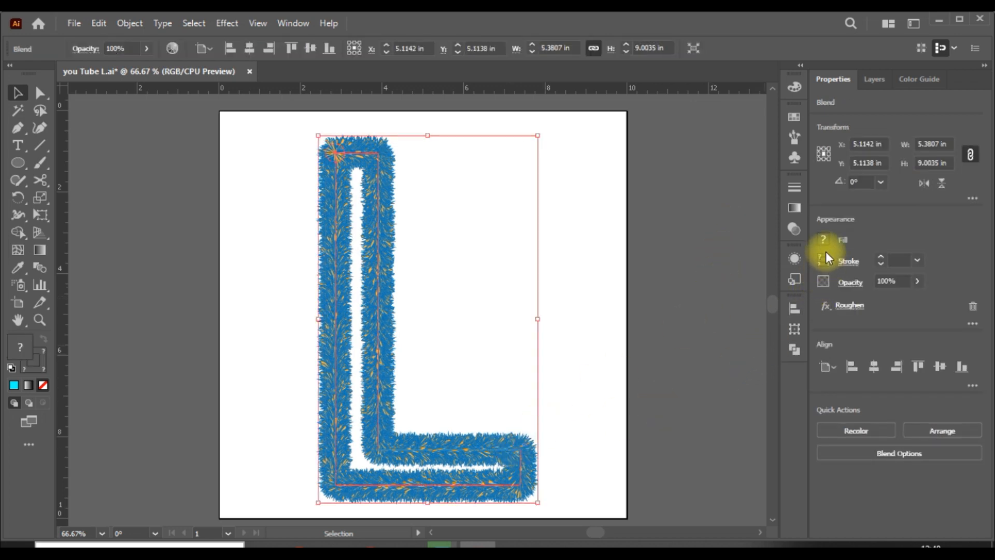
click(824, 256)
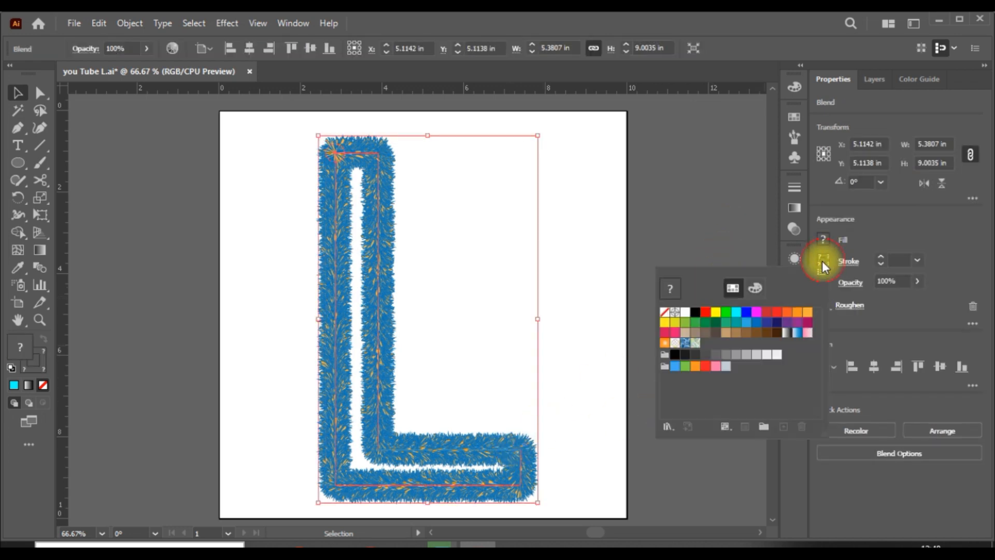
click(766, 313)
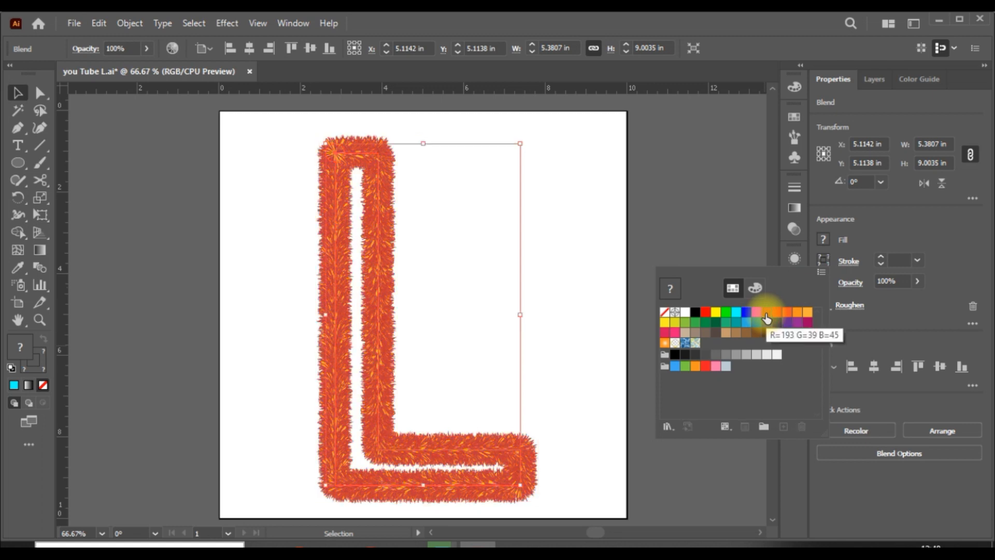
click(660, 389)
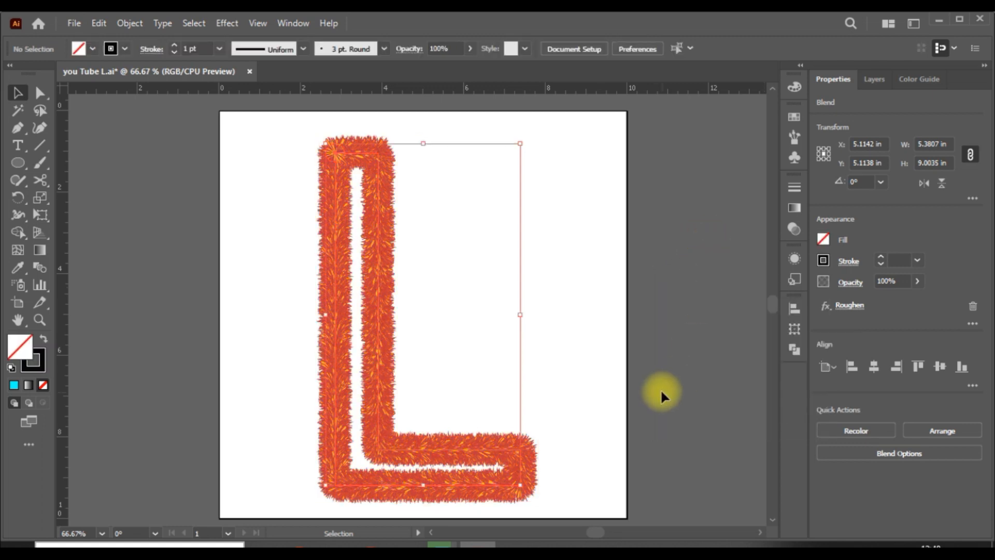
click(660, 389)
click(460, 439)
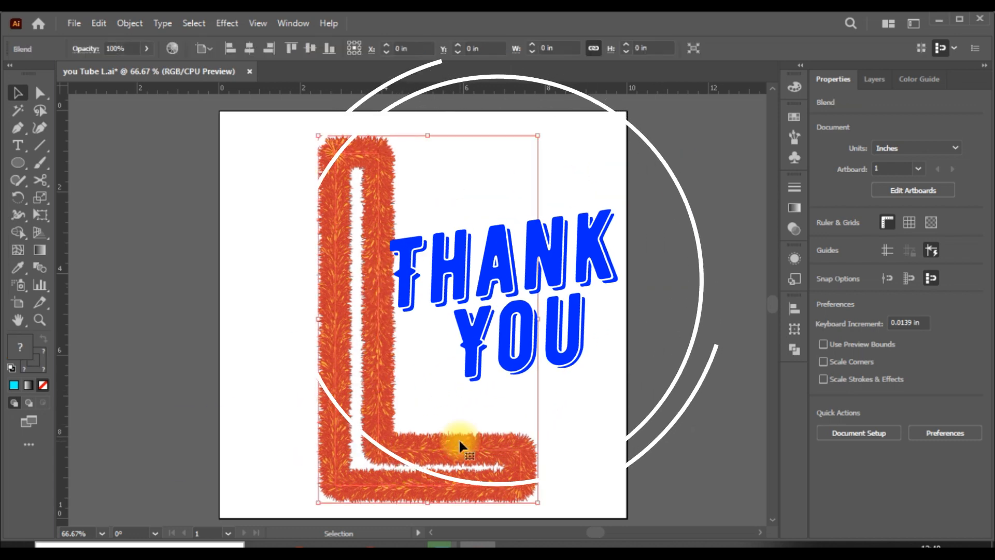
click(678, 372)
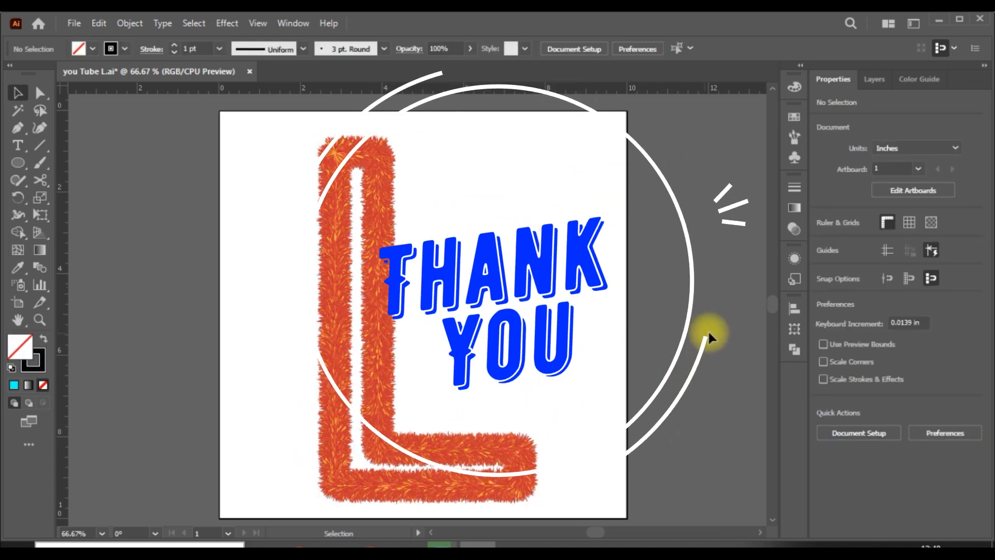
scroll(709, 335, down, 1)
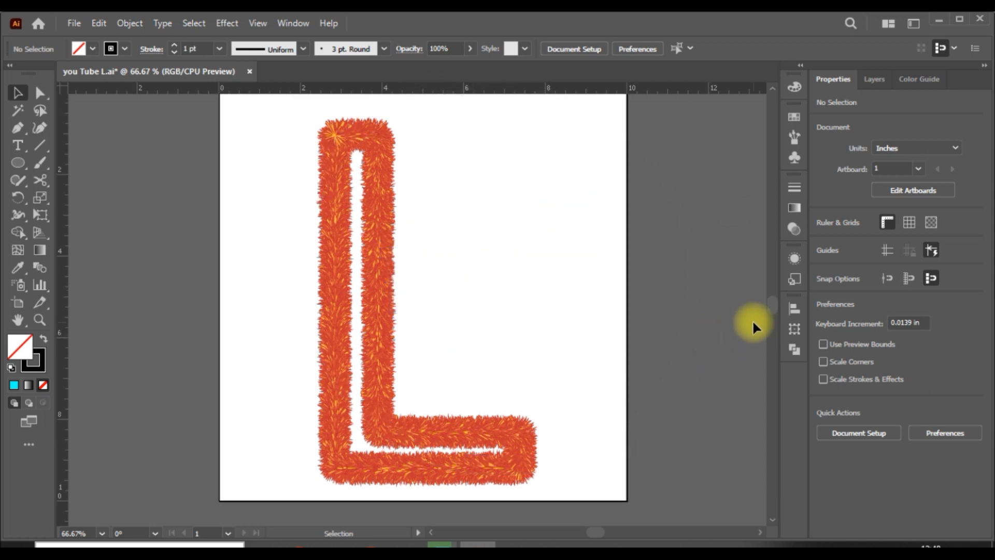
scroll(751, 319, up, 1)
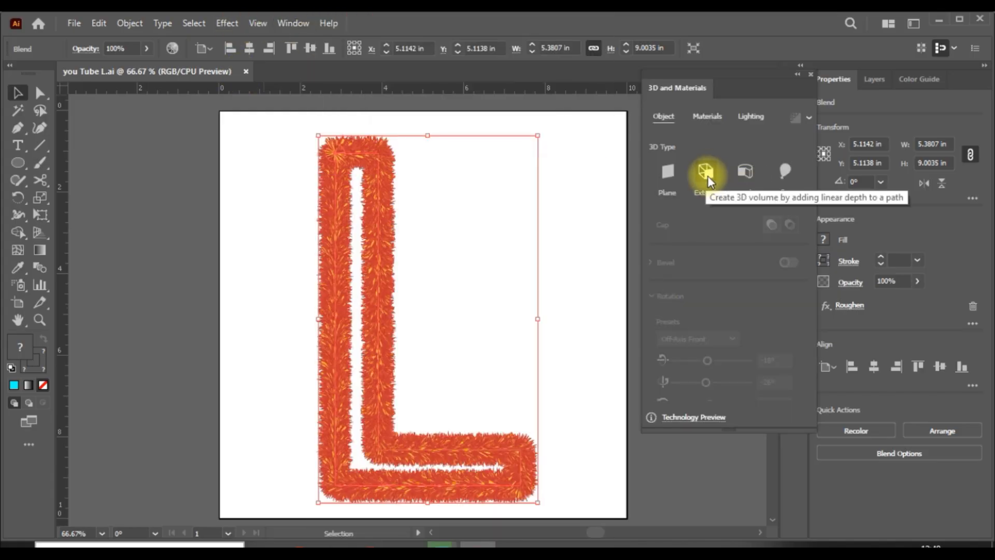
Step: Apply the 3D Extrude type to the furry L blend and check its fur sides up close
click(706, 173)
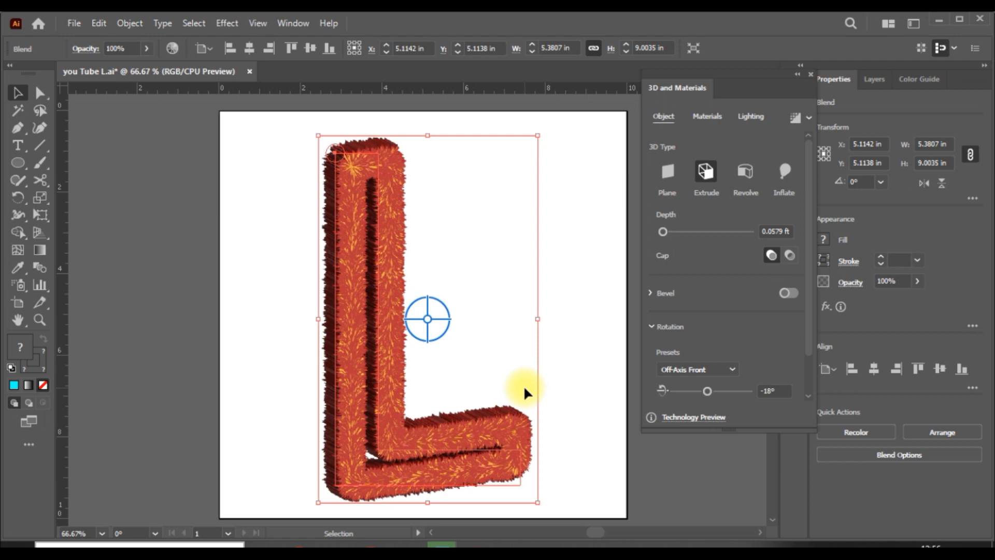
click(522, 285)
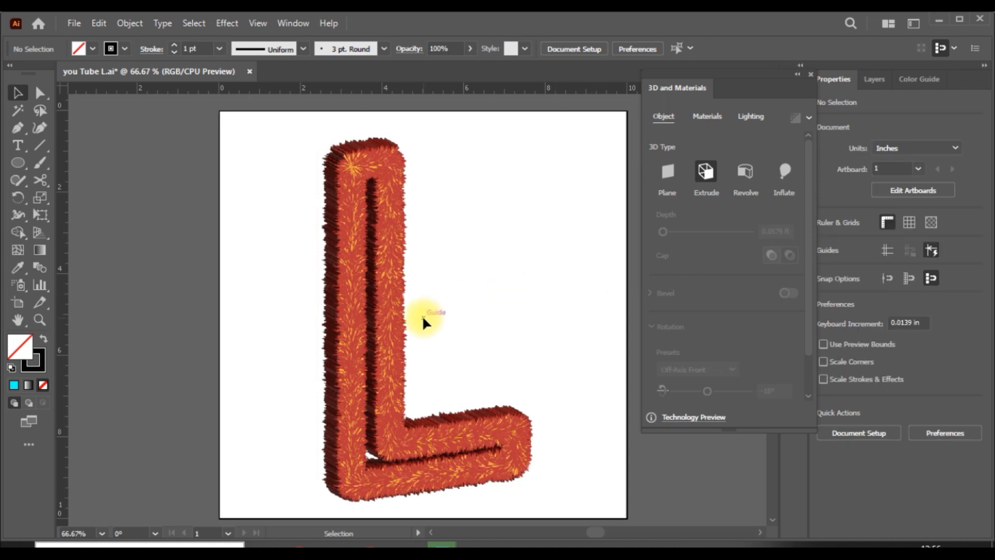
scroll(422, 317, up, 2)
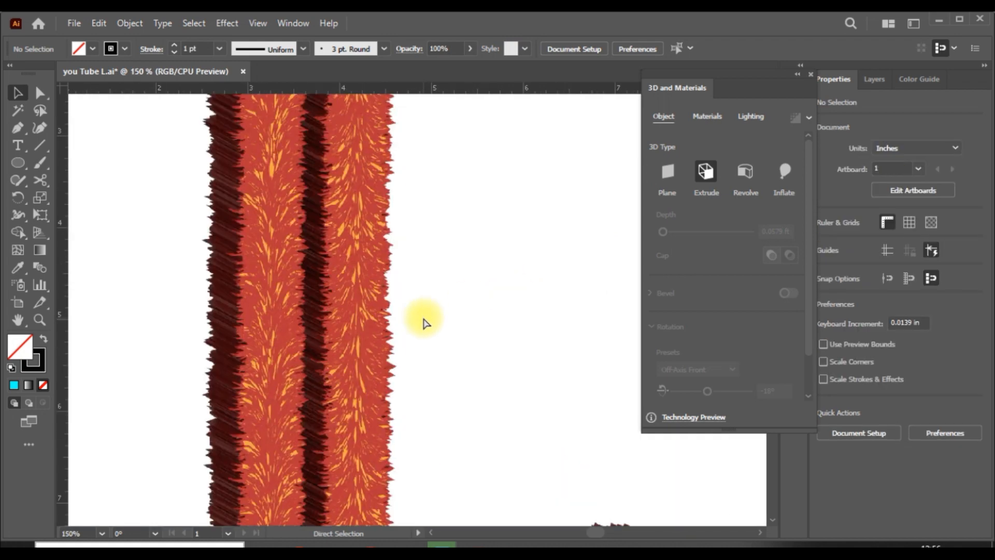
scroll(423, 323, down, 2)
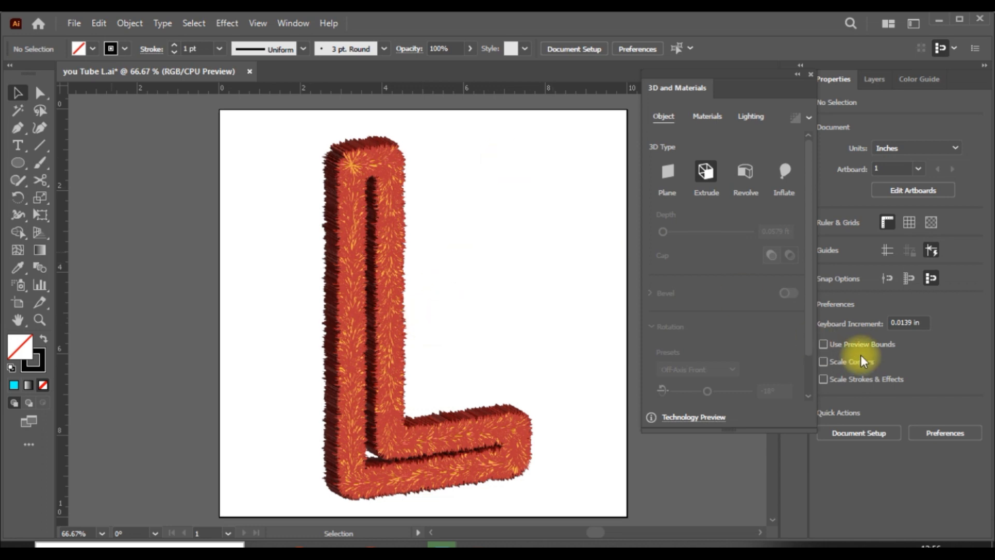
click(480, 433)
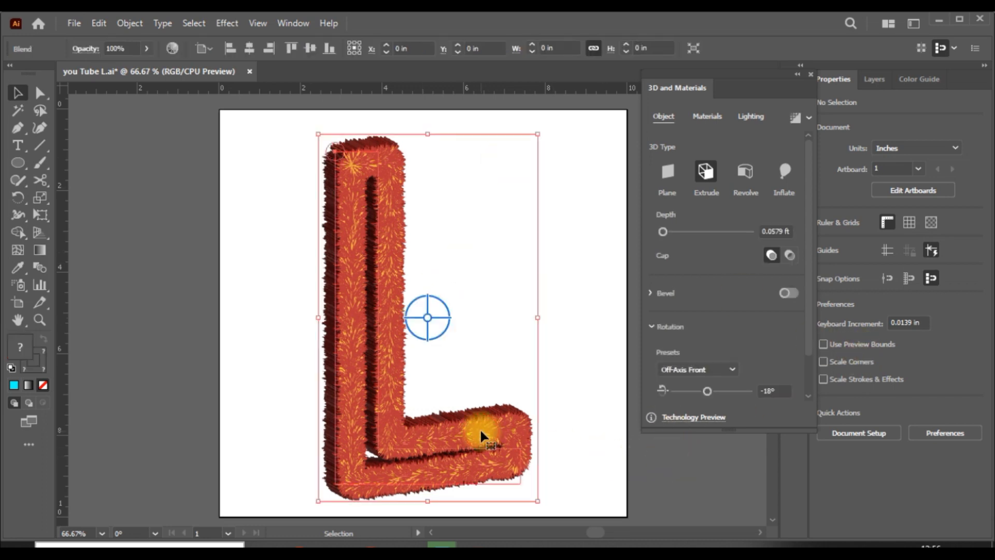